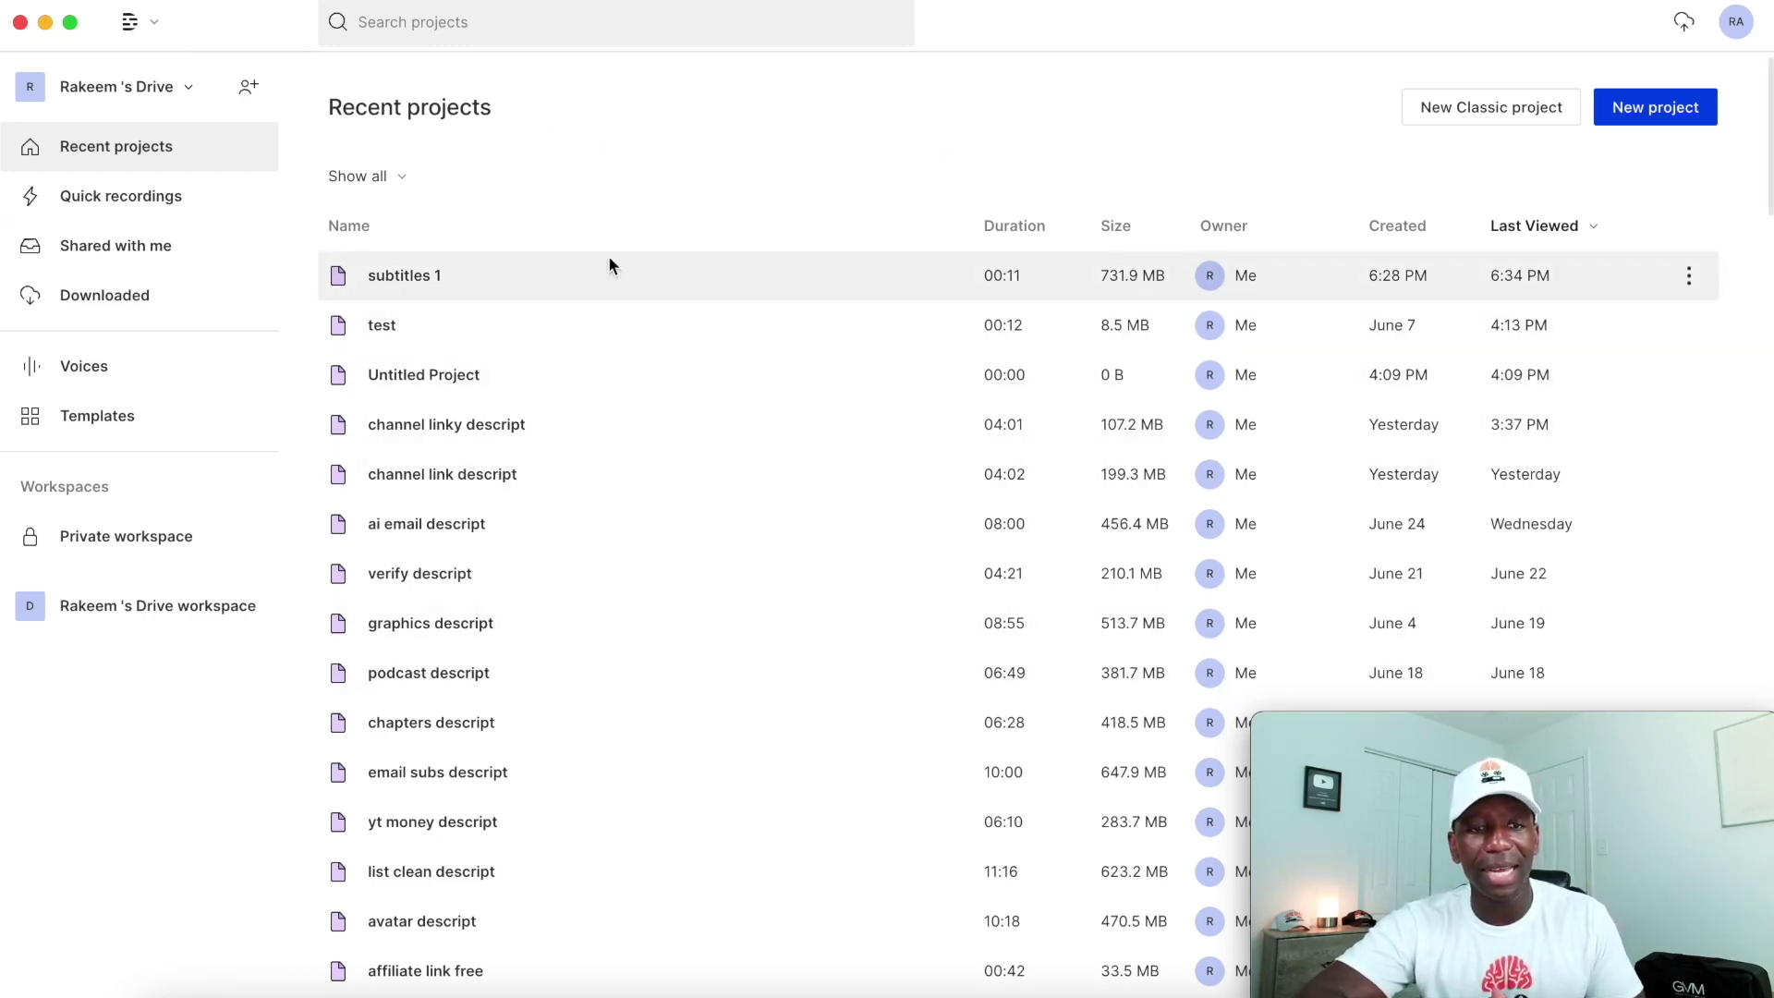
Create a new project from subtitles 1.mov in the box subtitles video folder for transcription.
scroll(697, 386, down, 12)
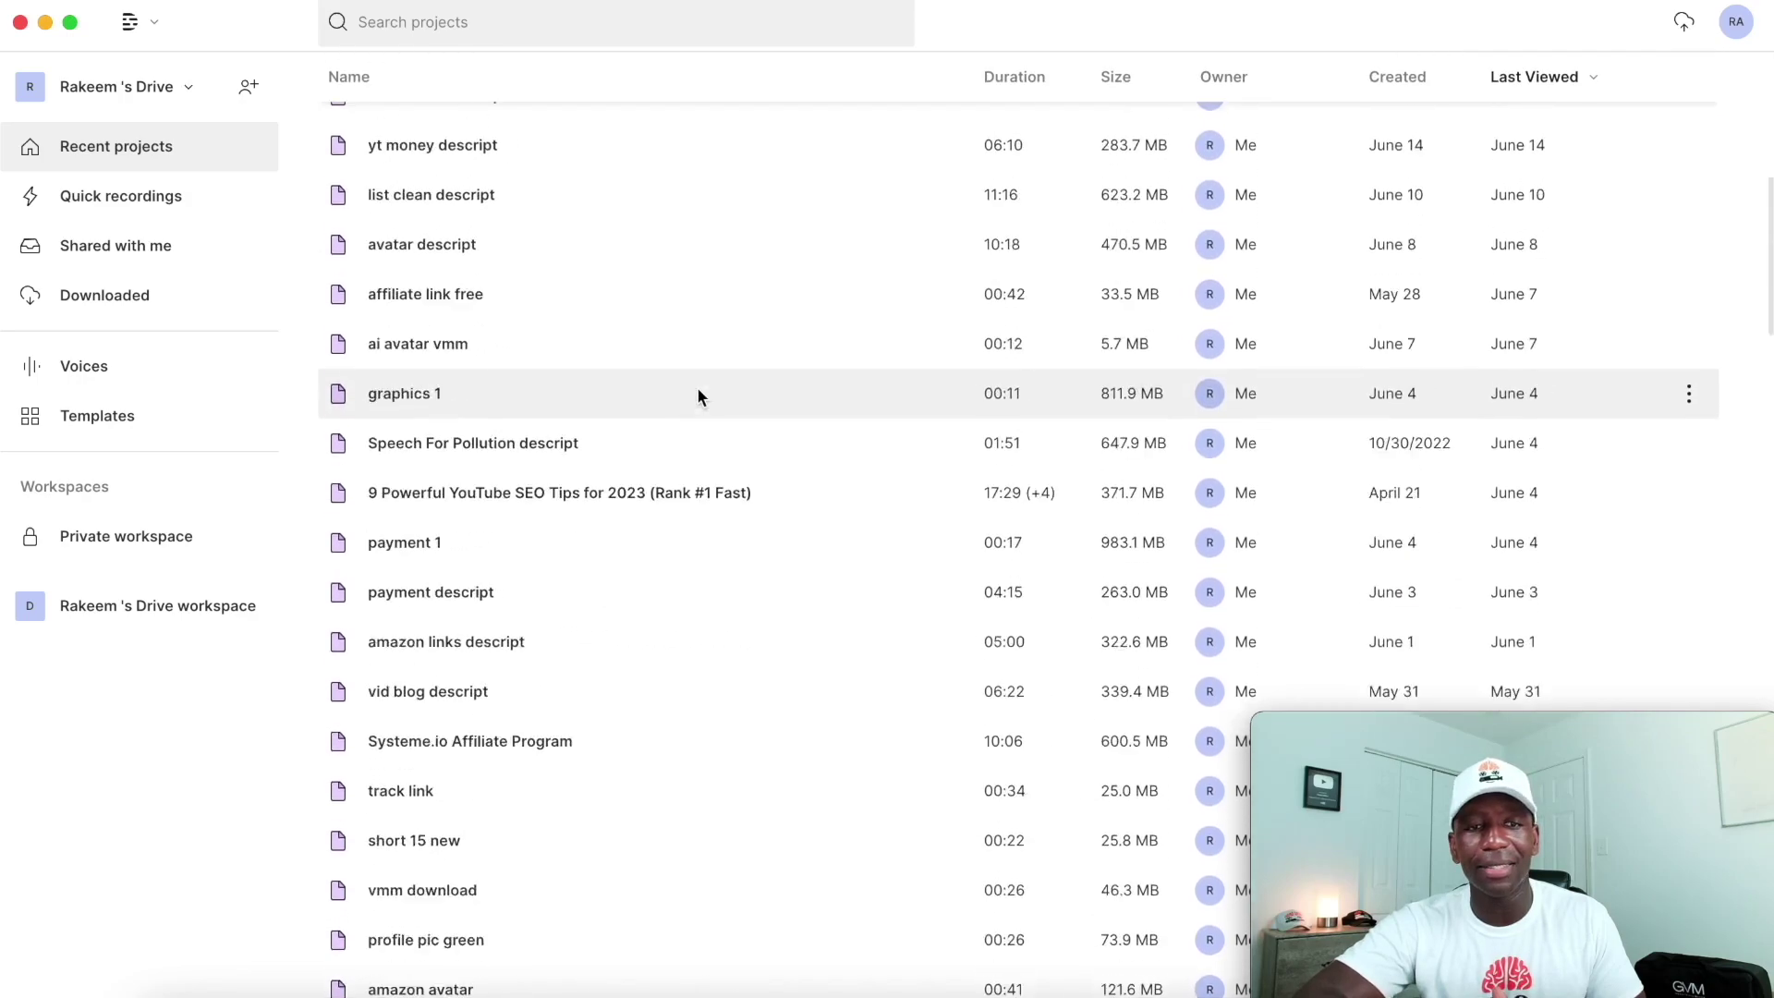
scroll(697, 386, up, 15)
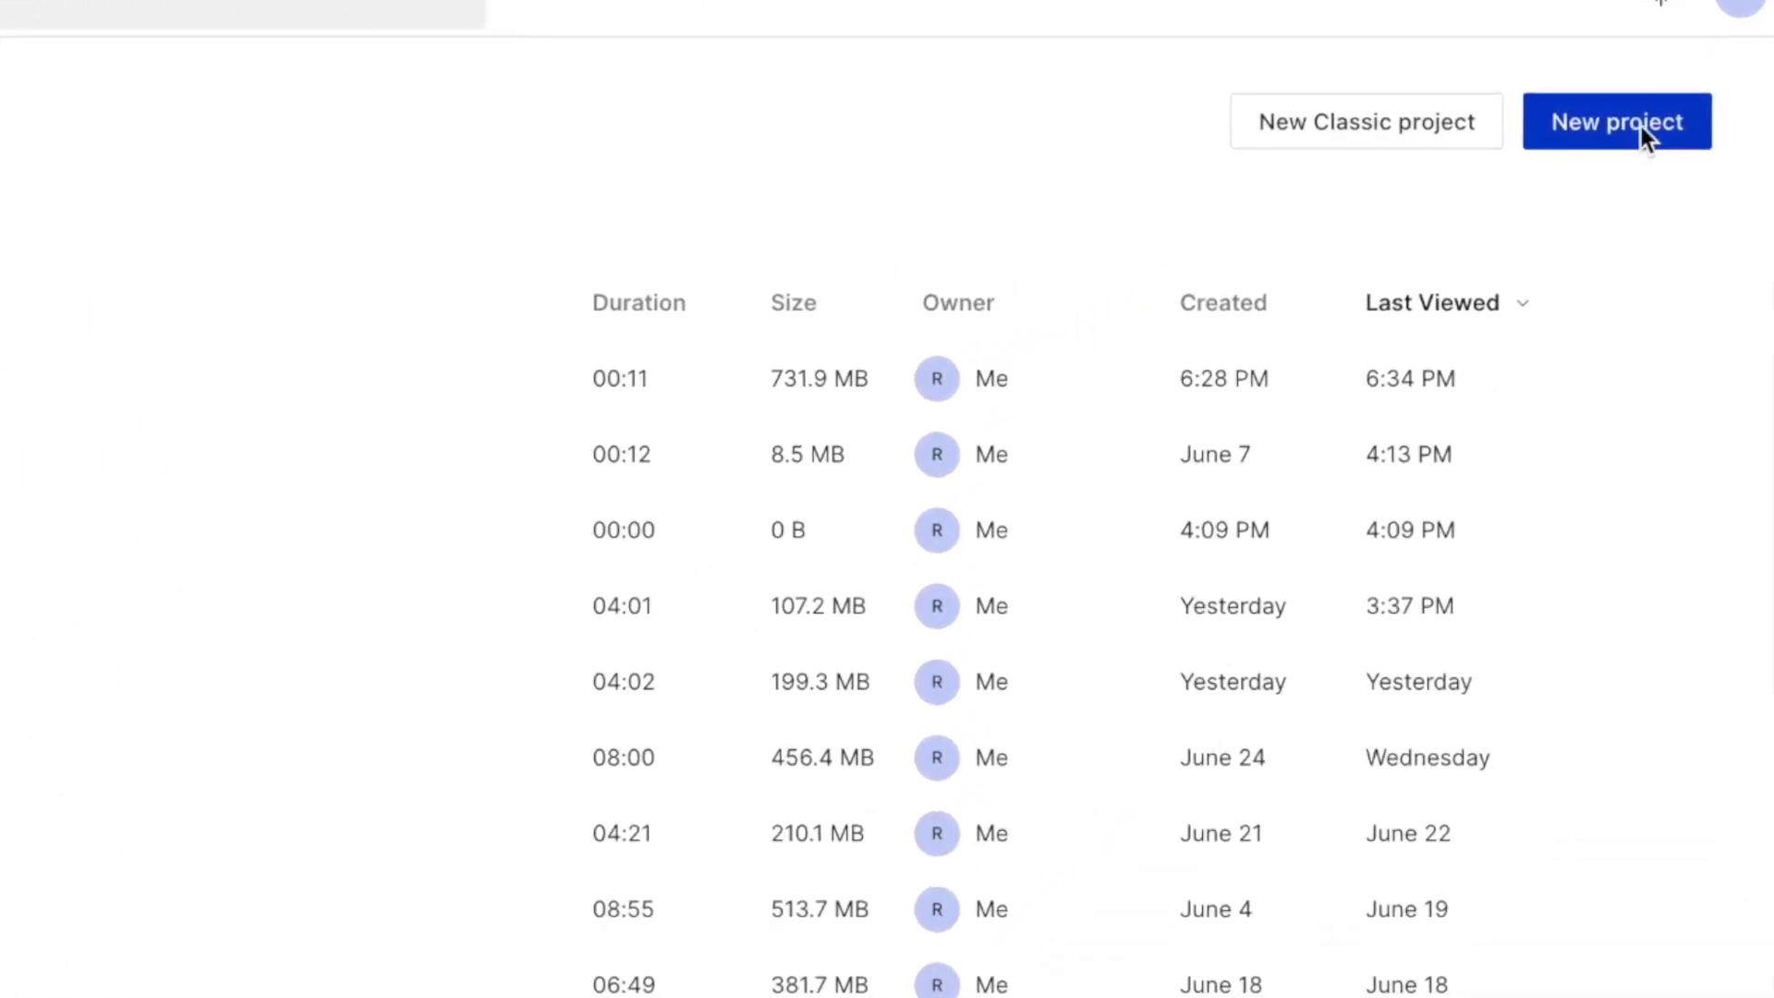
click(1640, 131)
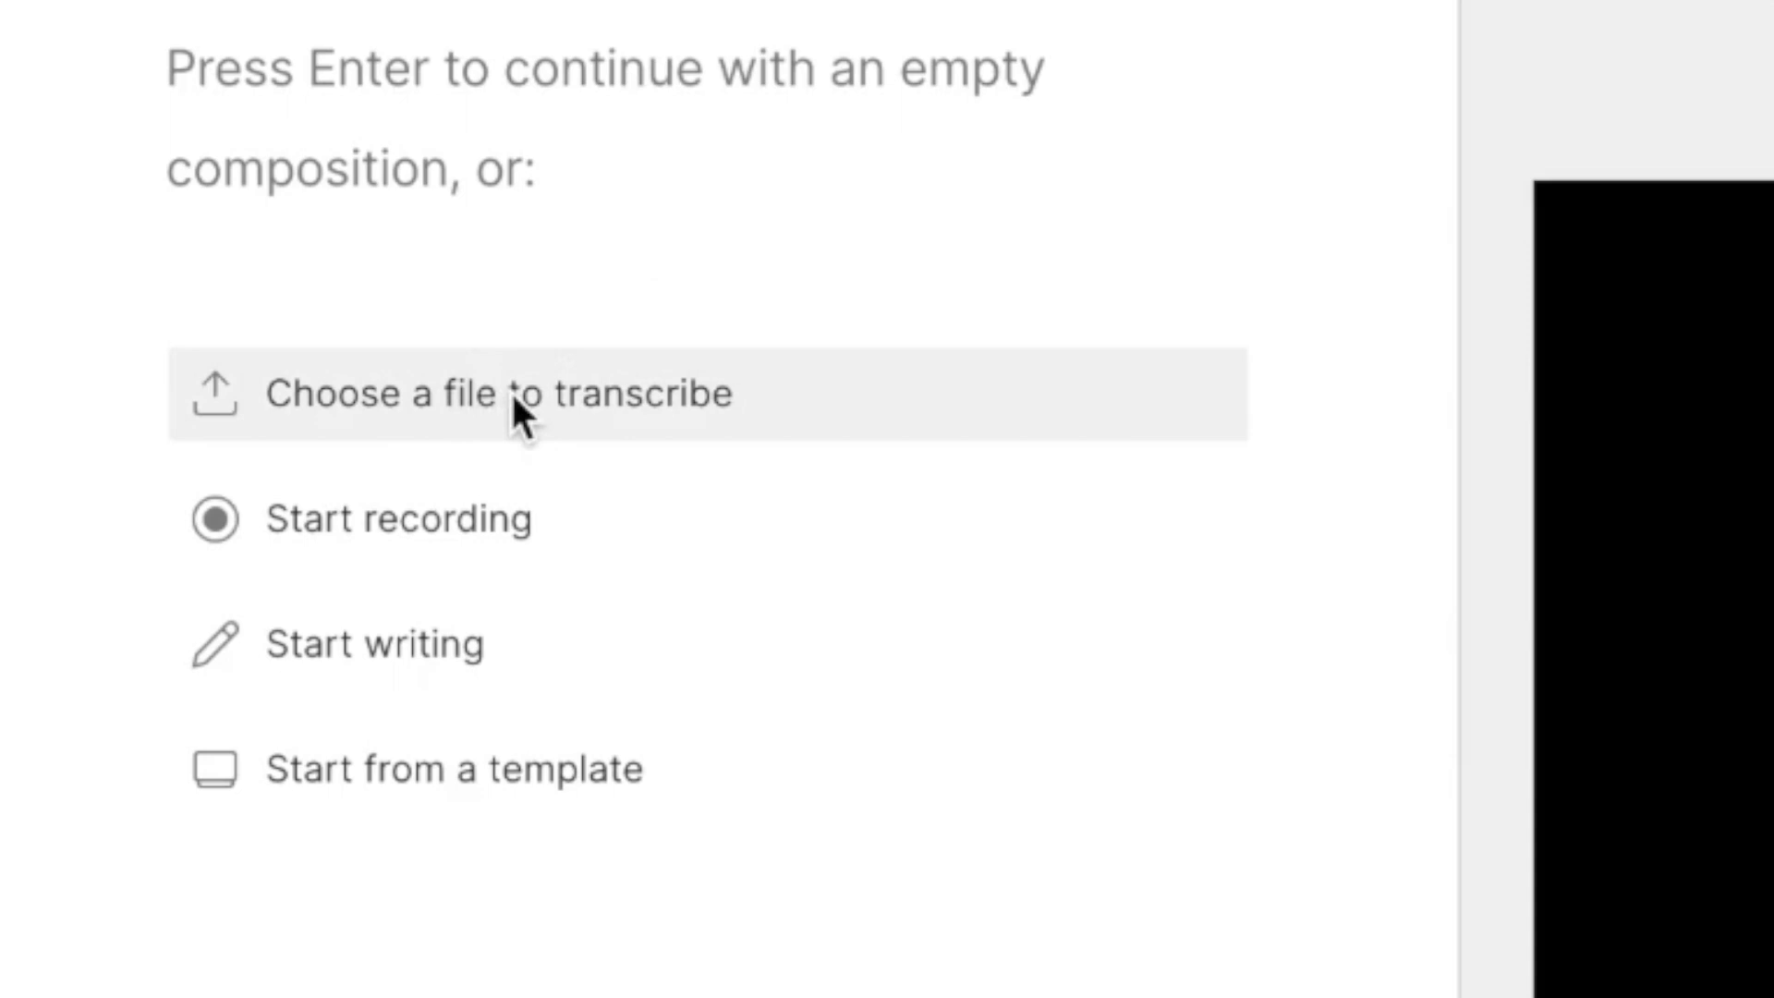
click(513, 398)
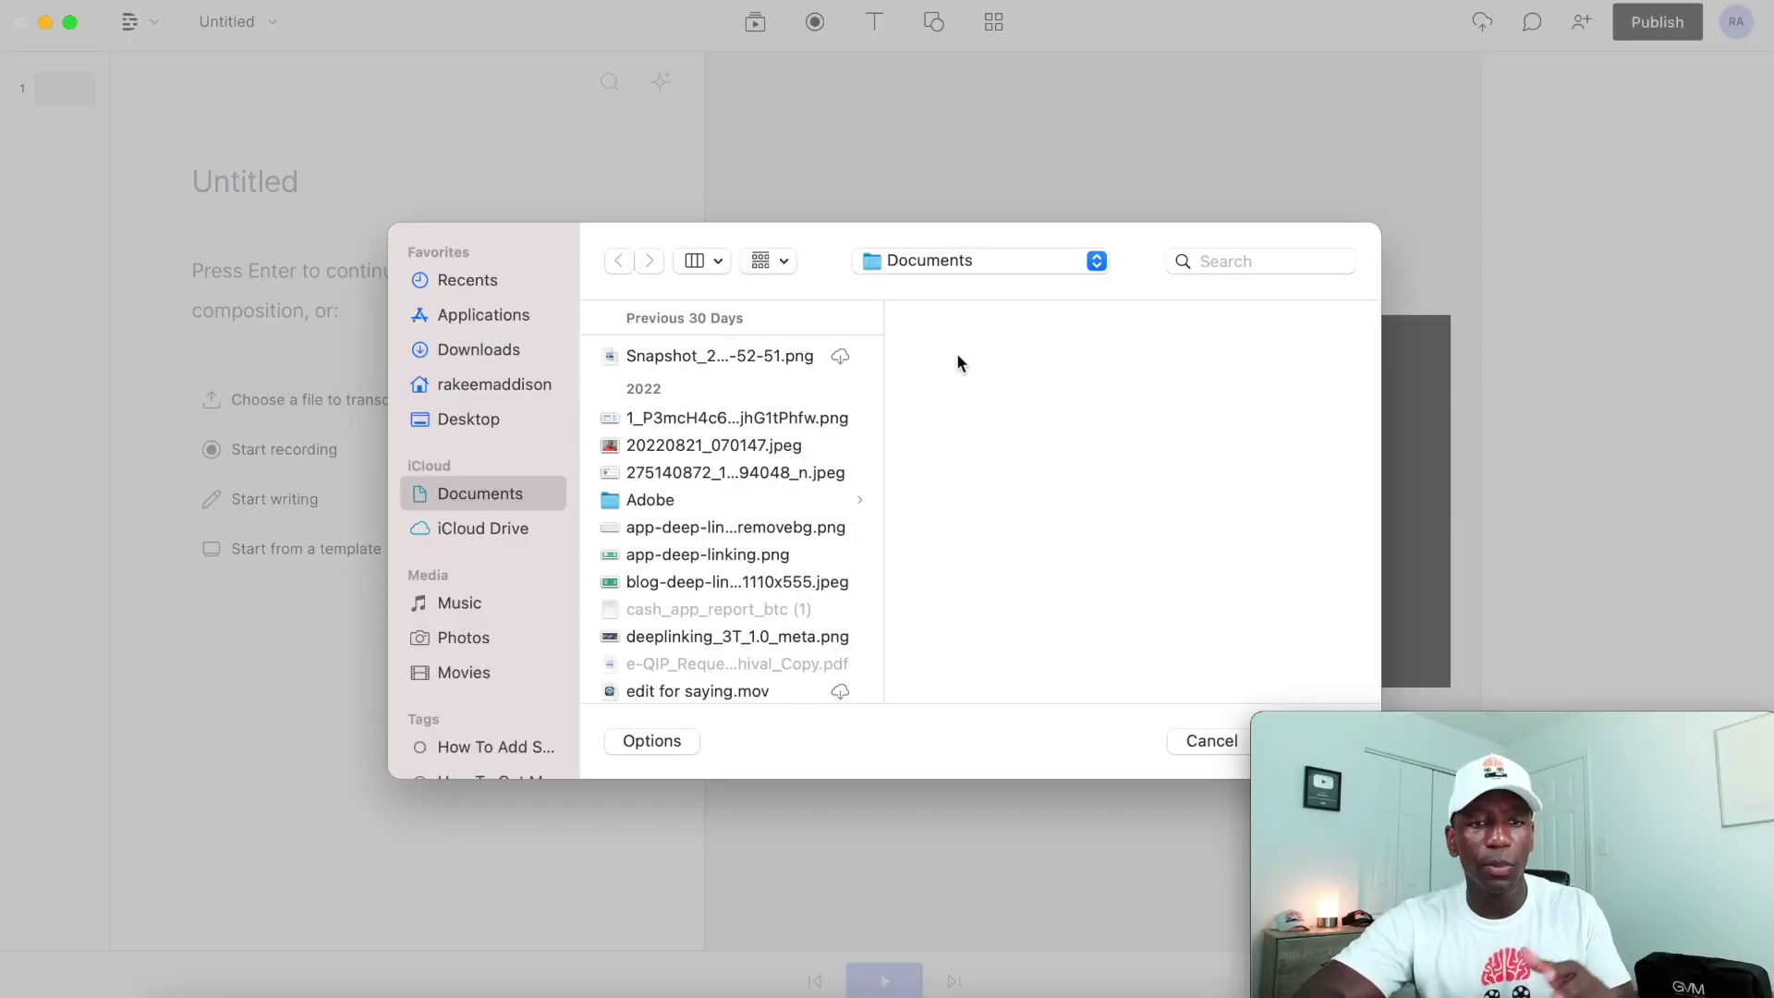
click(508, 384)
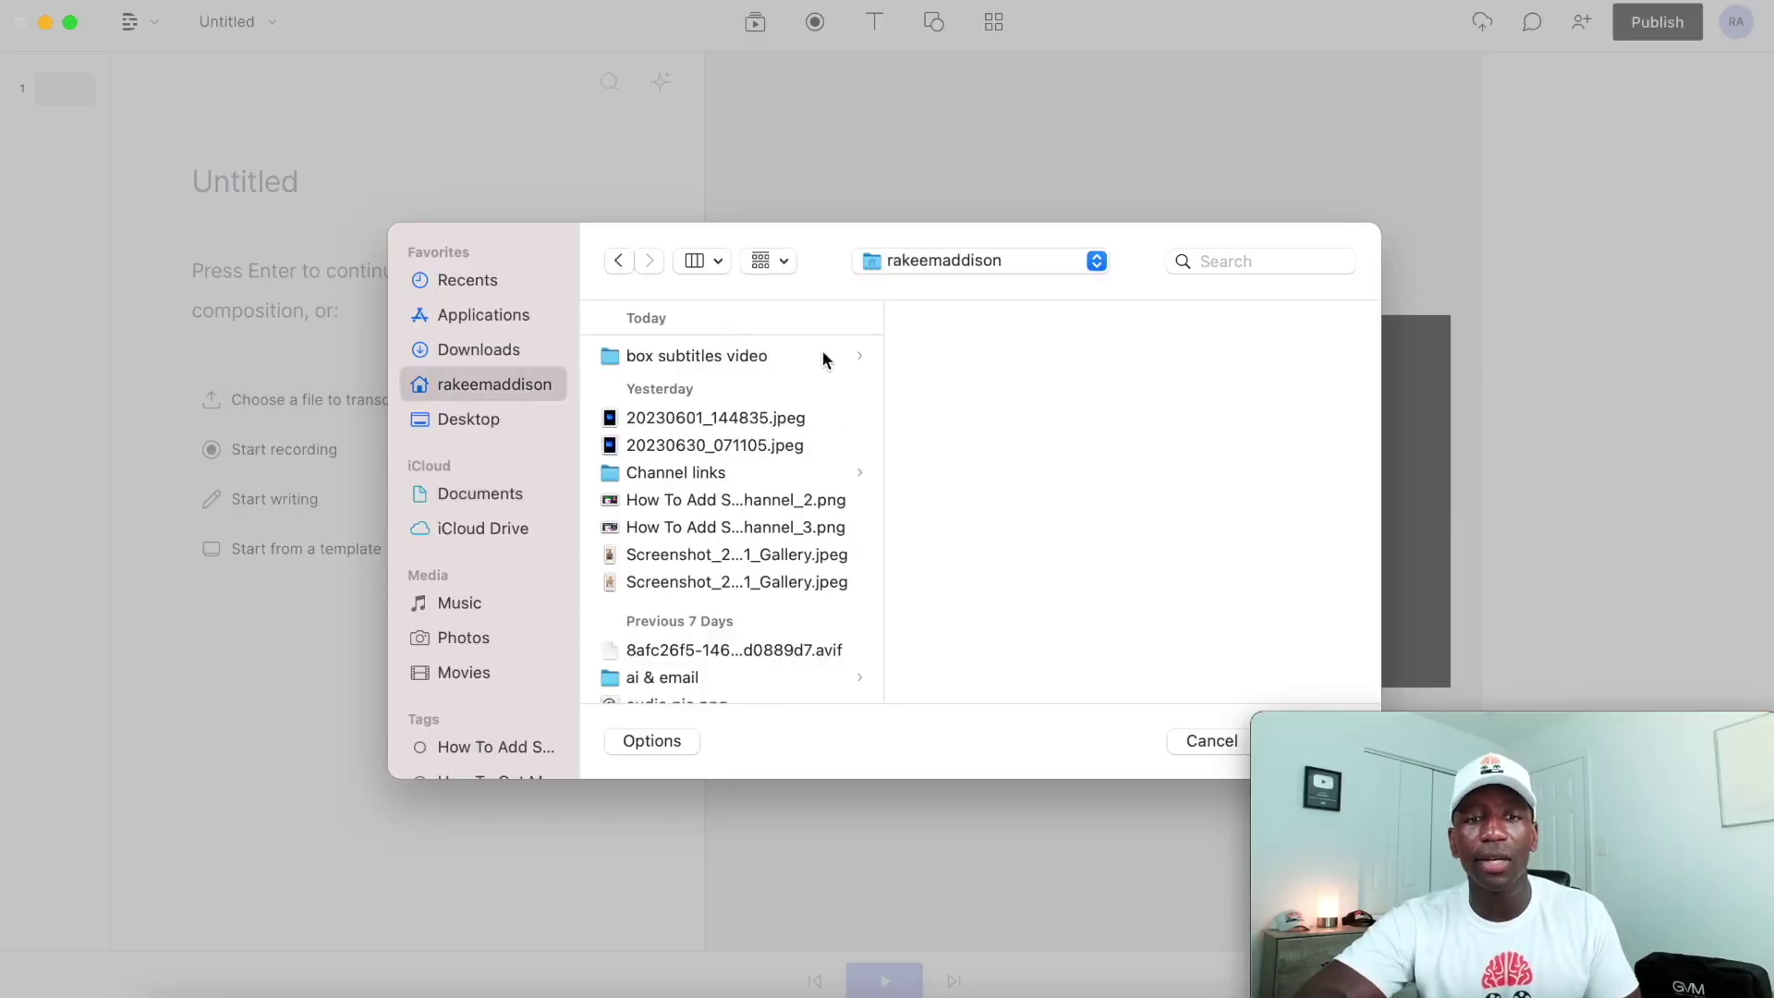
click(786, 358)
double_click(988, 352)
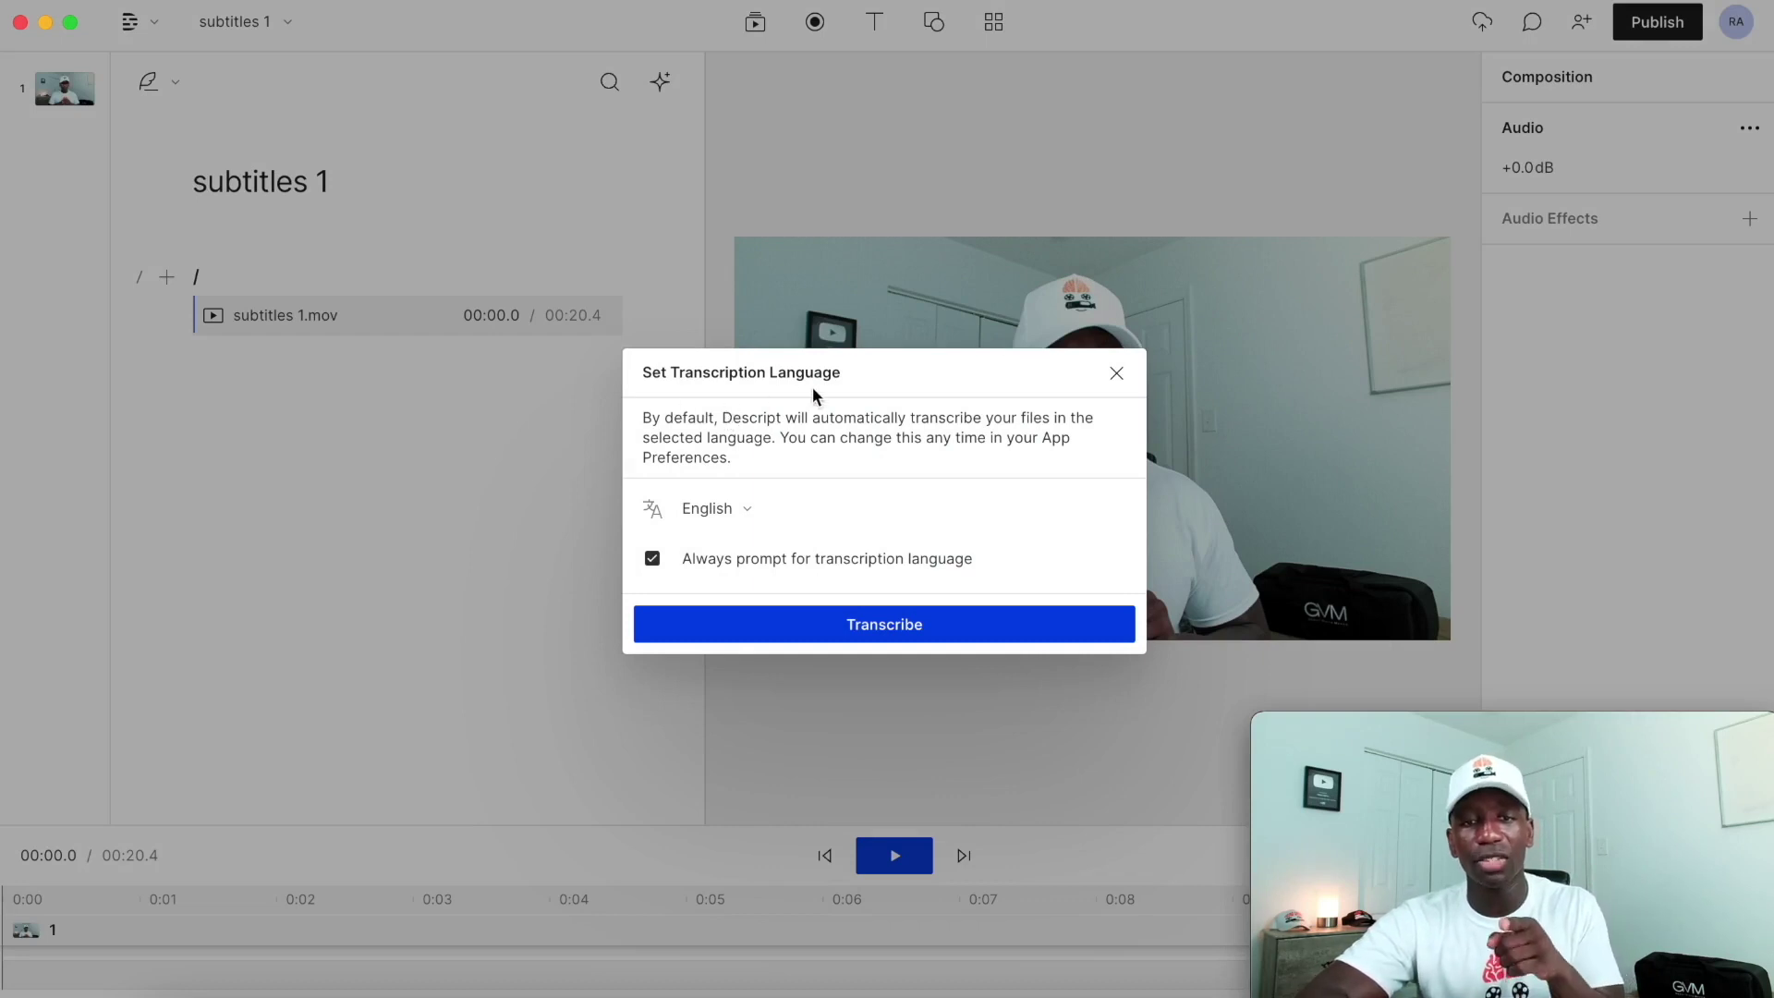
Keep English as the transcription language and transcribe subtitles 1.mov into the script.
click(747, 508)
scroll(712, 831, down, 4)
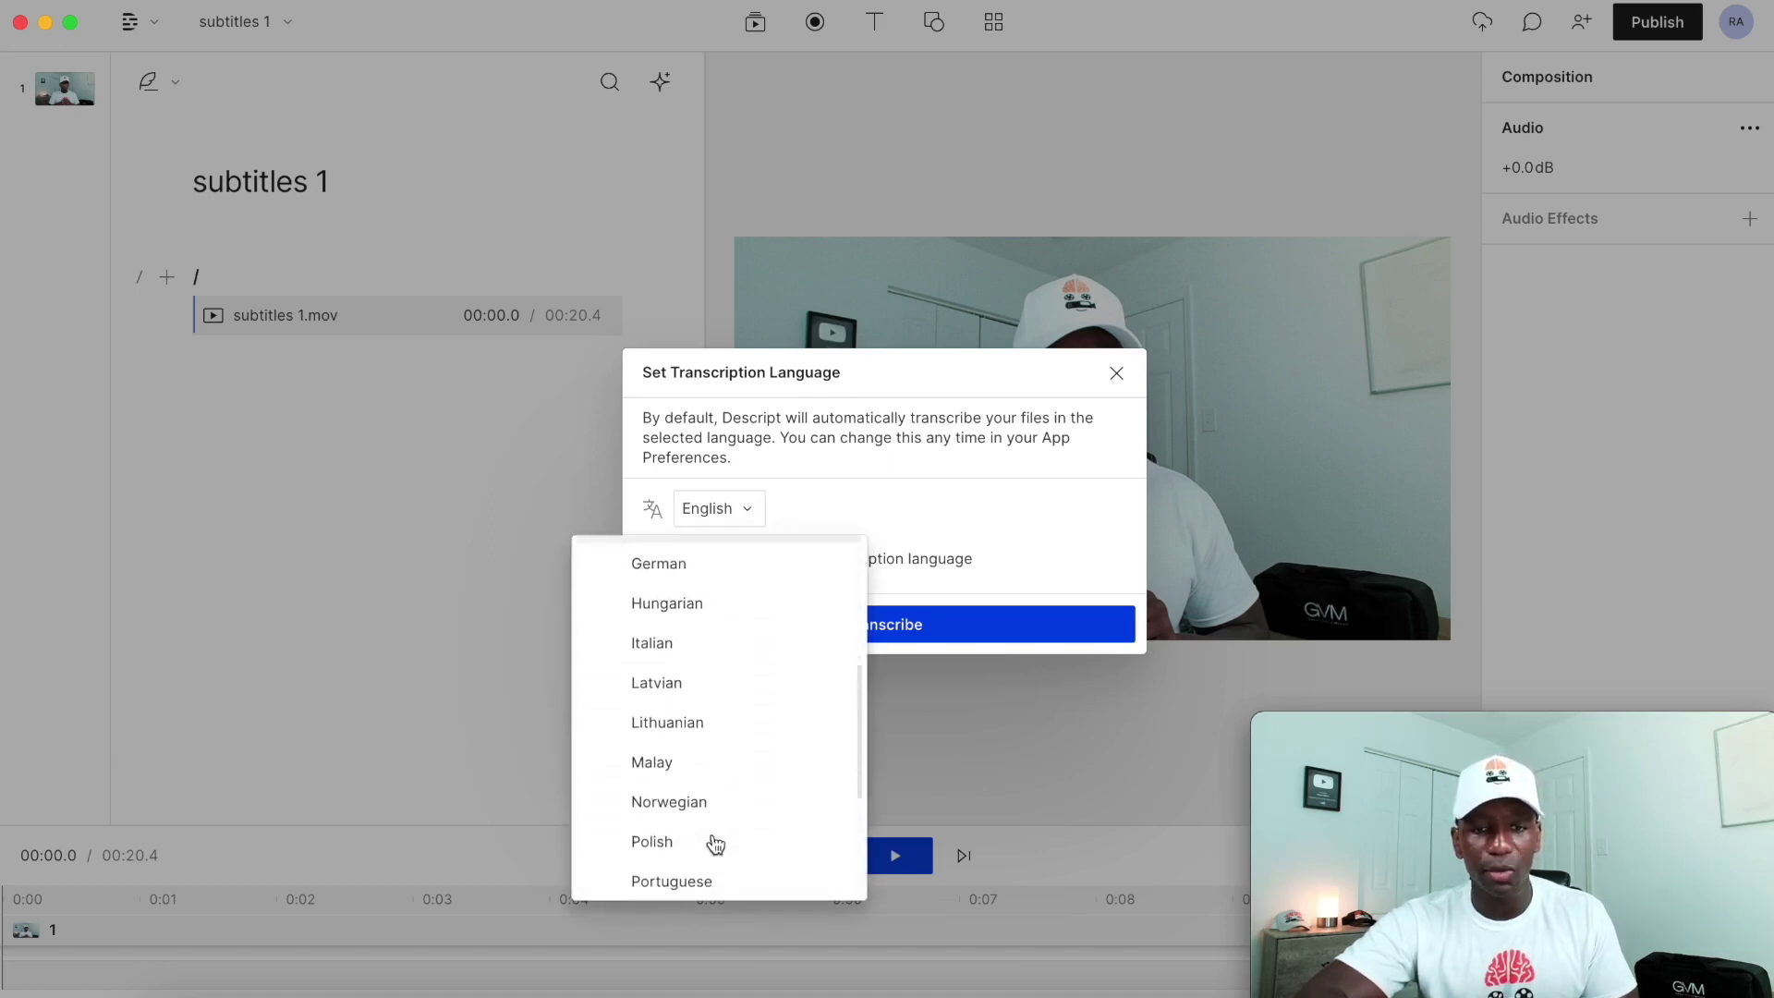
scroll(712, 838, down, 3)
scroll(740, 713, up, 5)
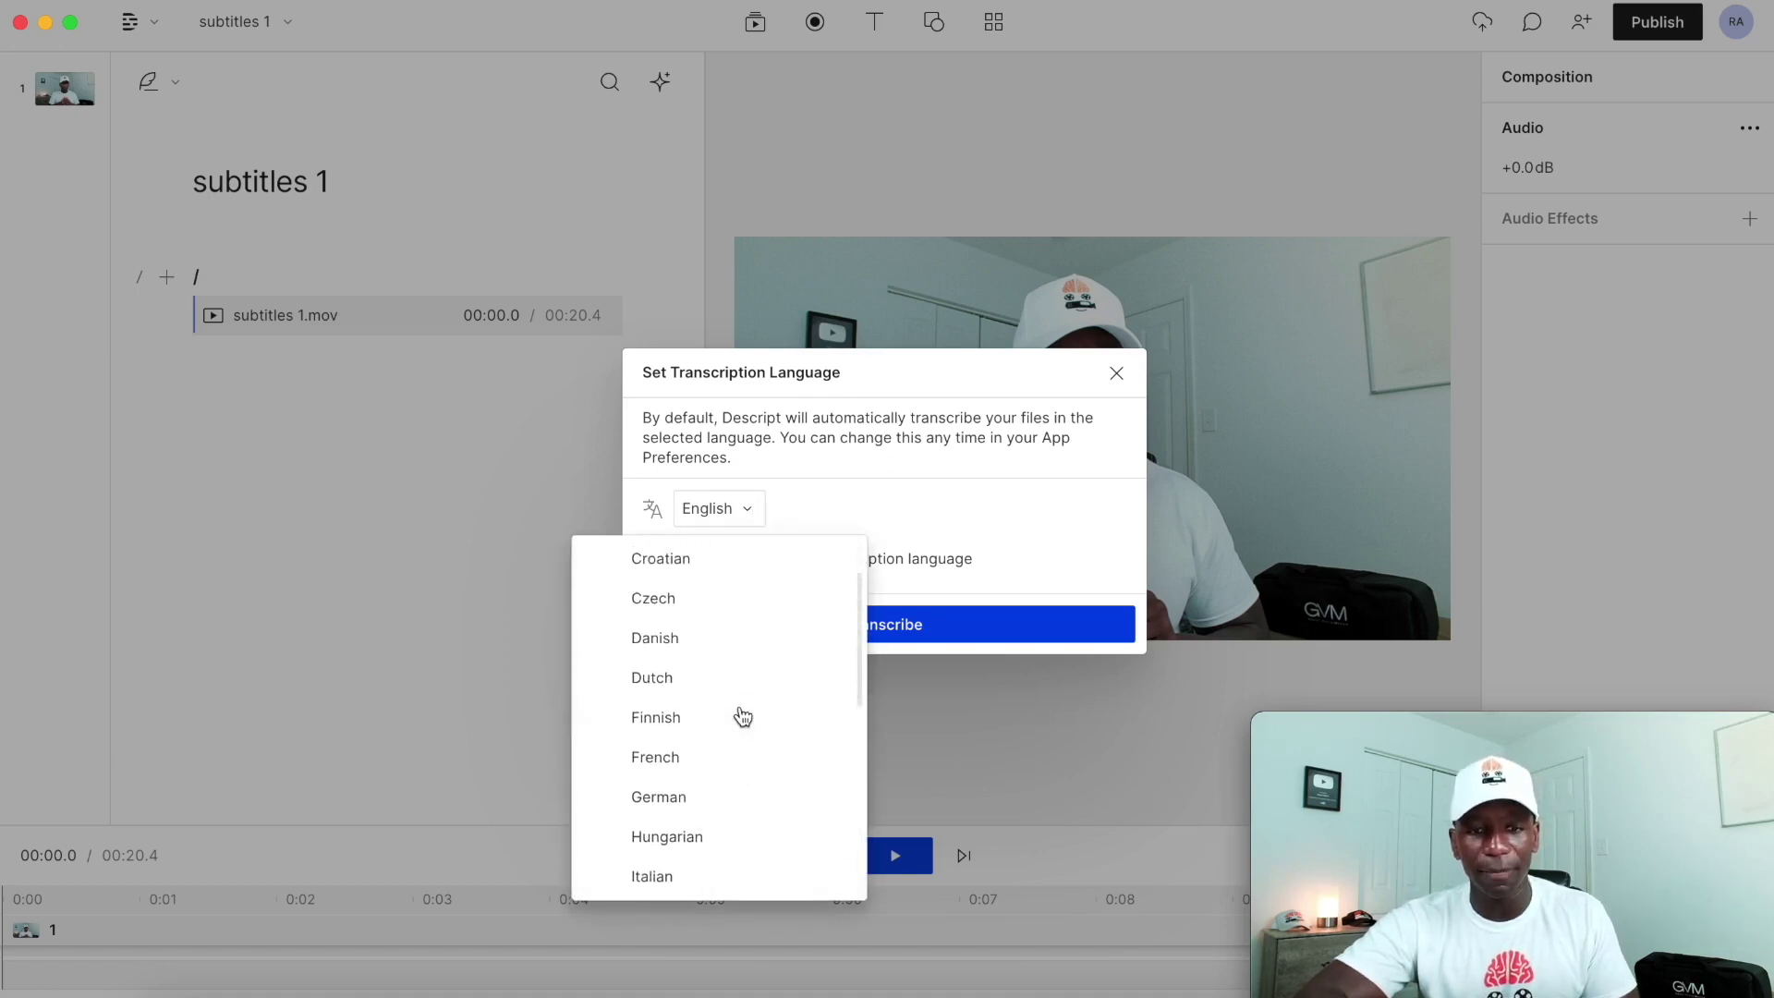
click(840, 497)
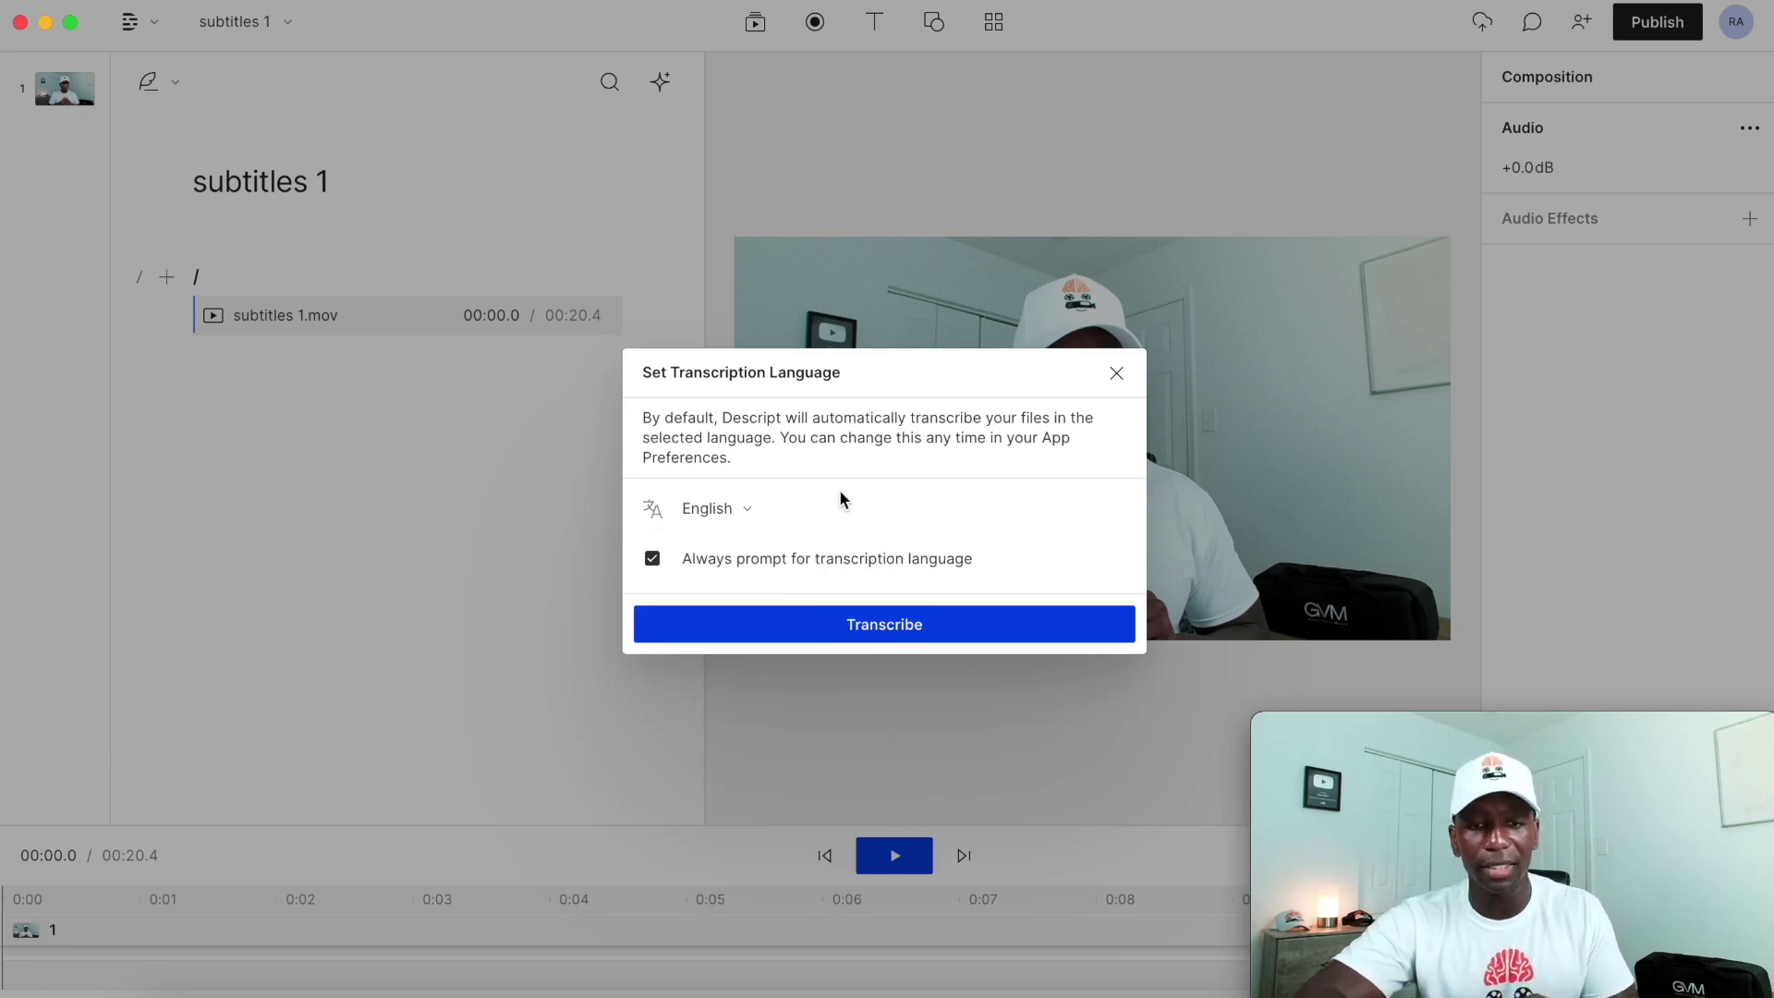
click(833, 624)
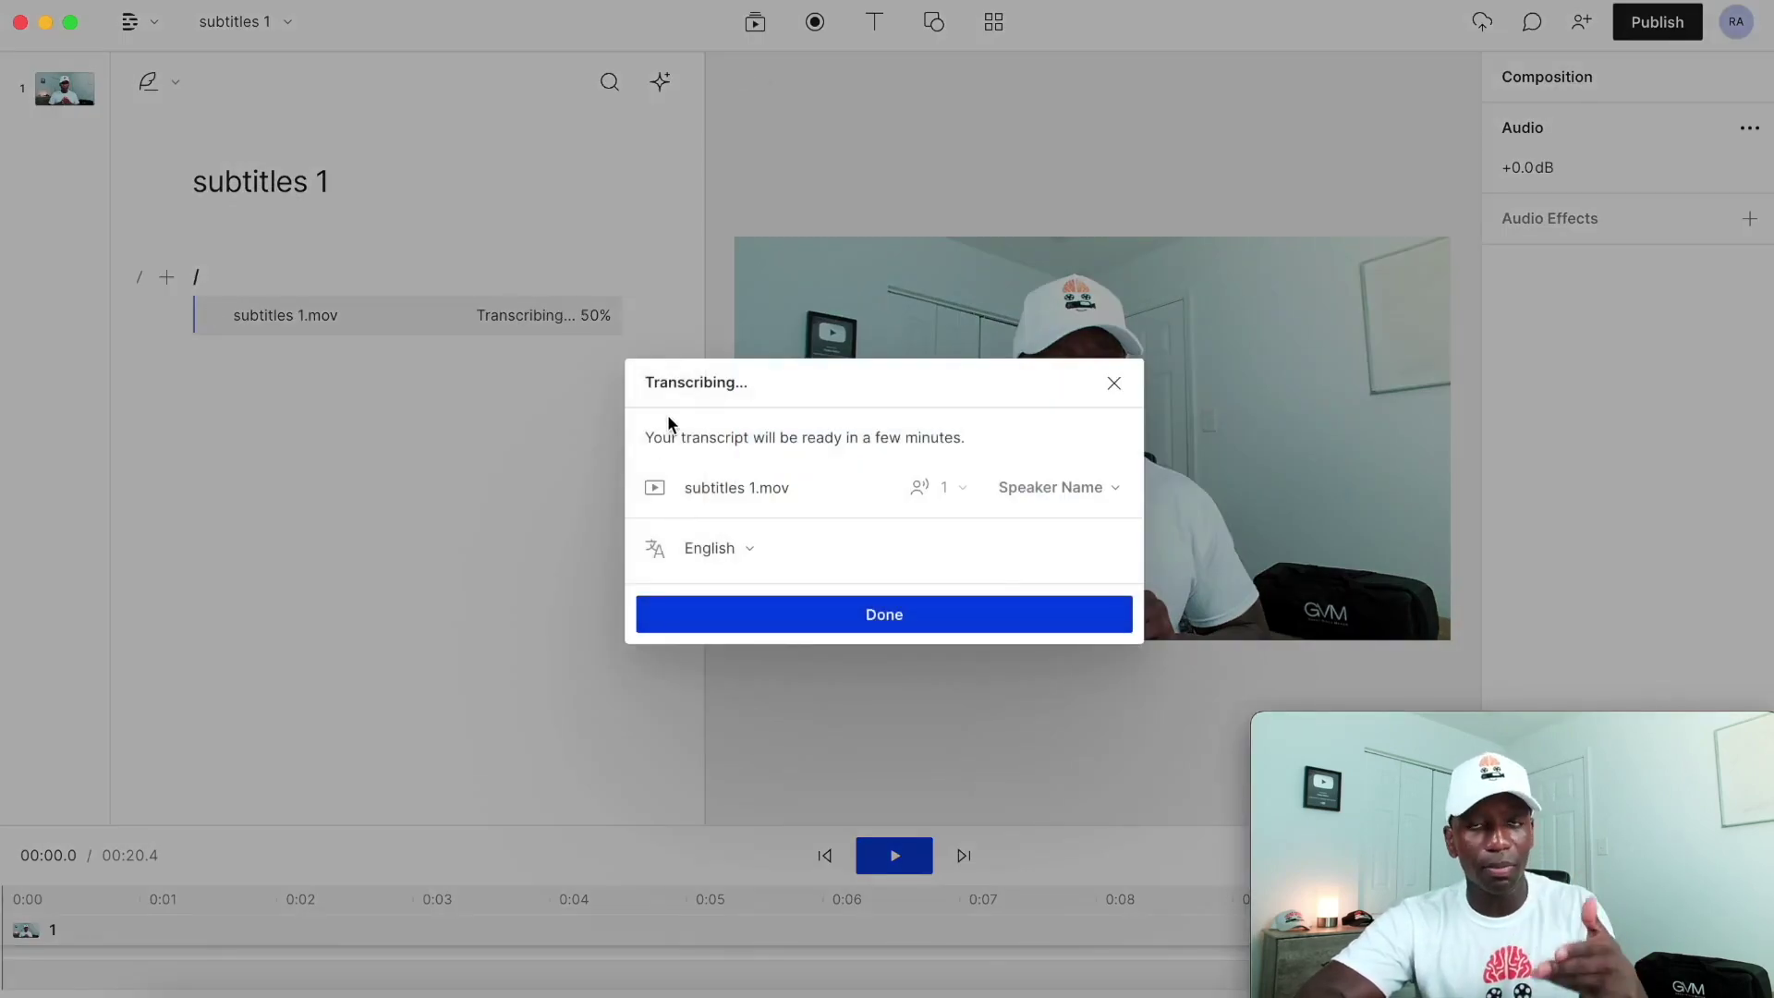
click(908, 614)
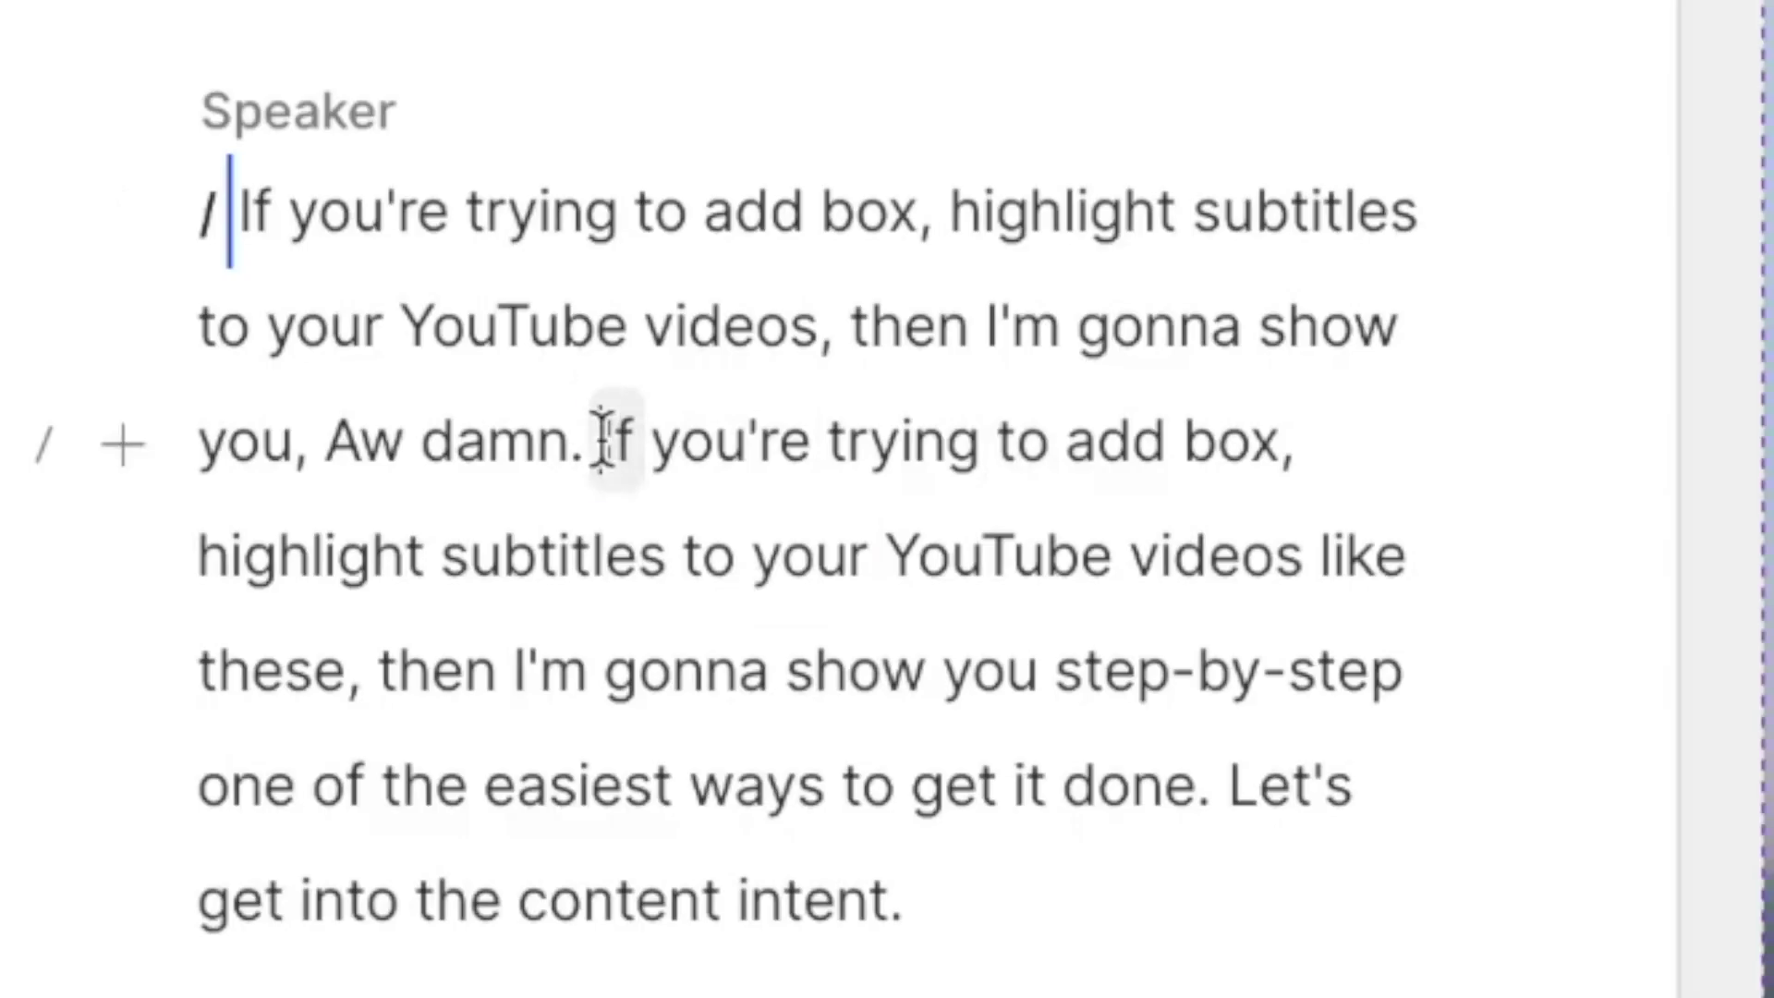
Delete the opening sentence through 'Aw damn.' so the script begins 'if you're trying to add box'.
drag(332, 395, 261, 384)
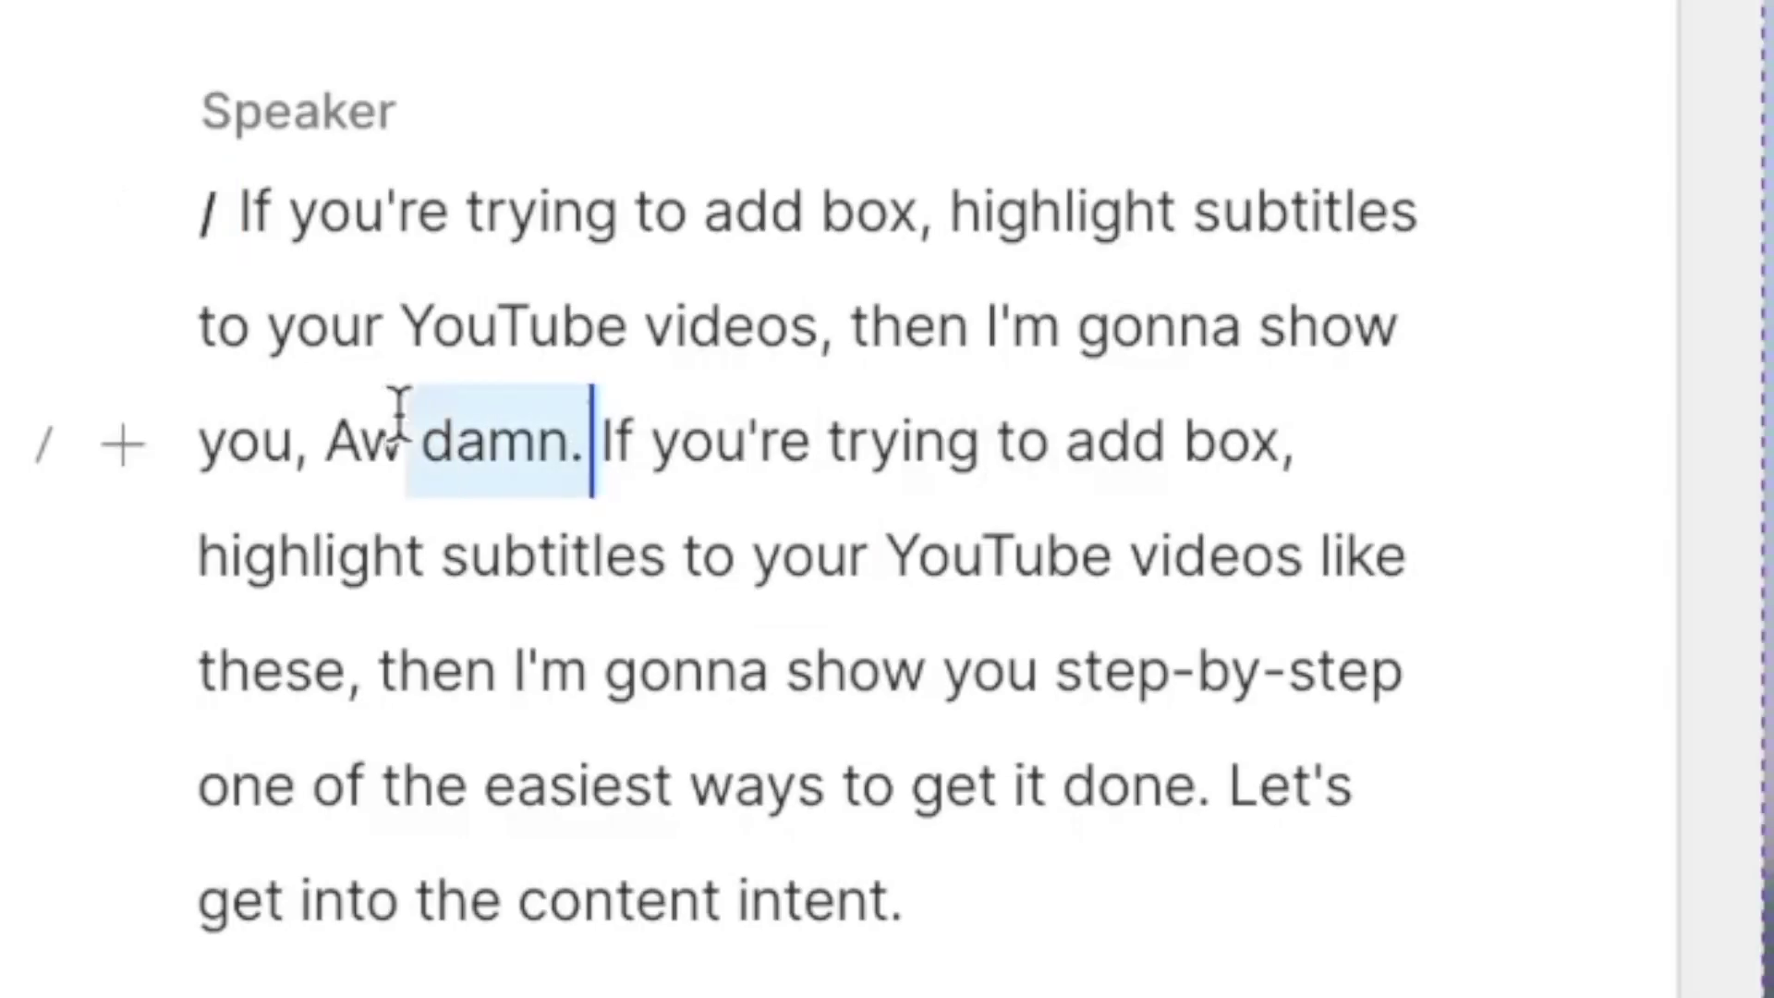
drag(399, 406, 245, 196)
key(BackSpace)
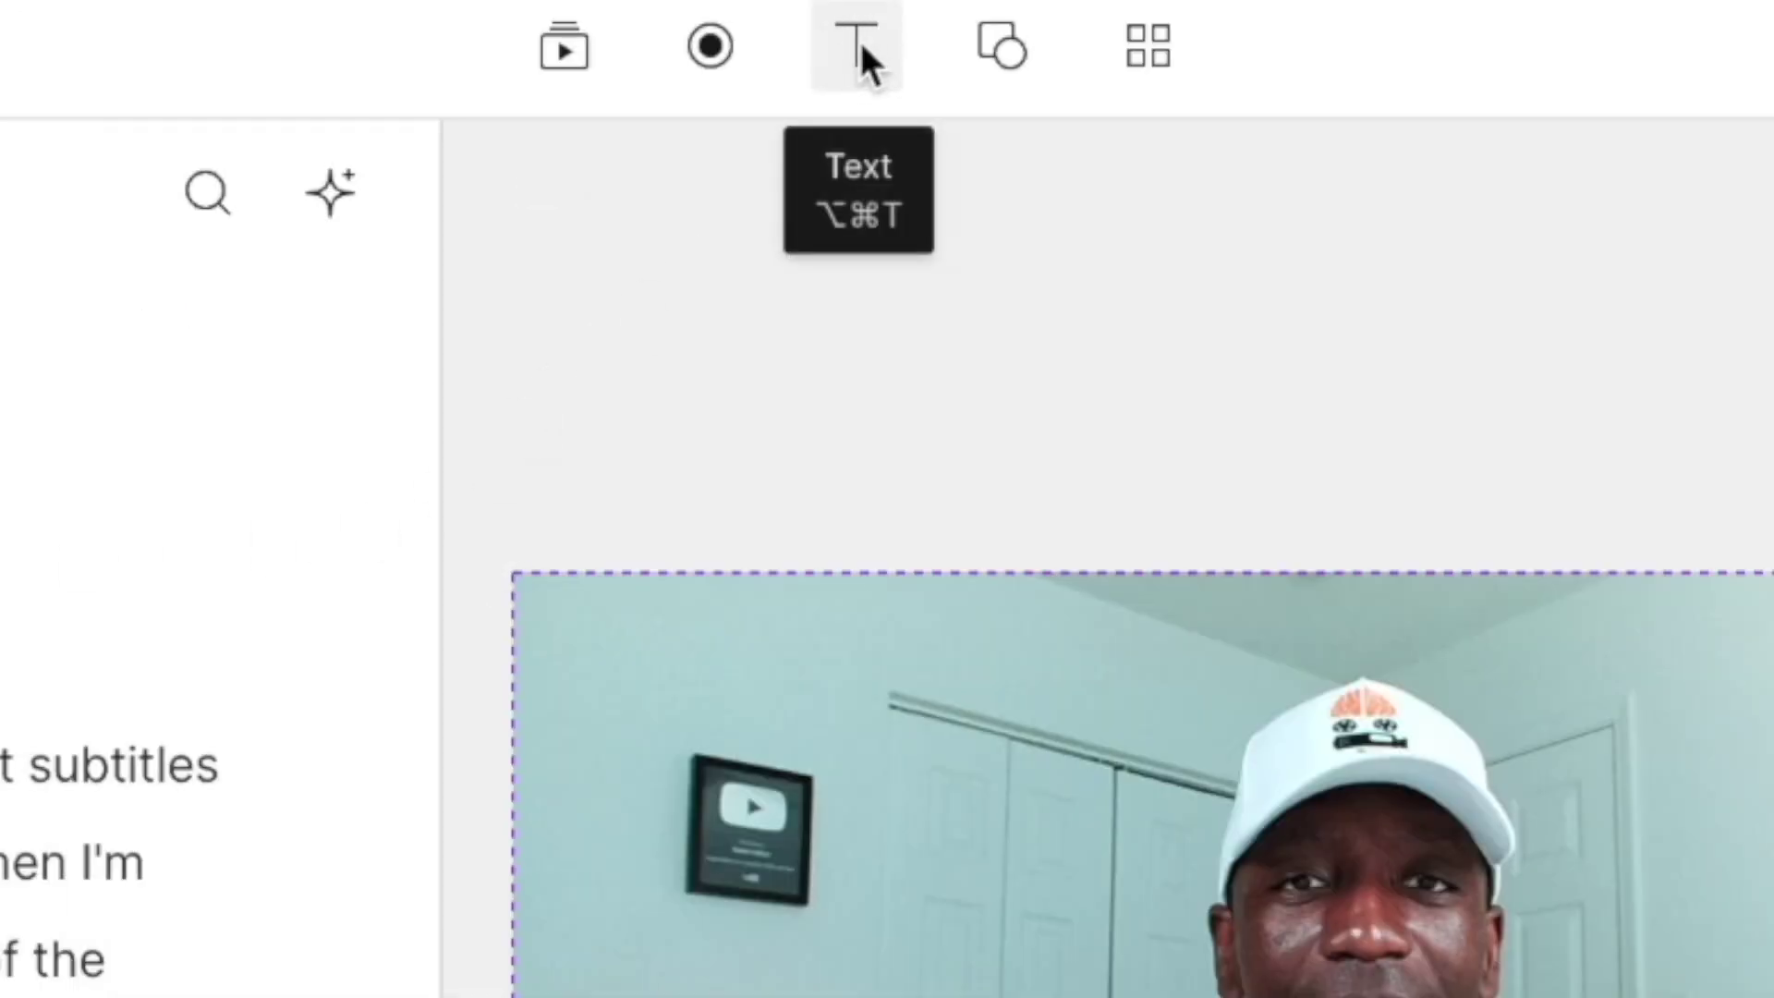
Add auto-generated captions to the video from the Text element menu.
click(862, 46)
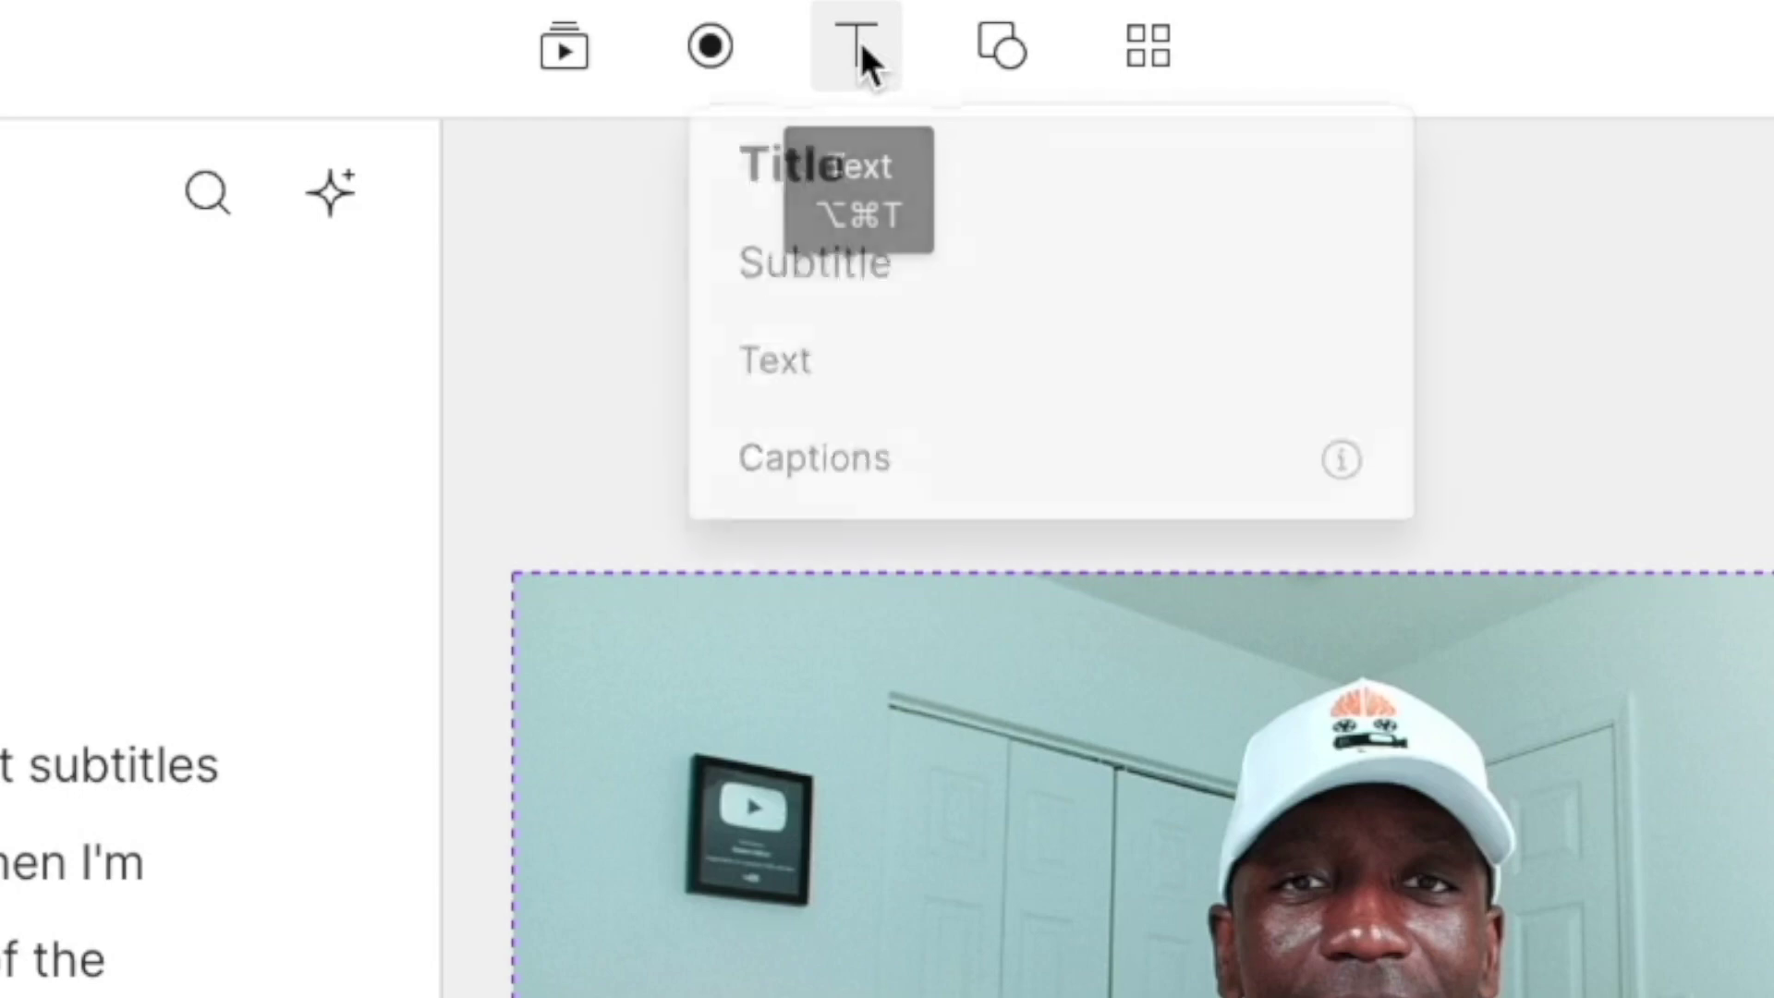
click(910, 489)
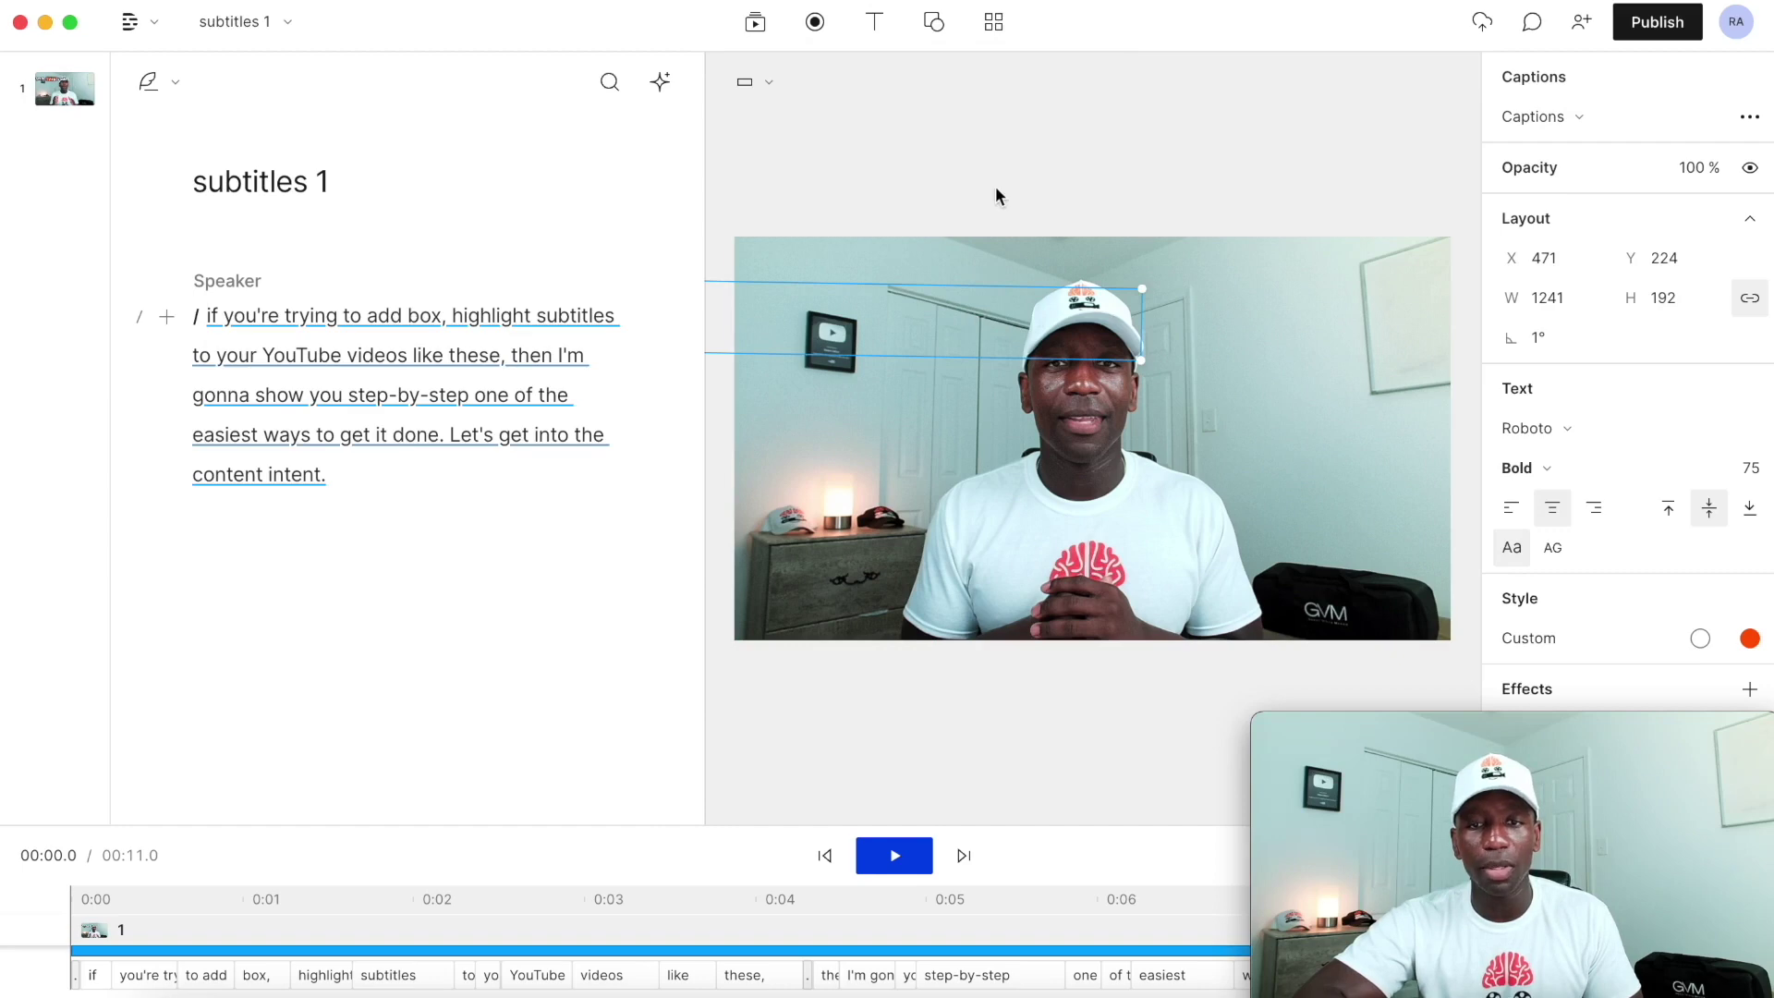
click(995, 186)
Move the caption box to the lower centre of the frame and set its rotation to 0°.
click(950, 326)
drag(949, 325, 1121, 578)
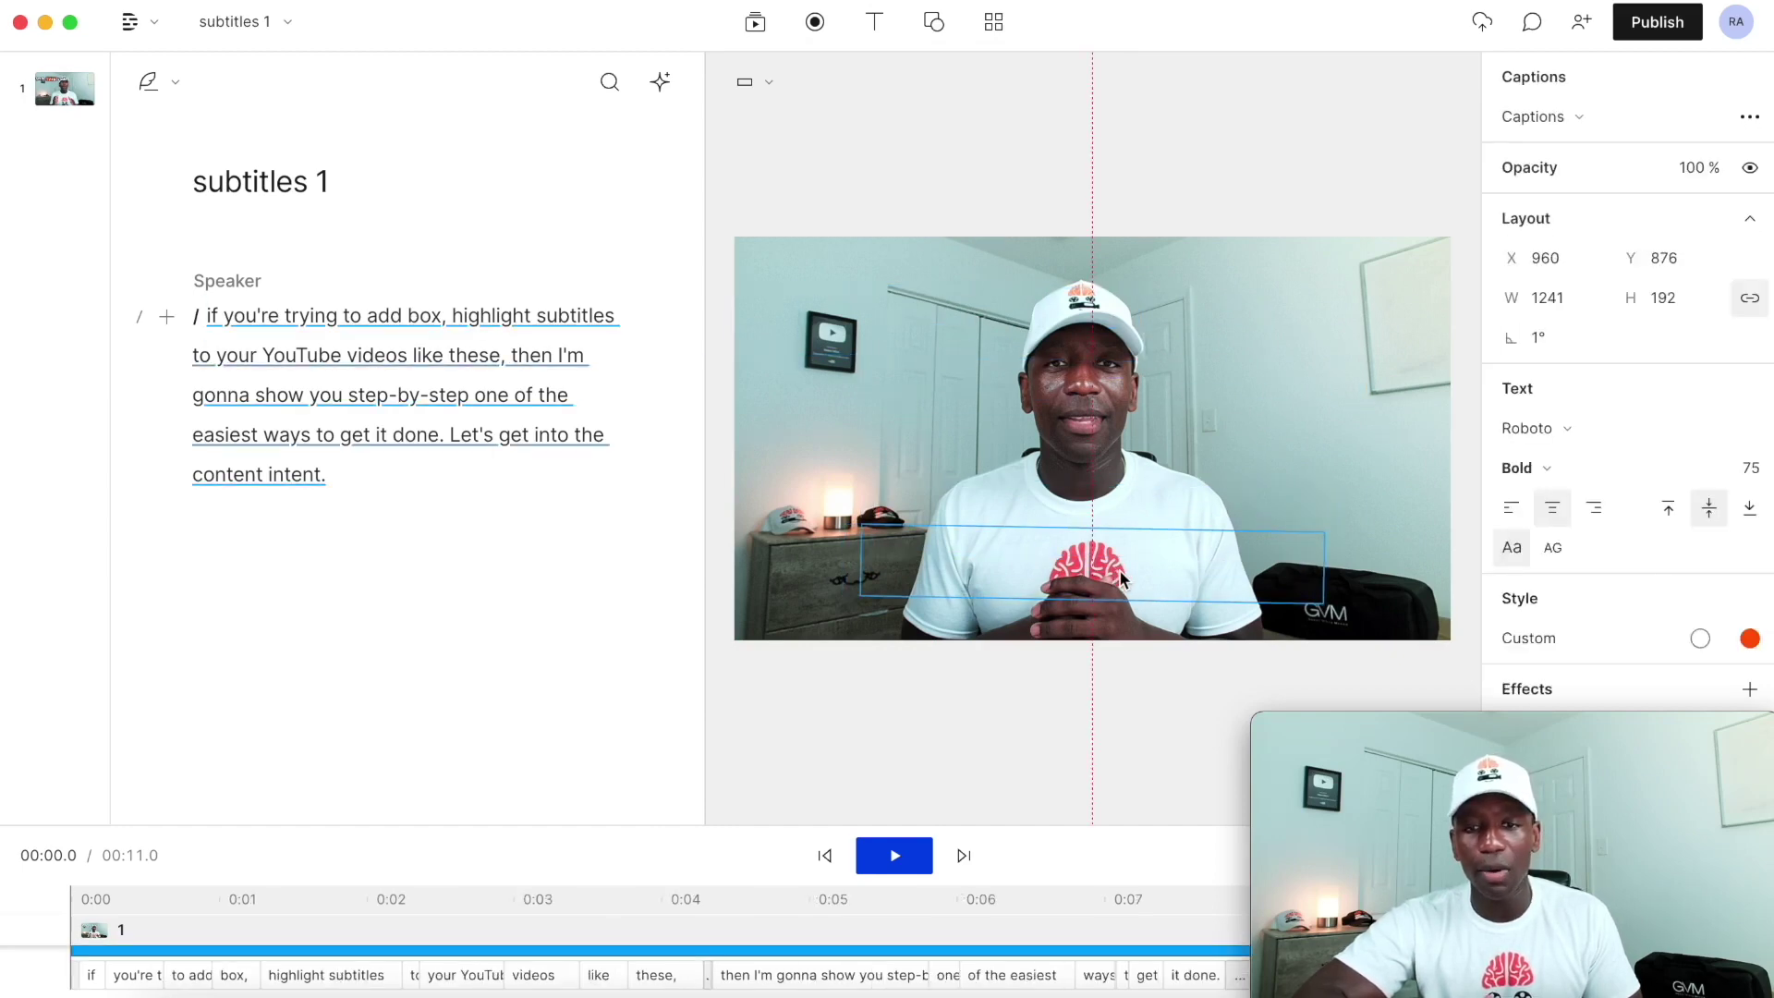
click(1536, 338)
text(0)
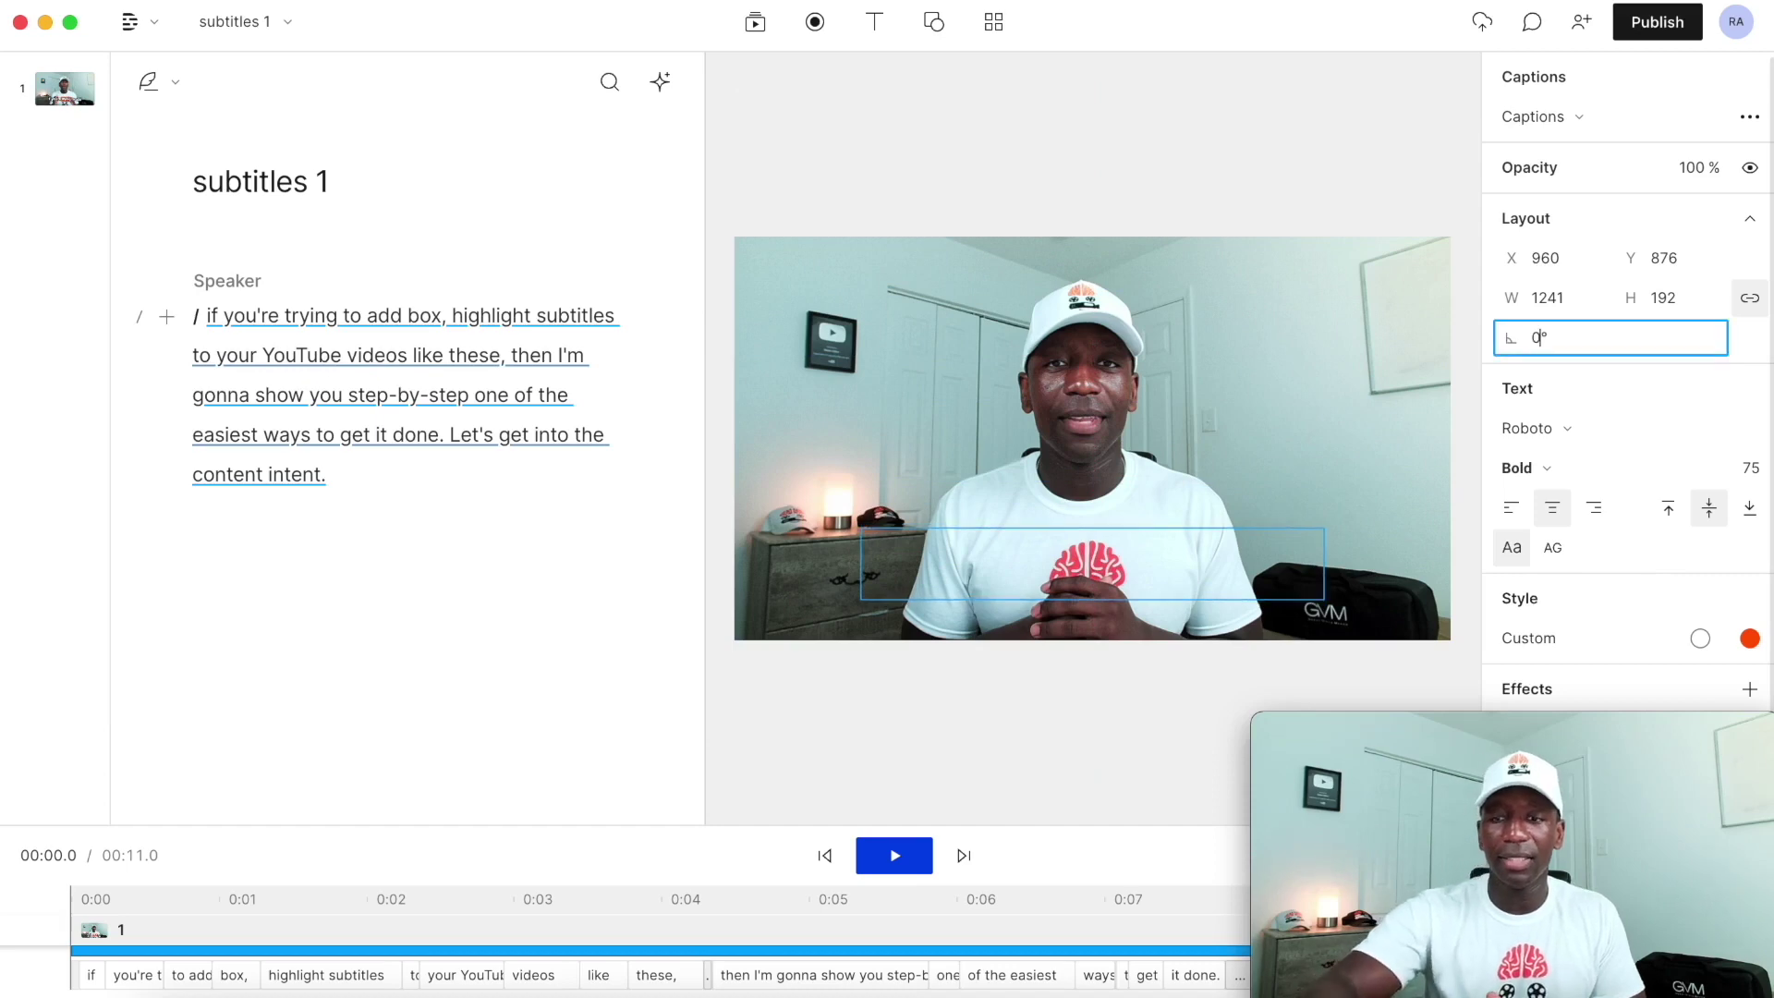
click(1336, 166)
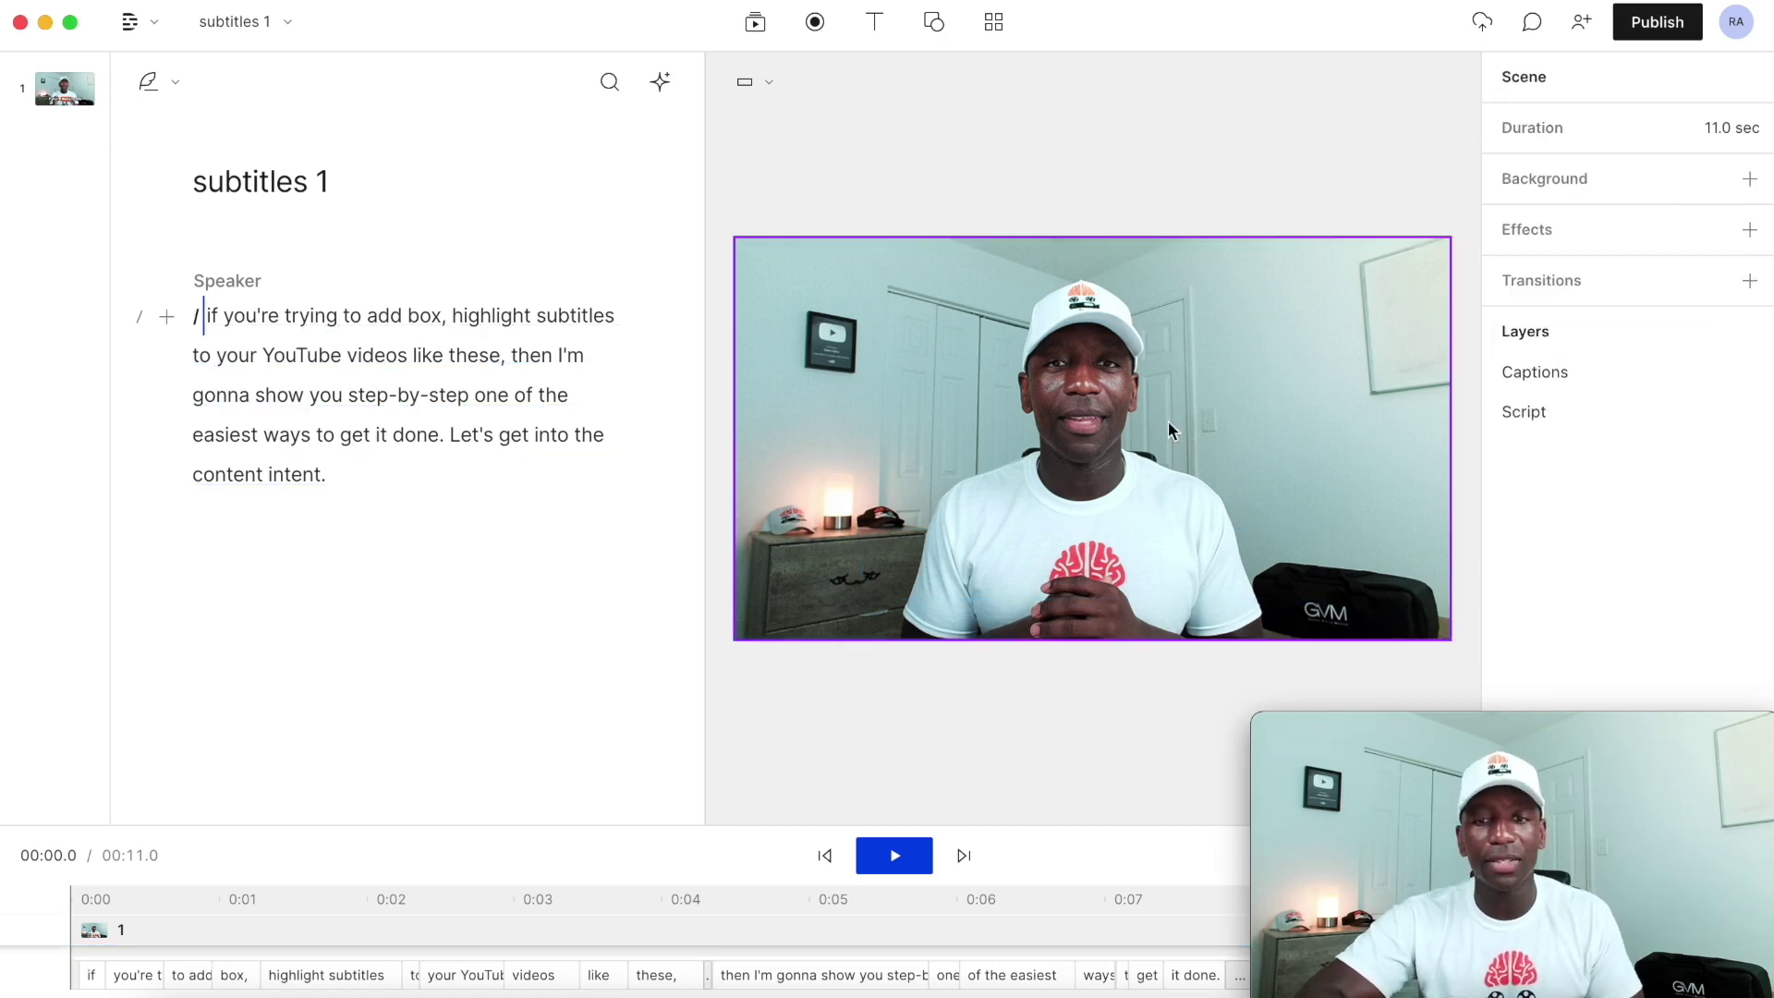
click(1075, 572)
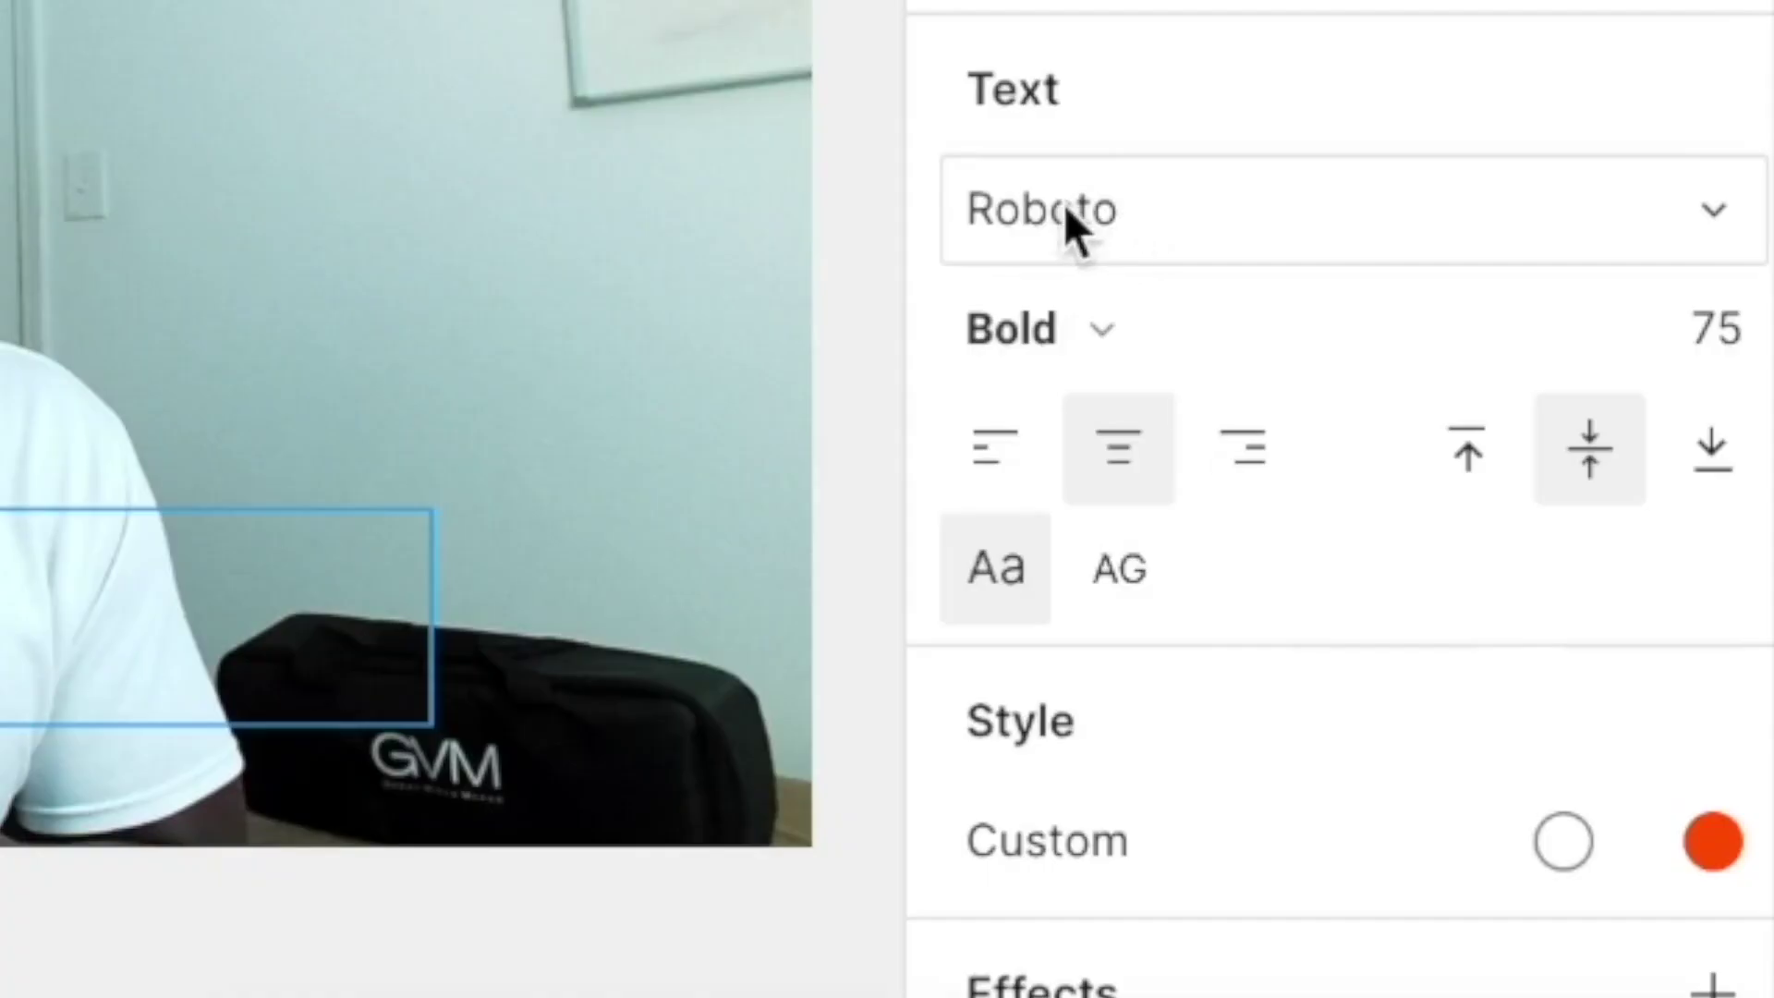
Switch the caption font from Roboto to The Bold Font.
click(1535, 428)
scroll(1617, 597, down, 1)
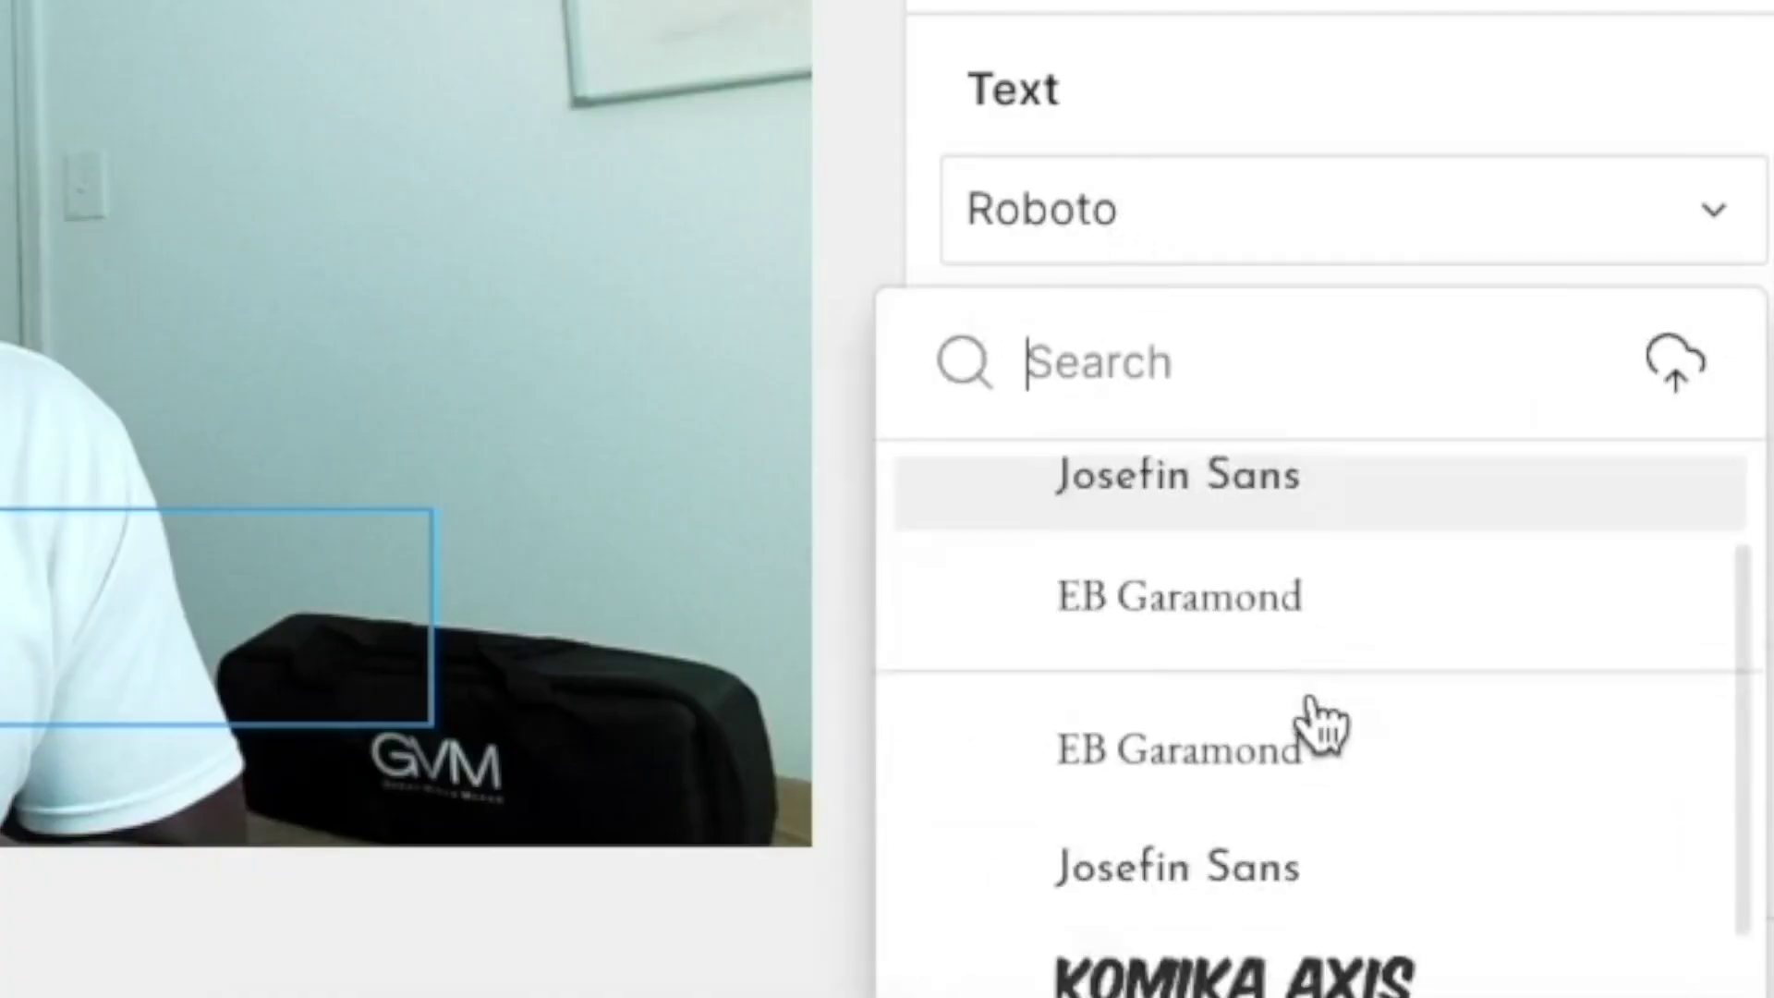
scroll(1321, 725, down, 5)
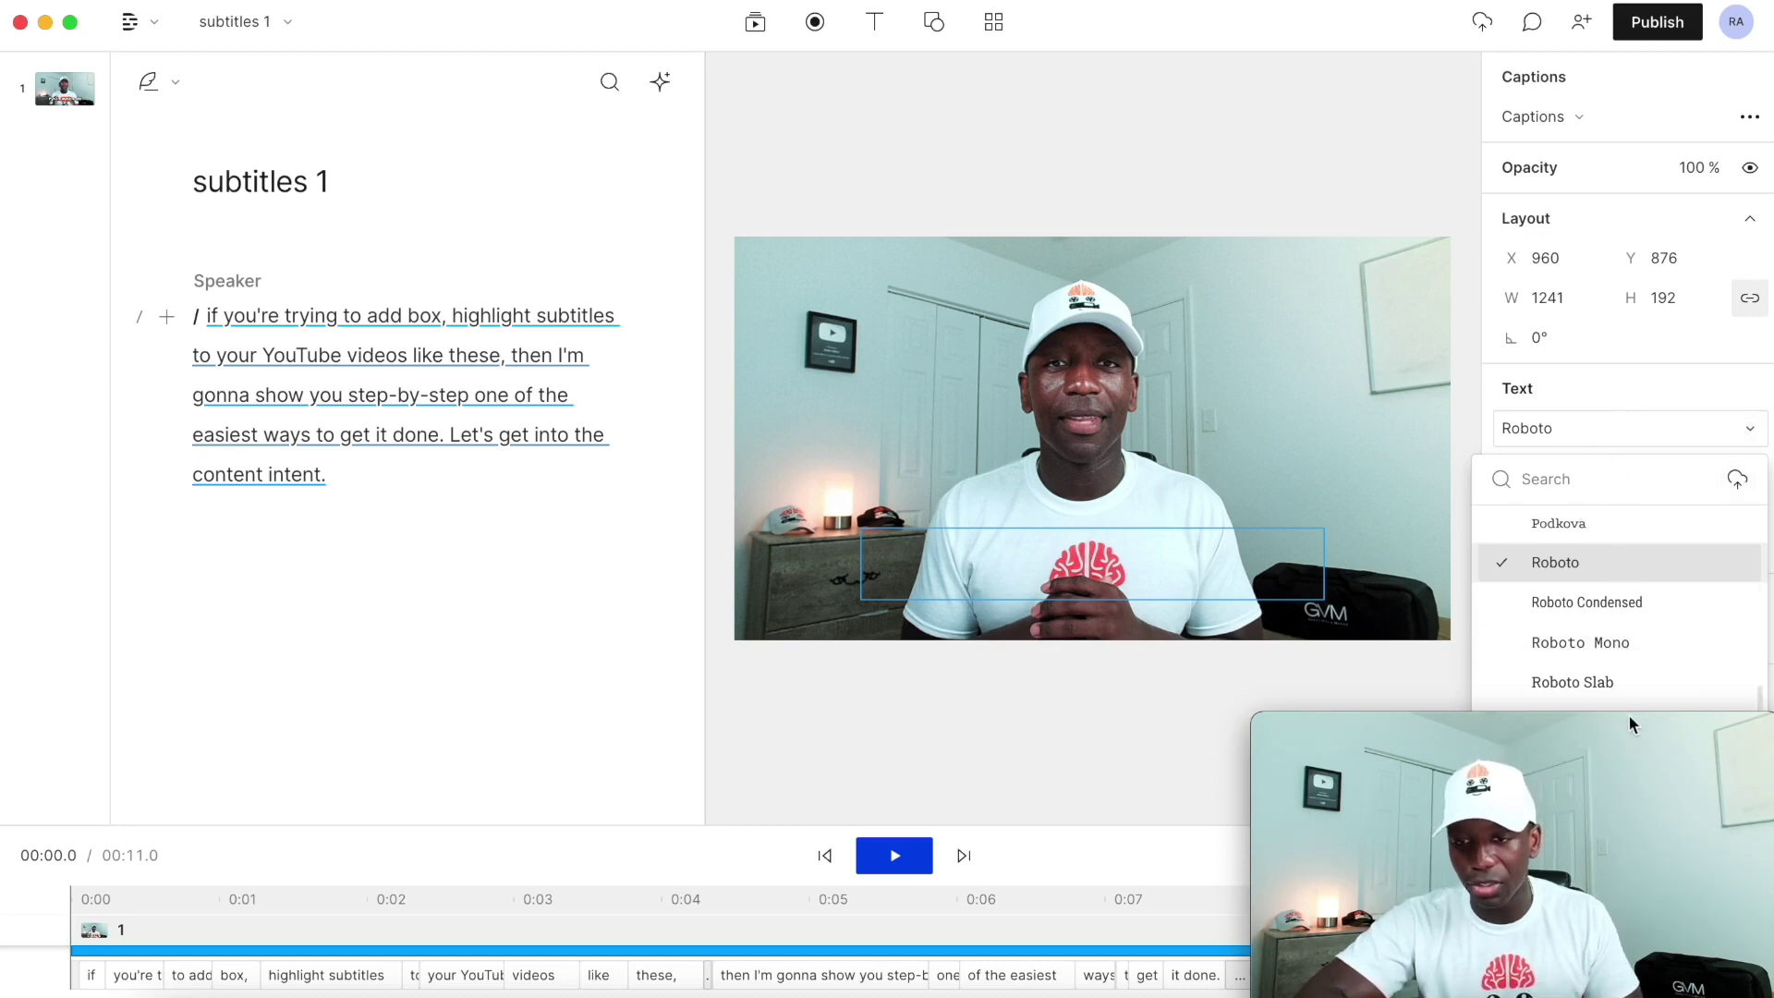
drag(1628, 727, 1297, 711)
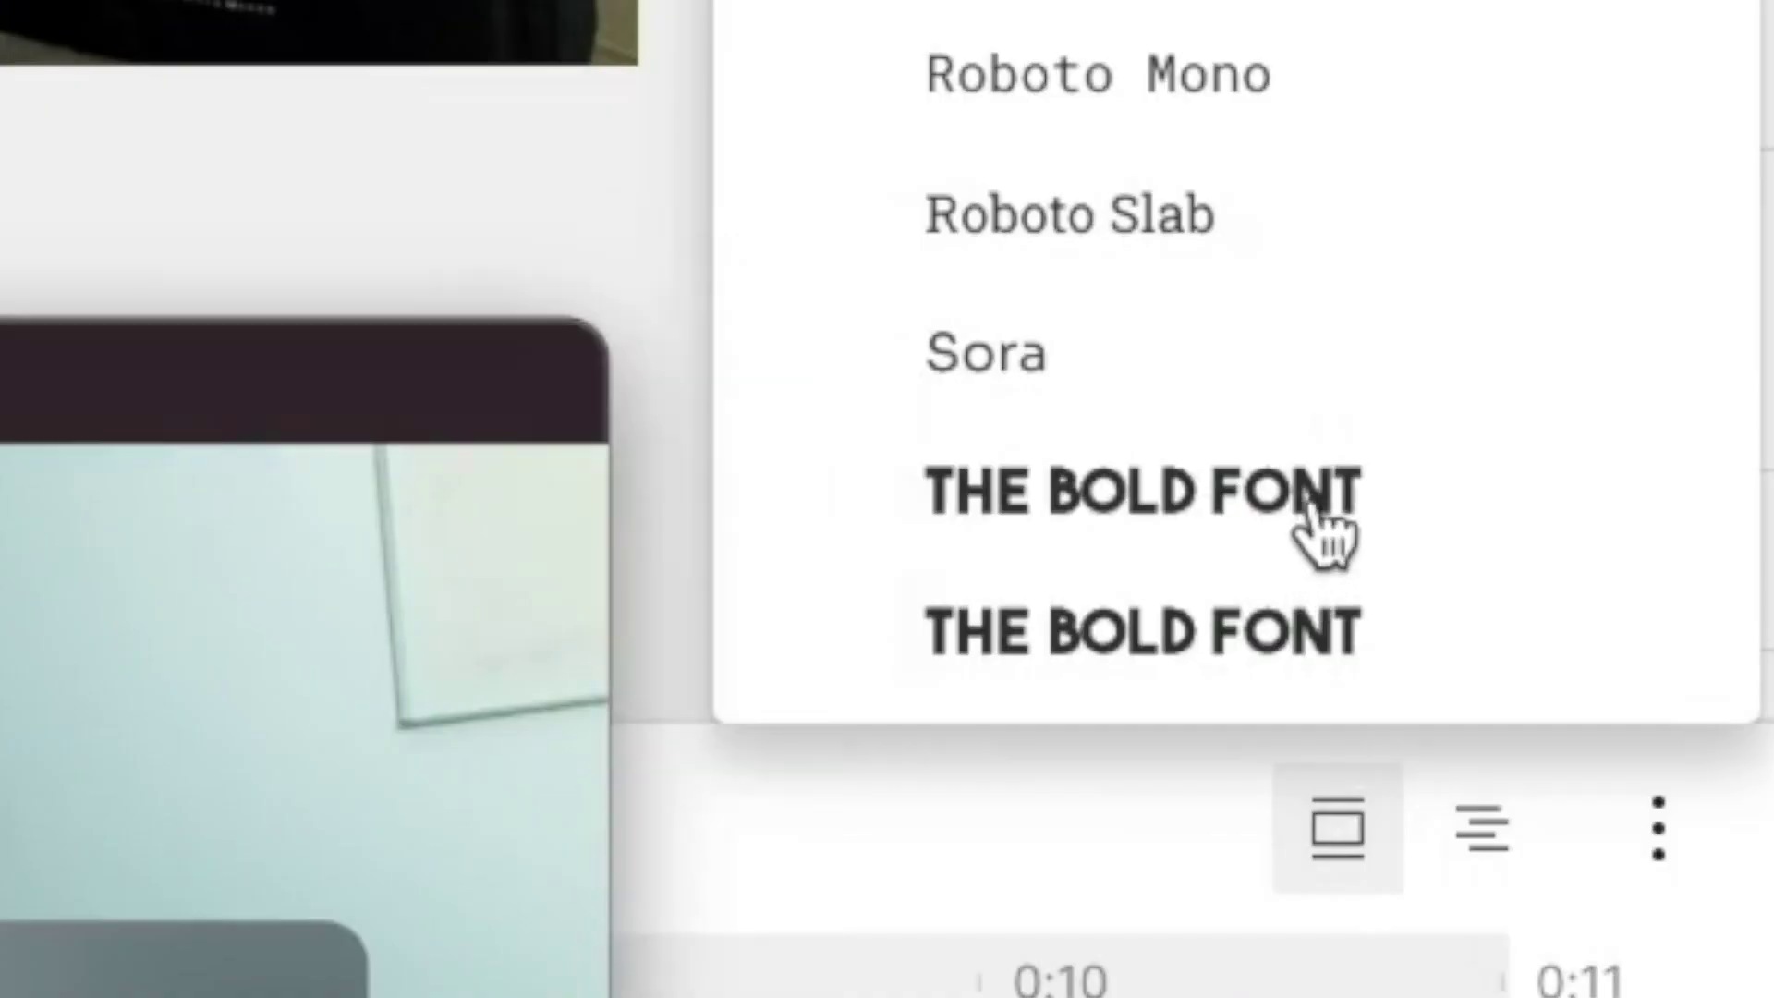
click(1641, 763)
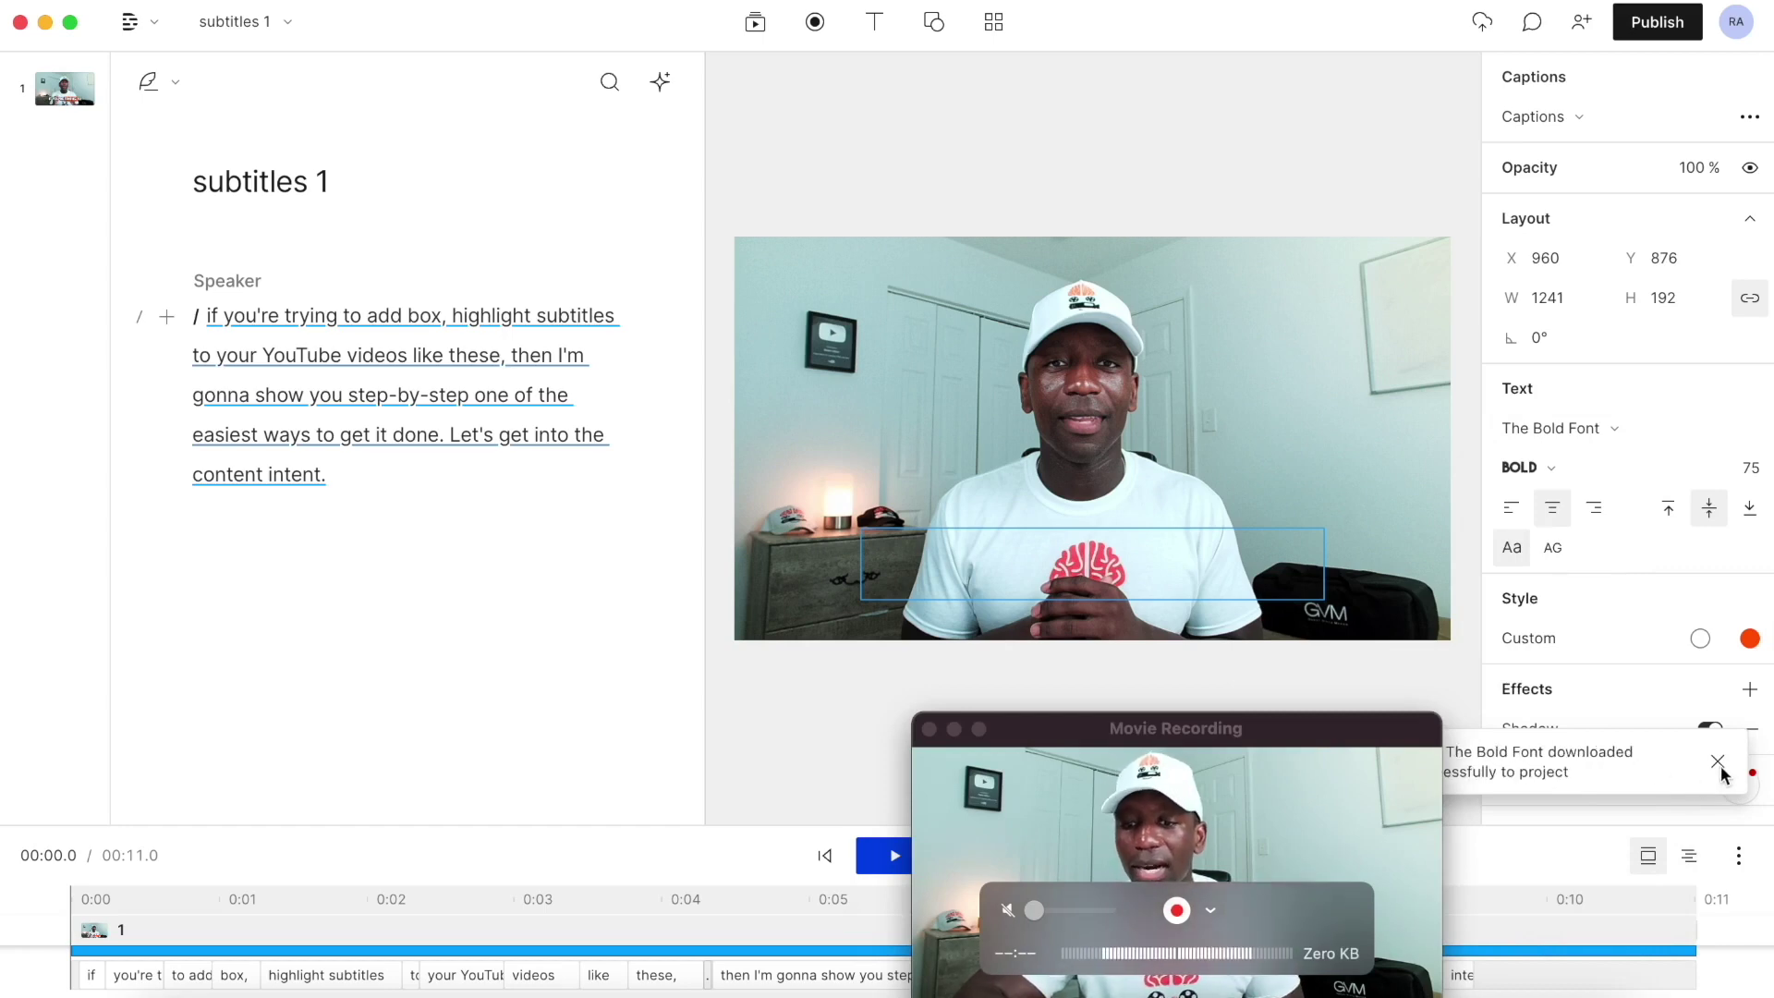
click(1717, 762)
drag(1329, 739, 1666, 750)
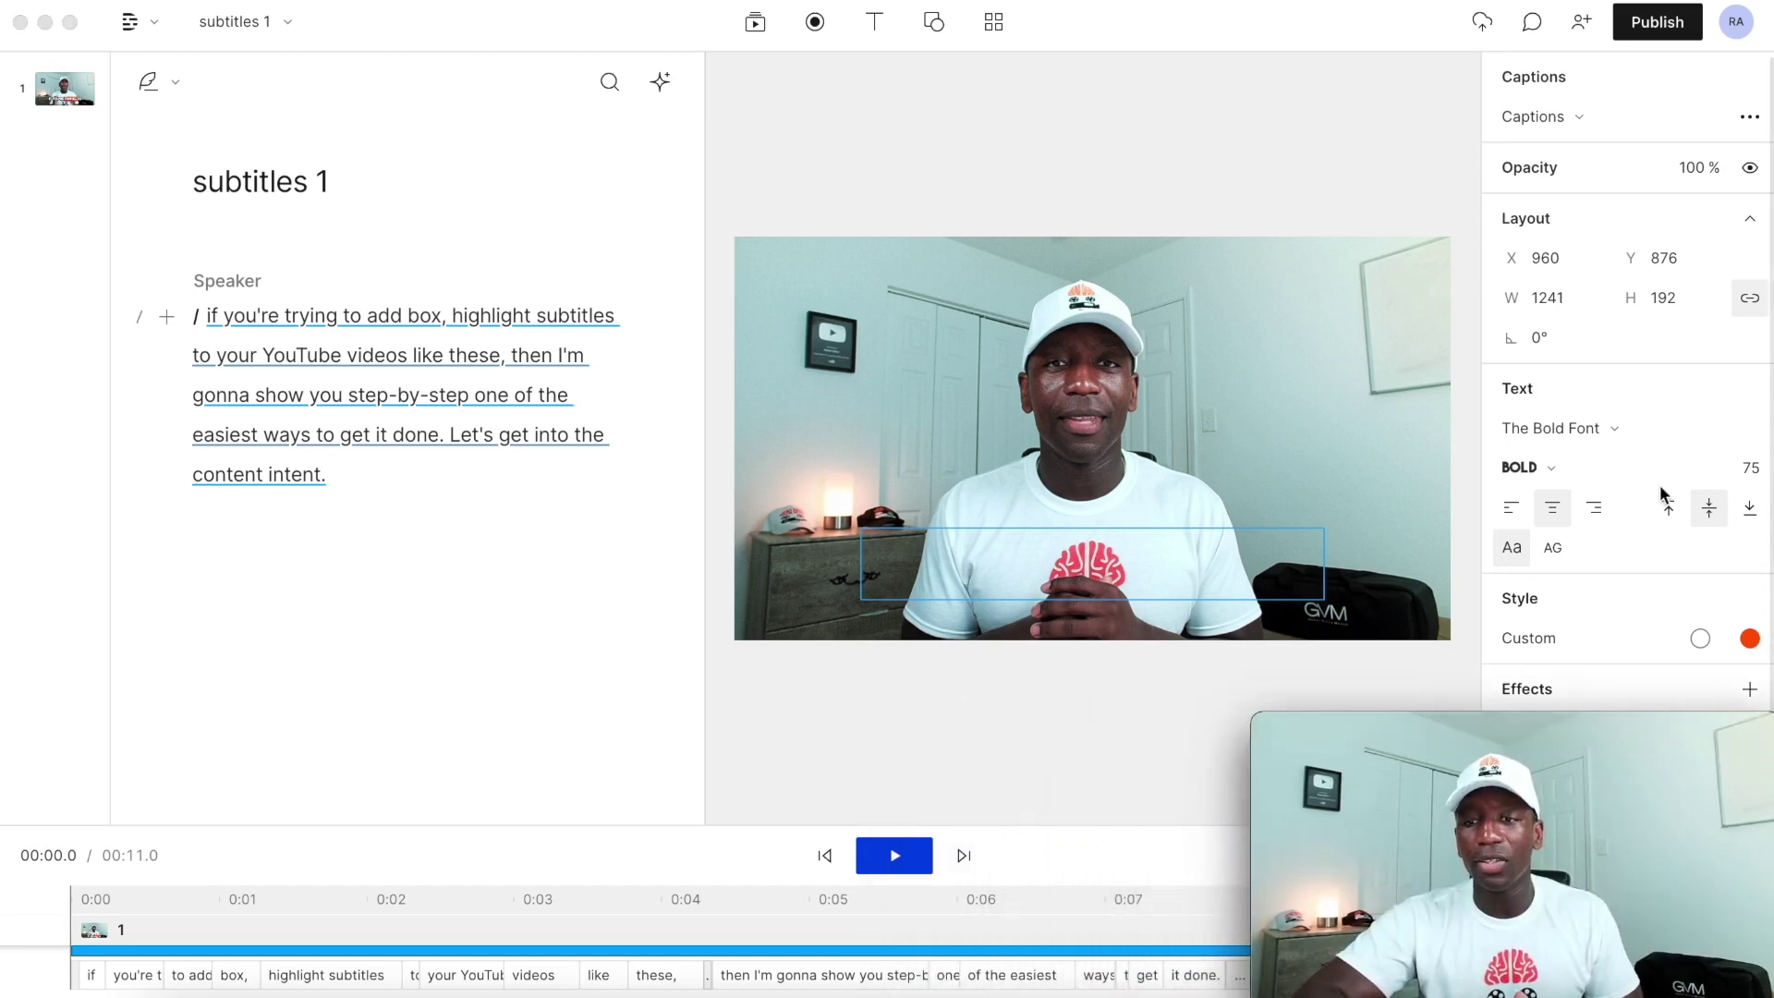
scroll(1661, 491, down, 1)
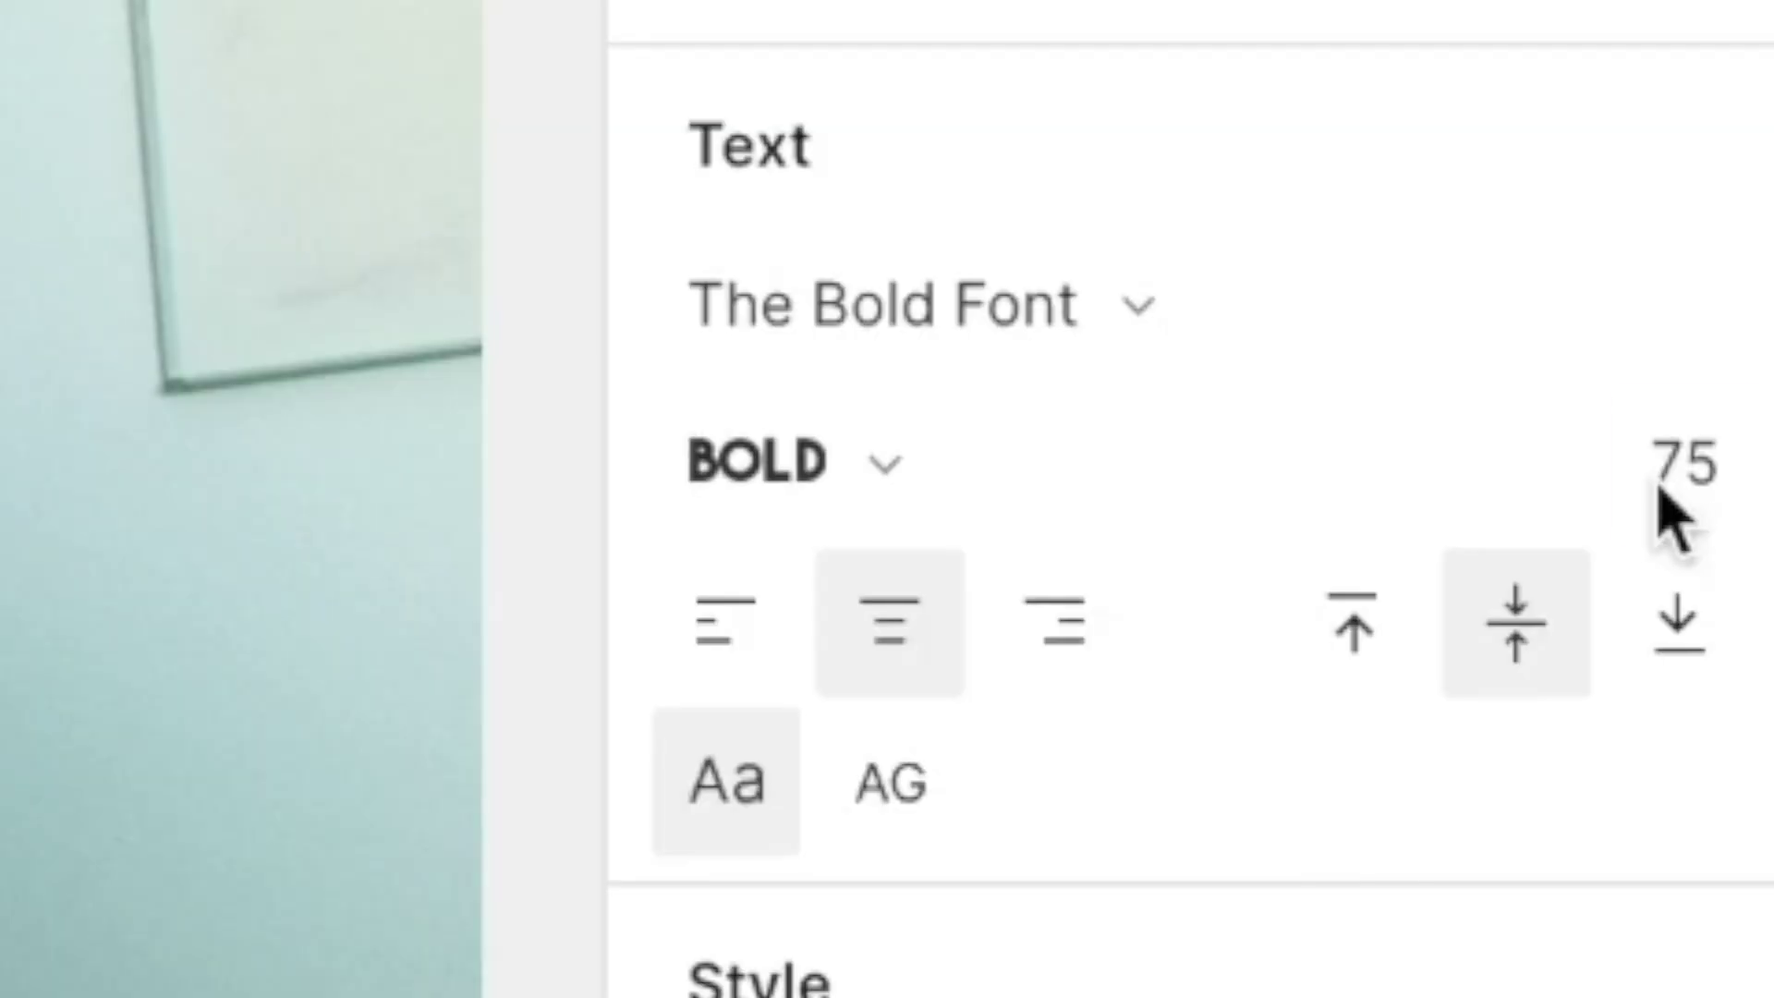
Set the caption font size to 100.
click(1744, 412)
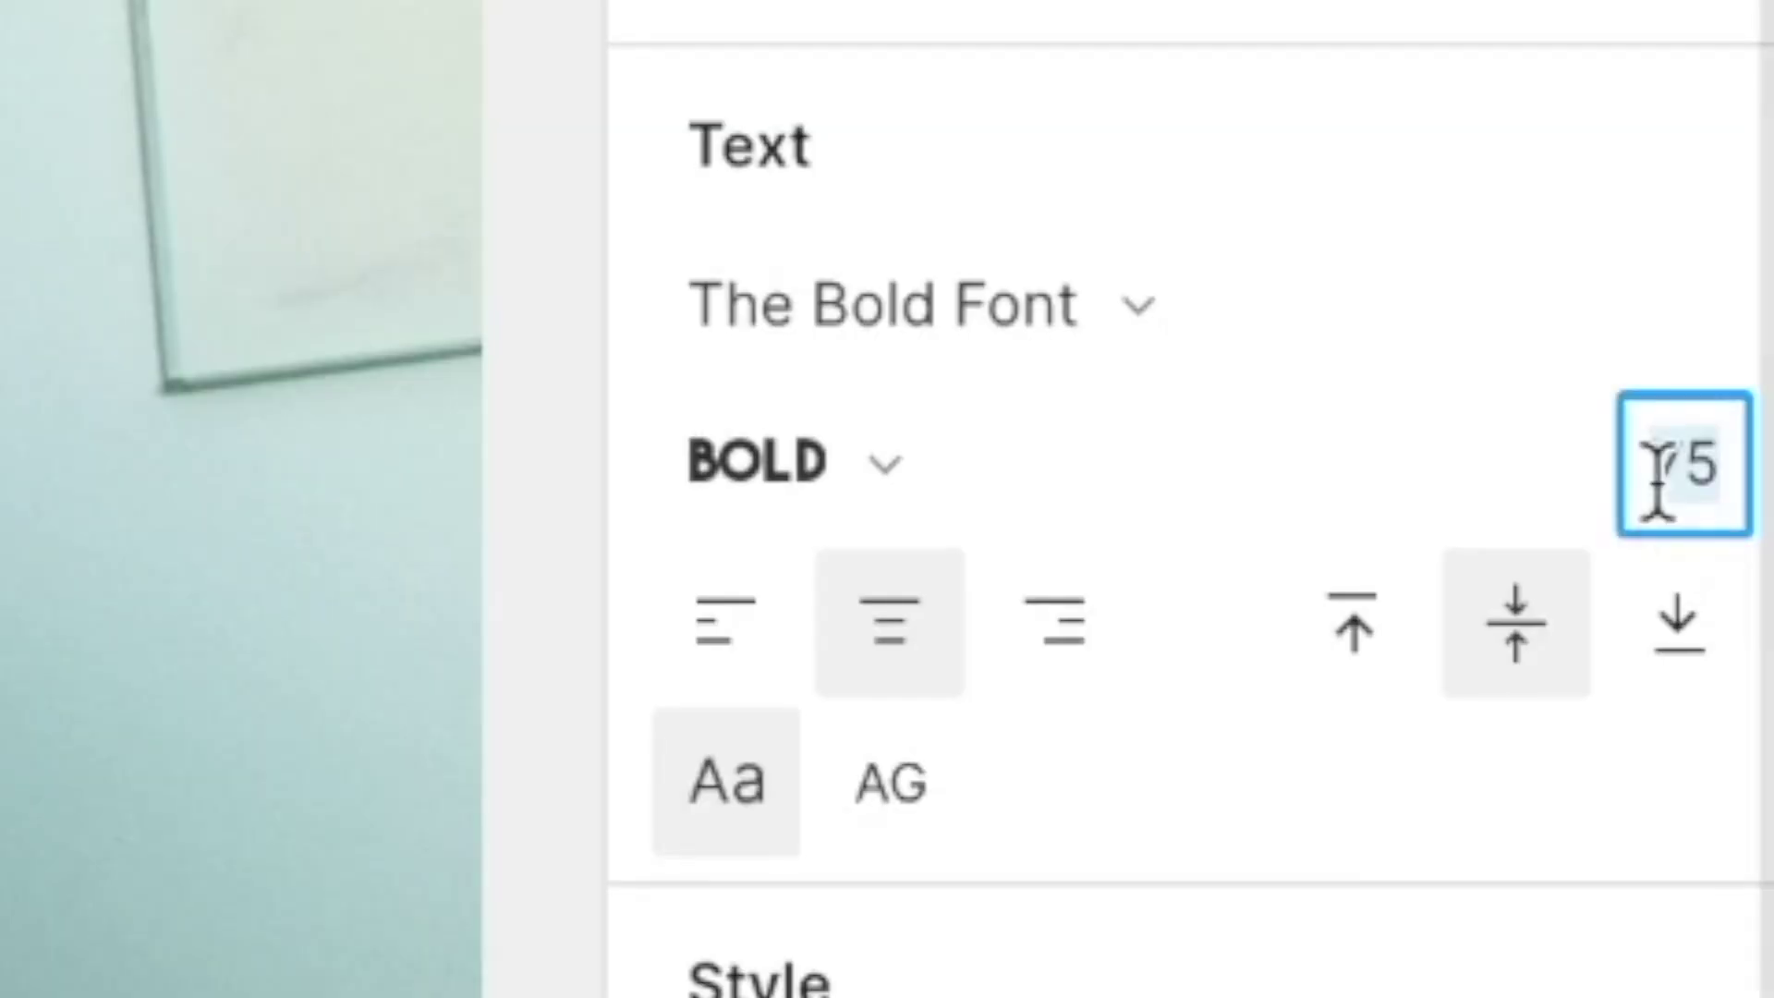
text(100)
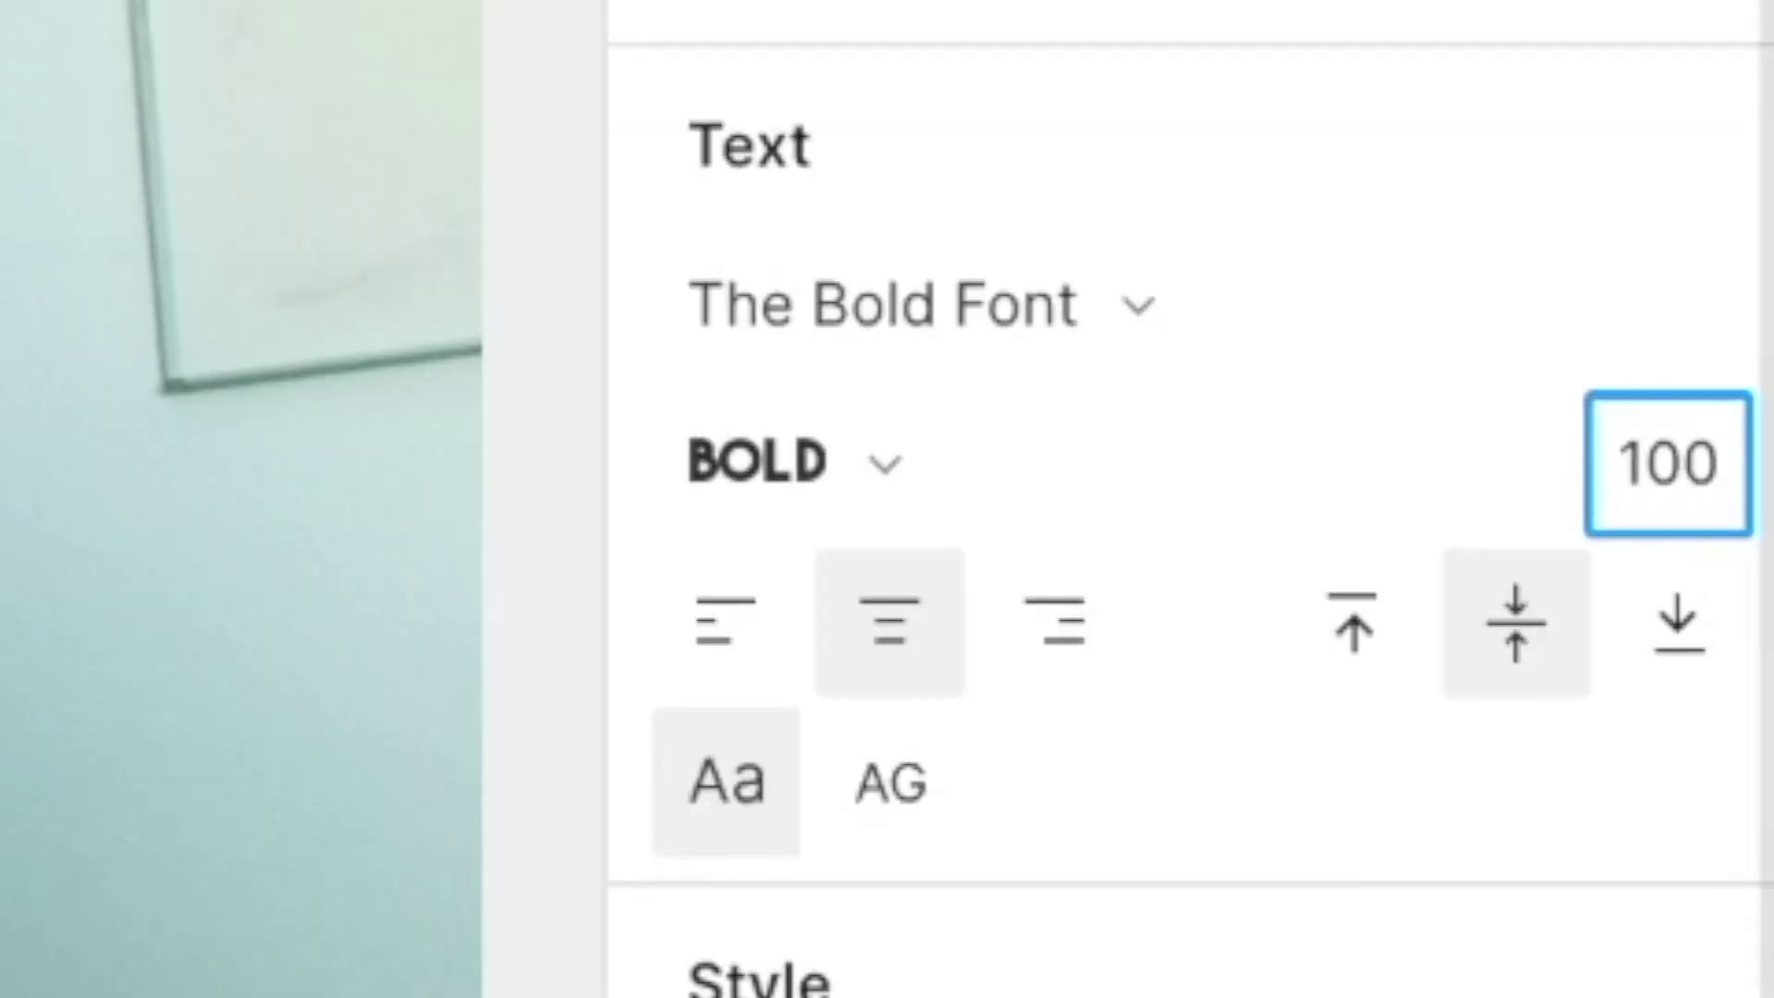
key(Return)
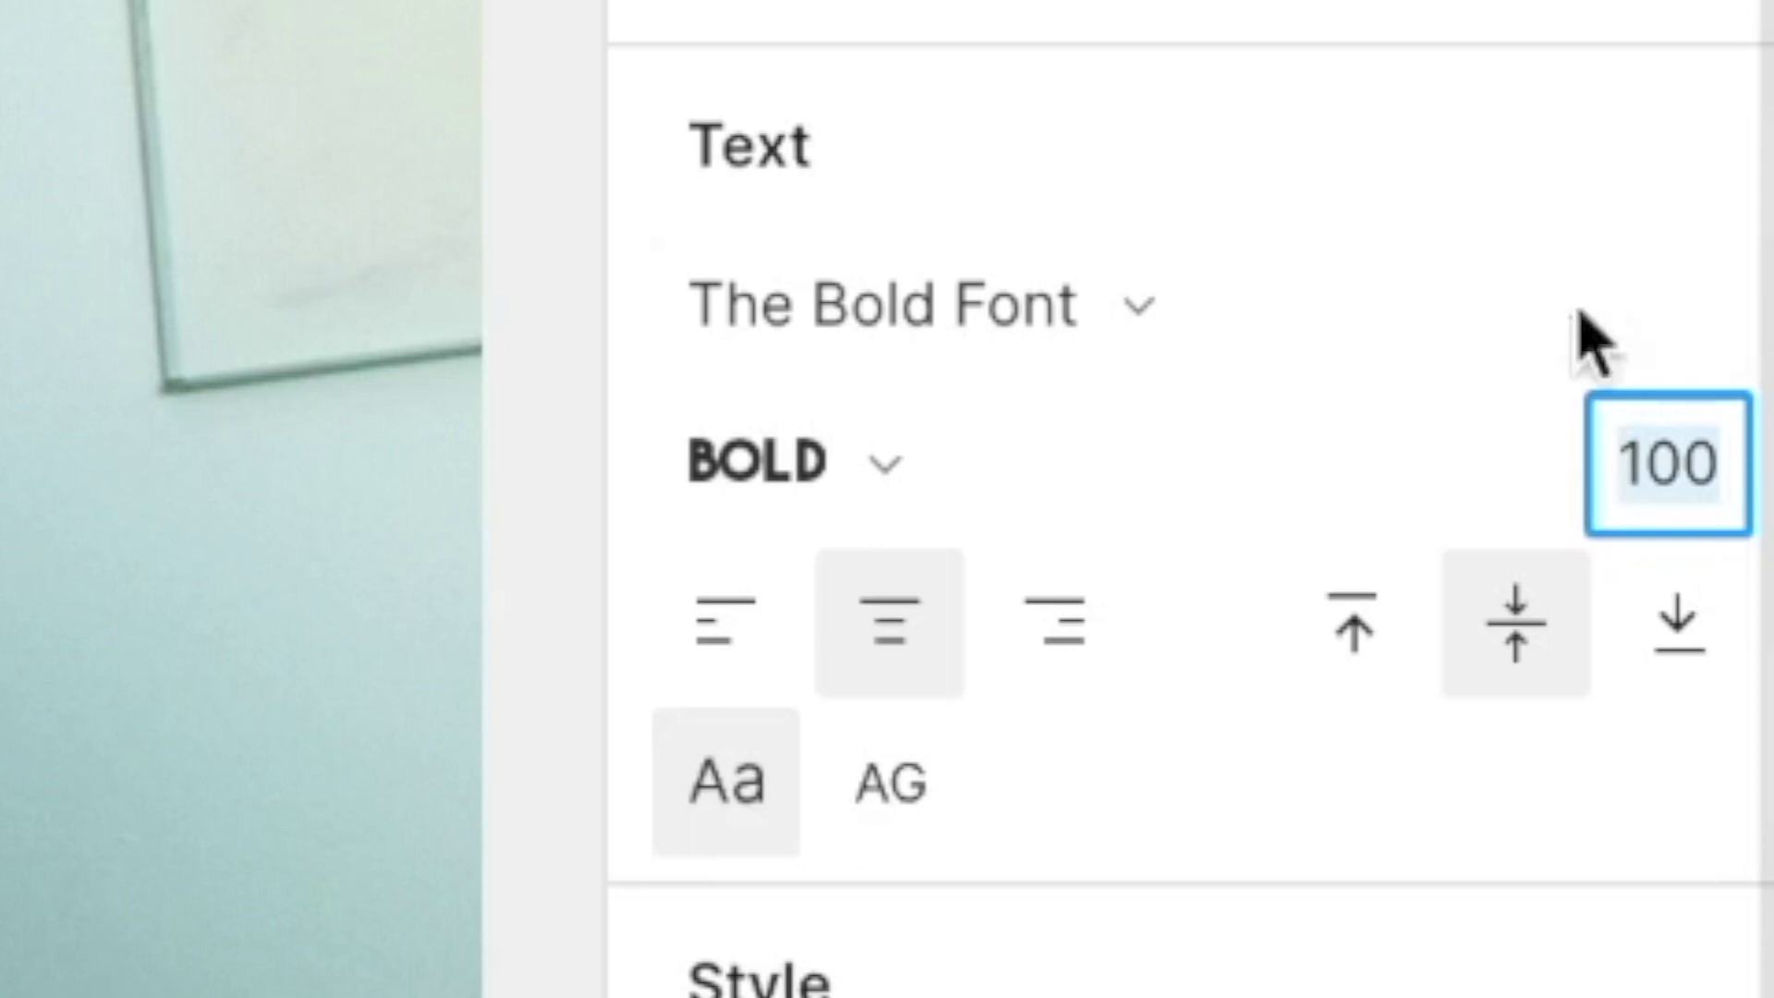
click(1603, 240)
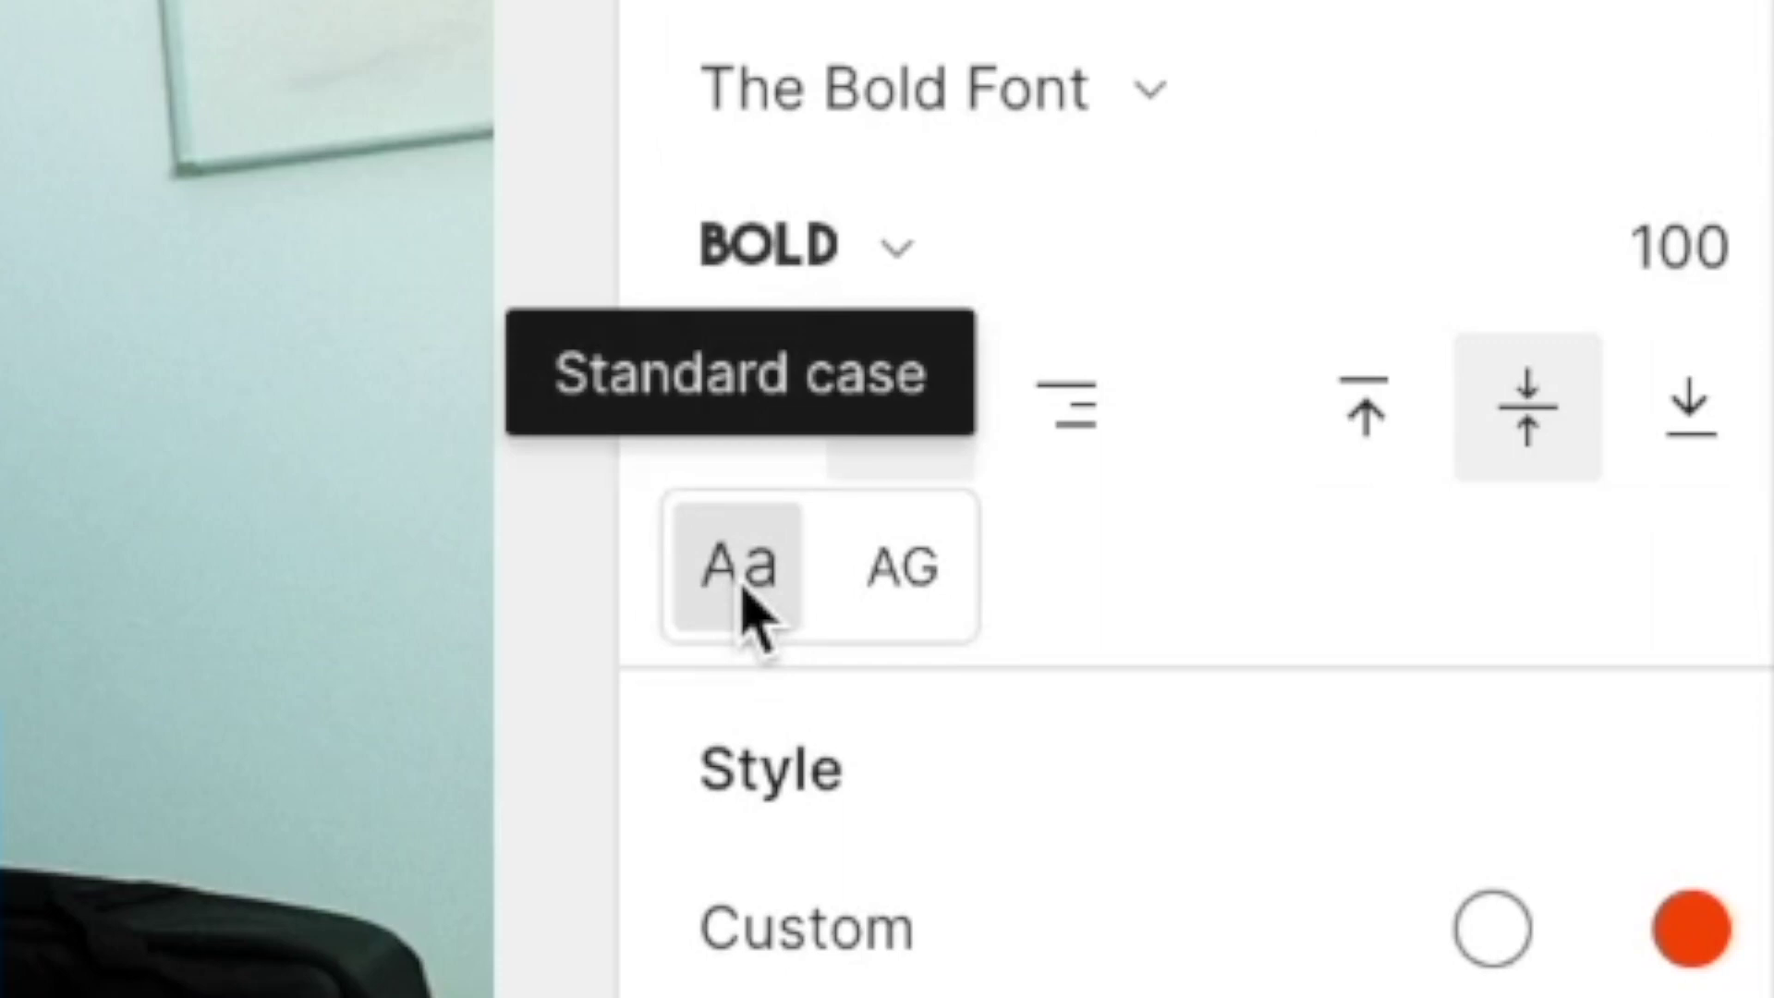
Try uppercase on the captions, then return them to standard case (Aa).
click(892, 577)
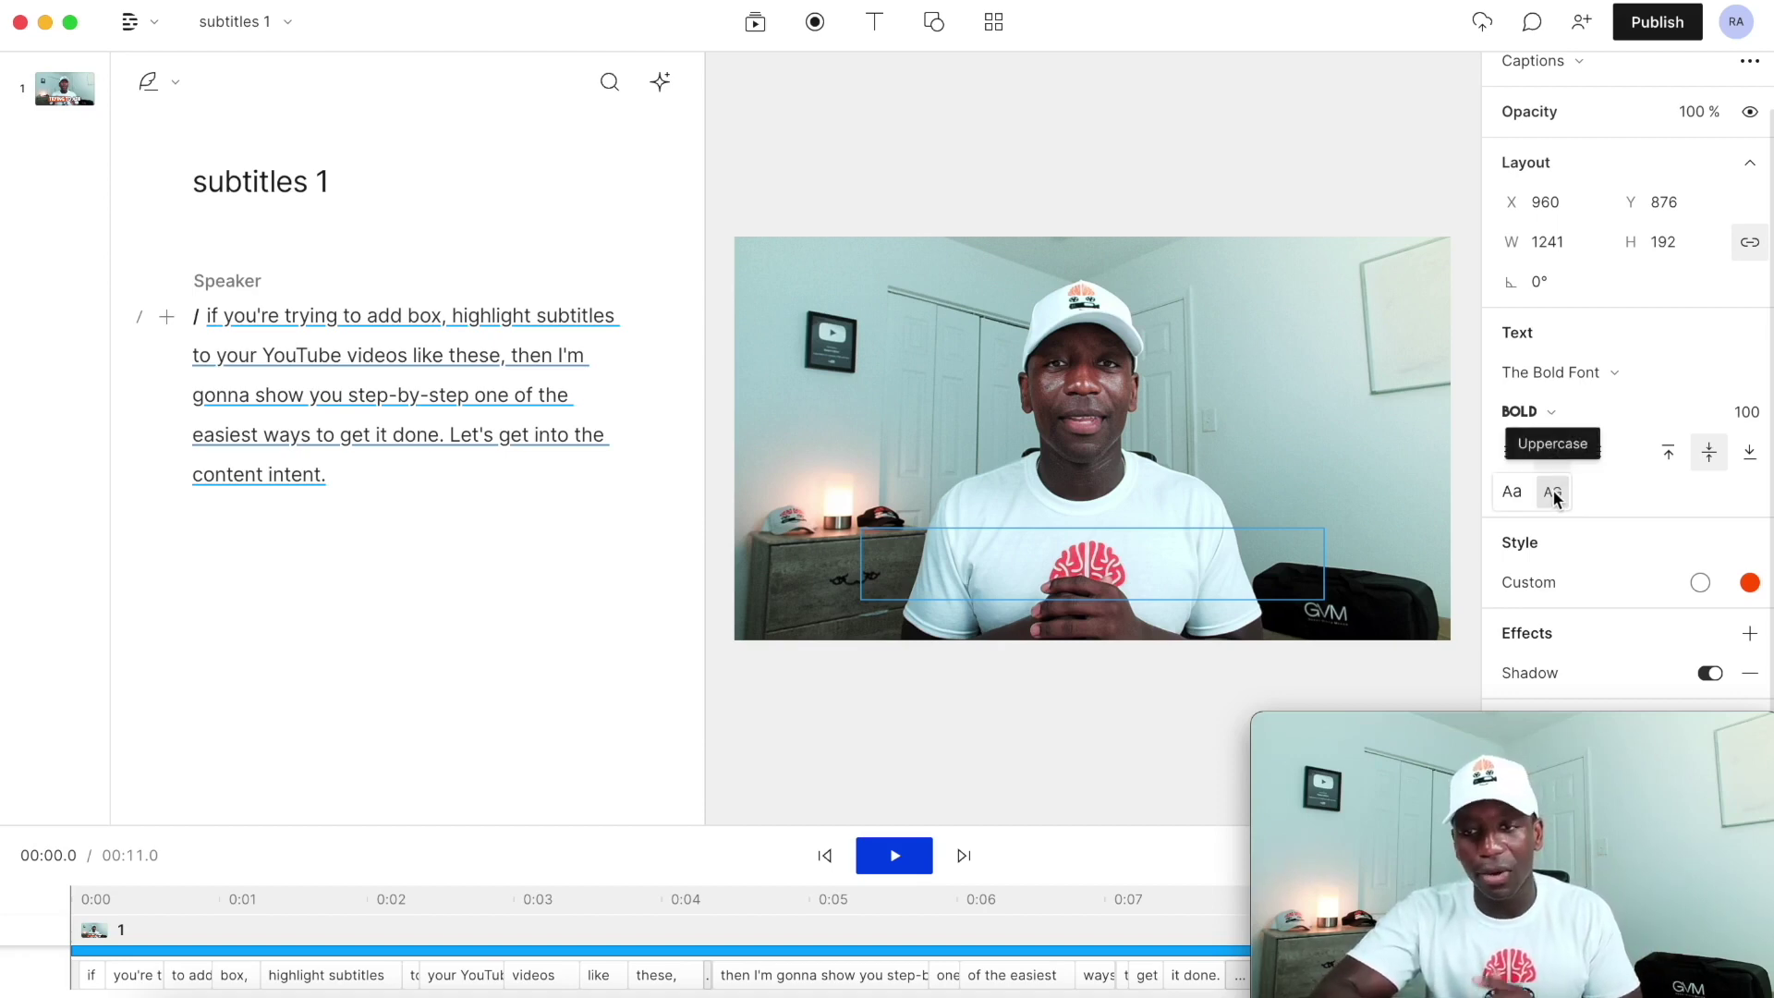
click(1552, 493)
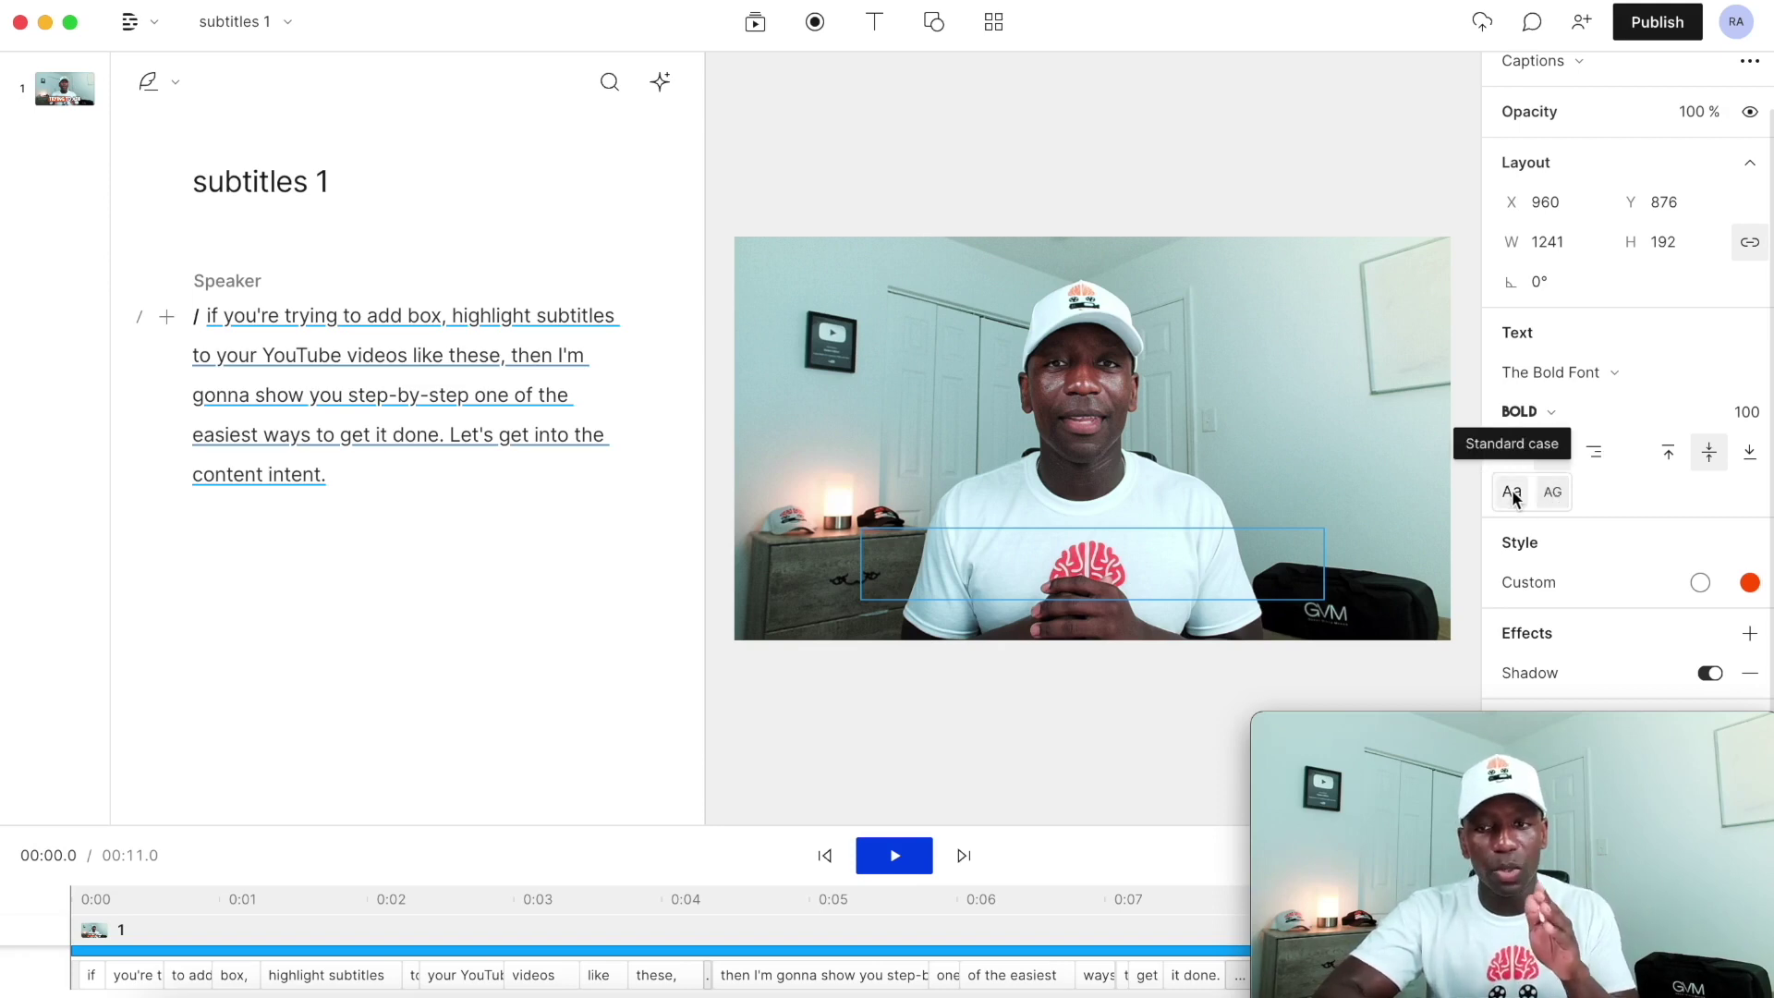
click(1512, 493)
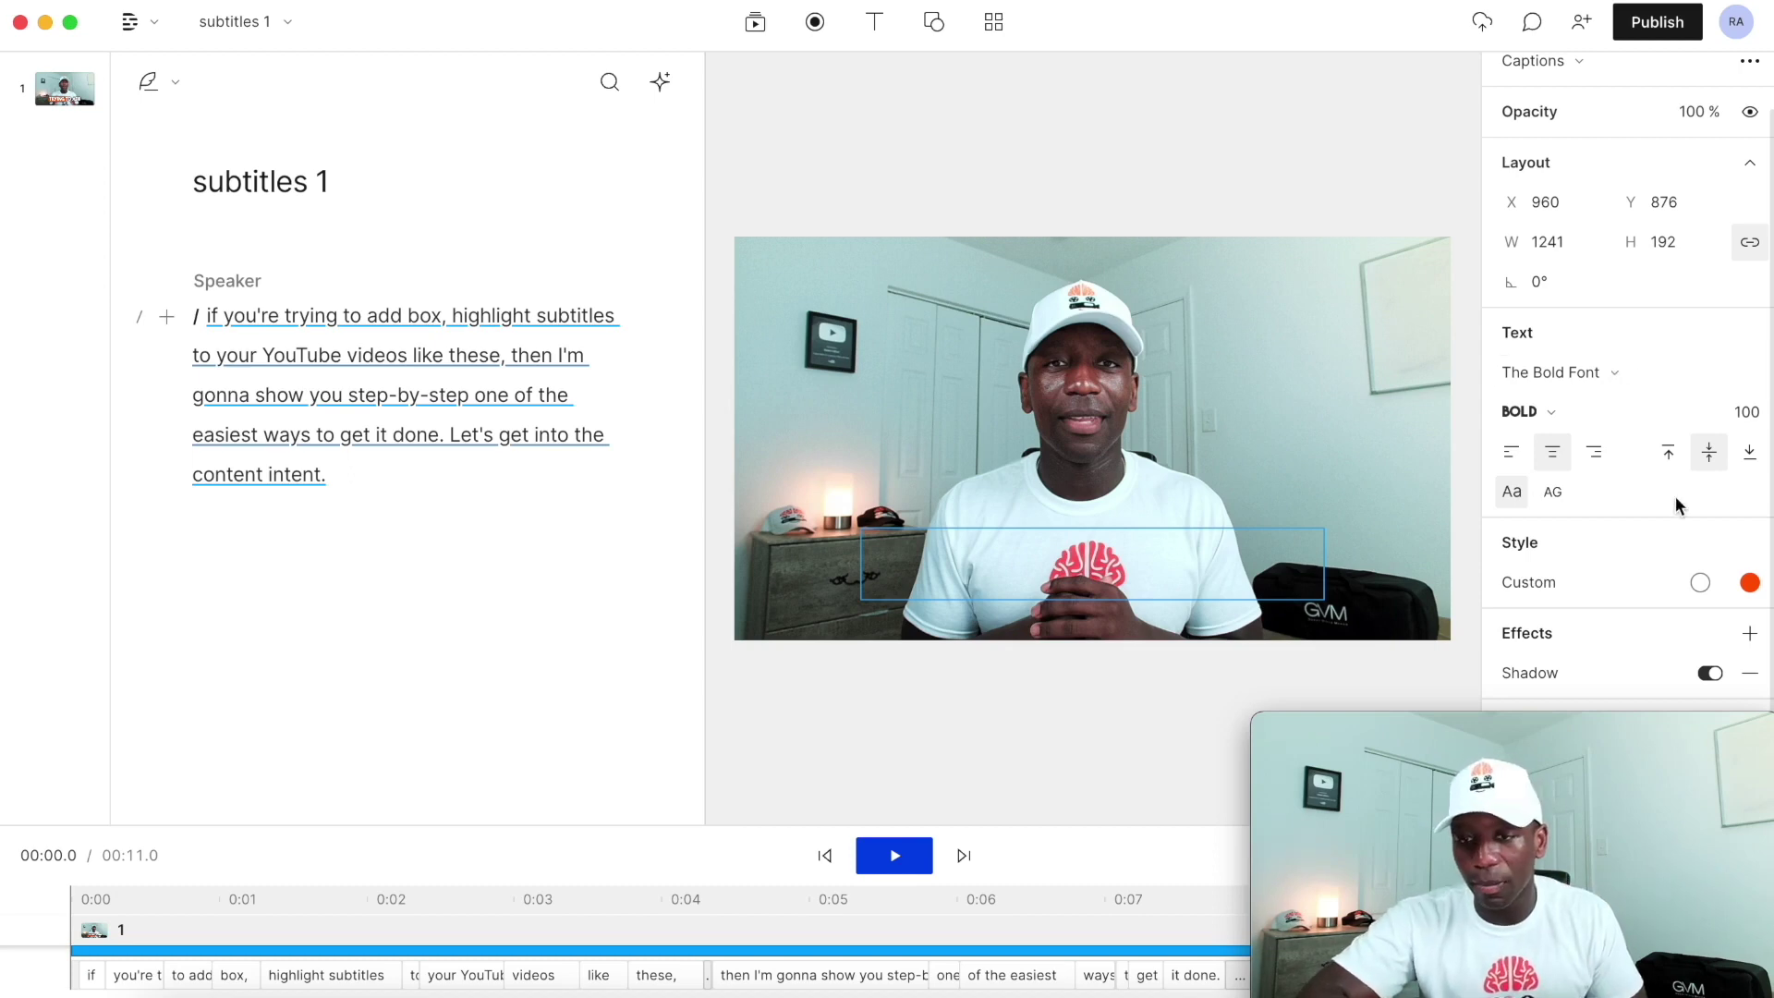
Remove the Active word highlight from the caption style and move playback to 'trying'.
click(1537, 581)
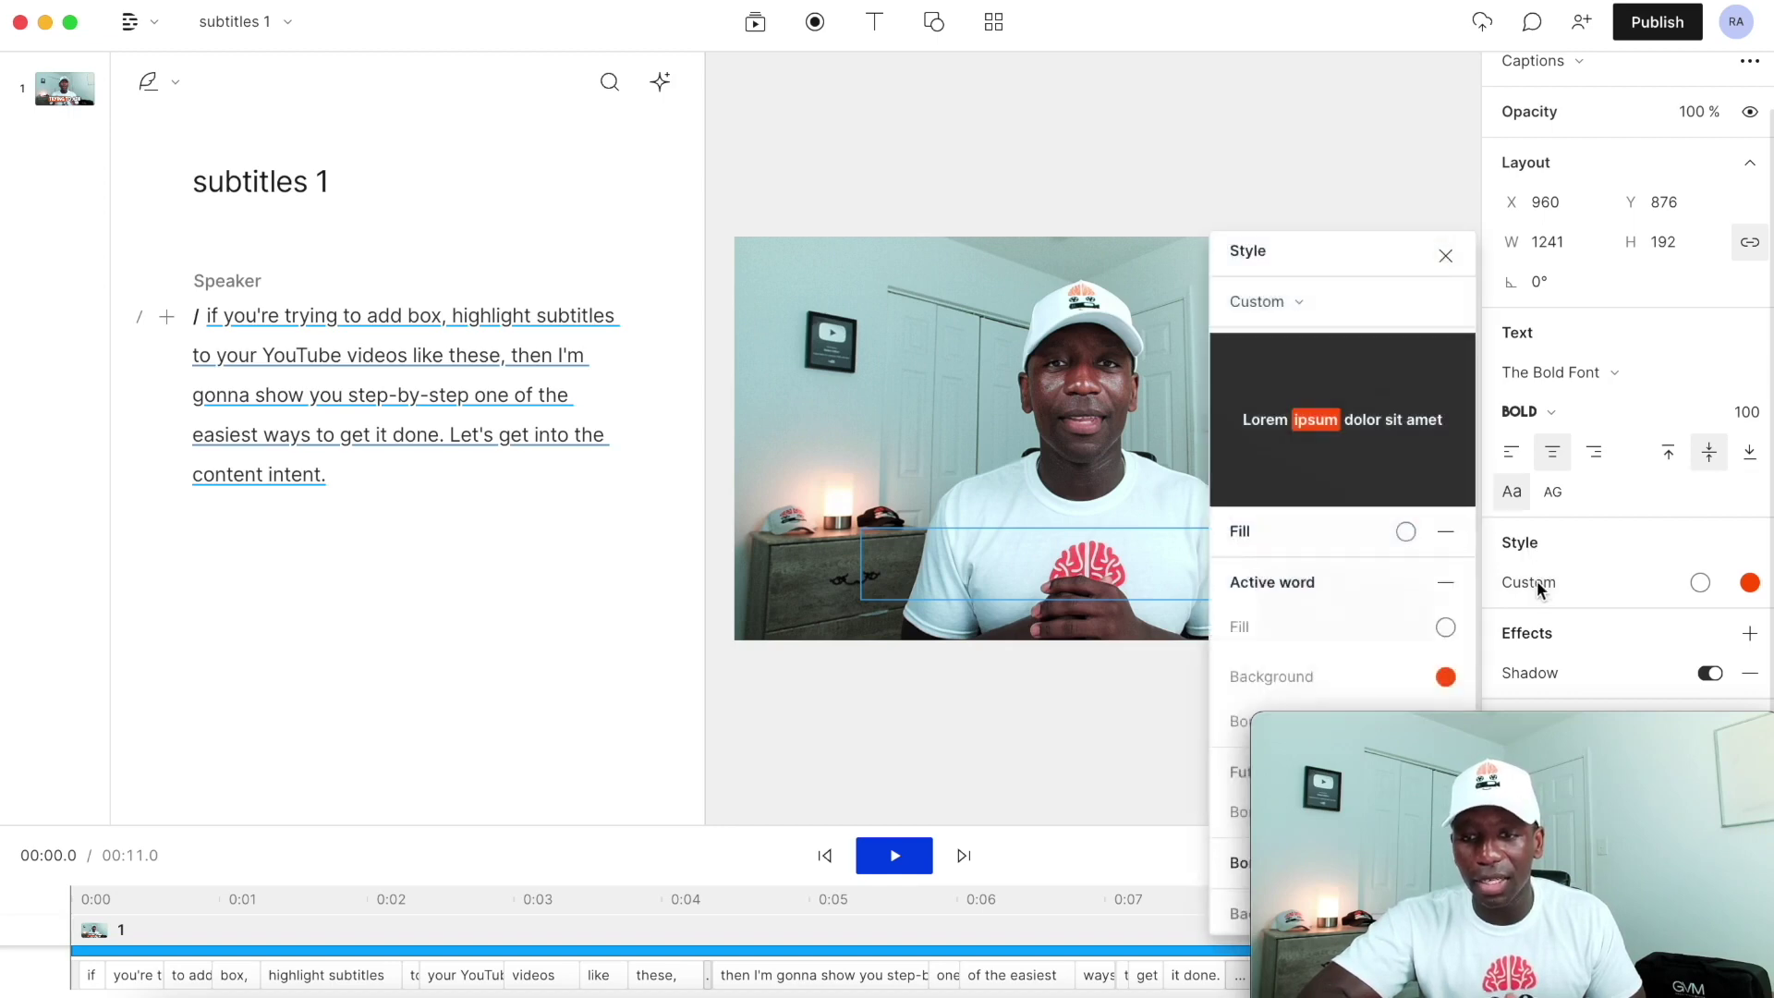
click(1446, 584)
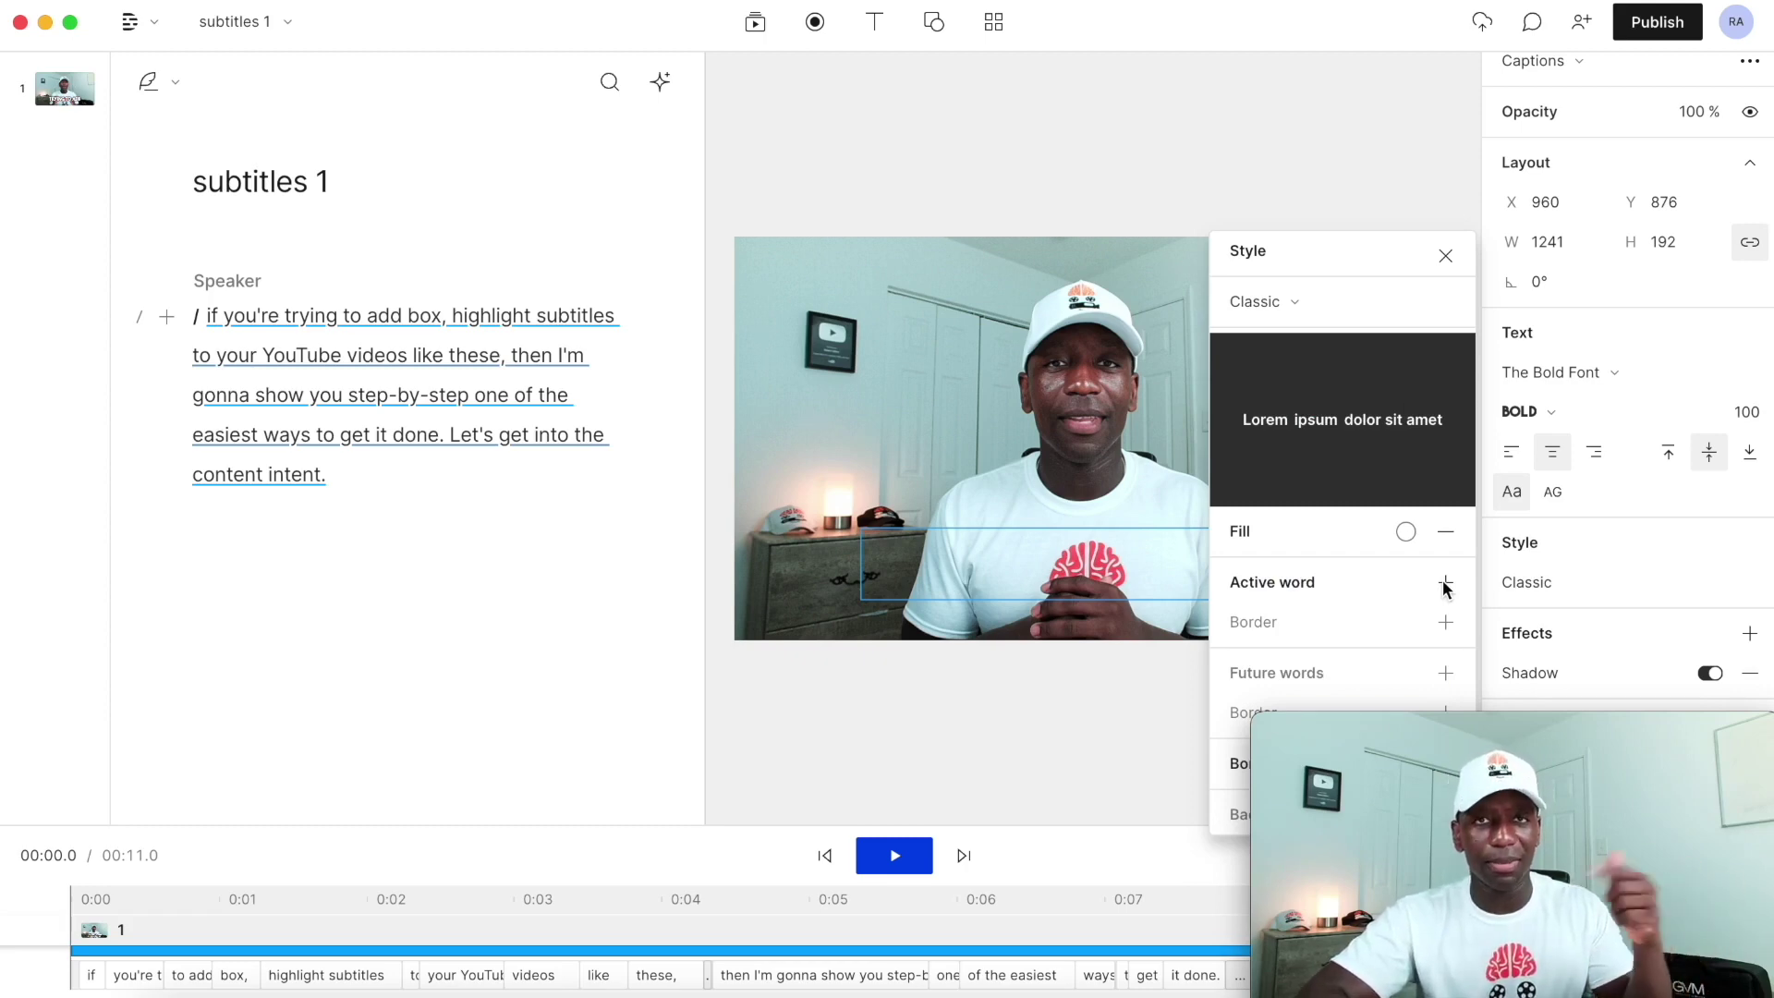
drag(1646, 725, 1023, 720)
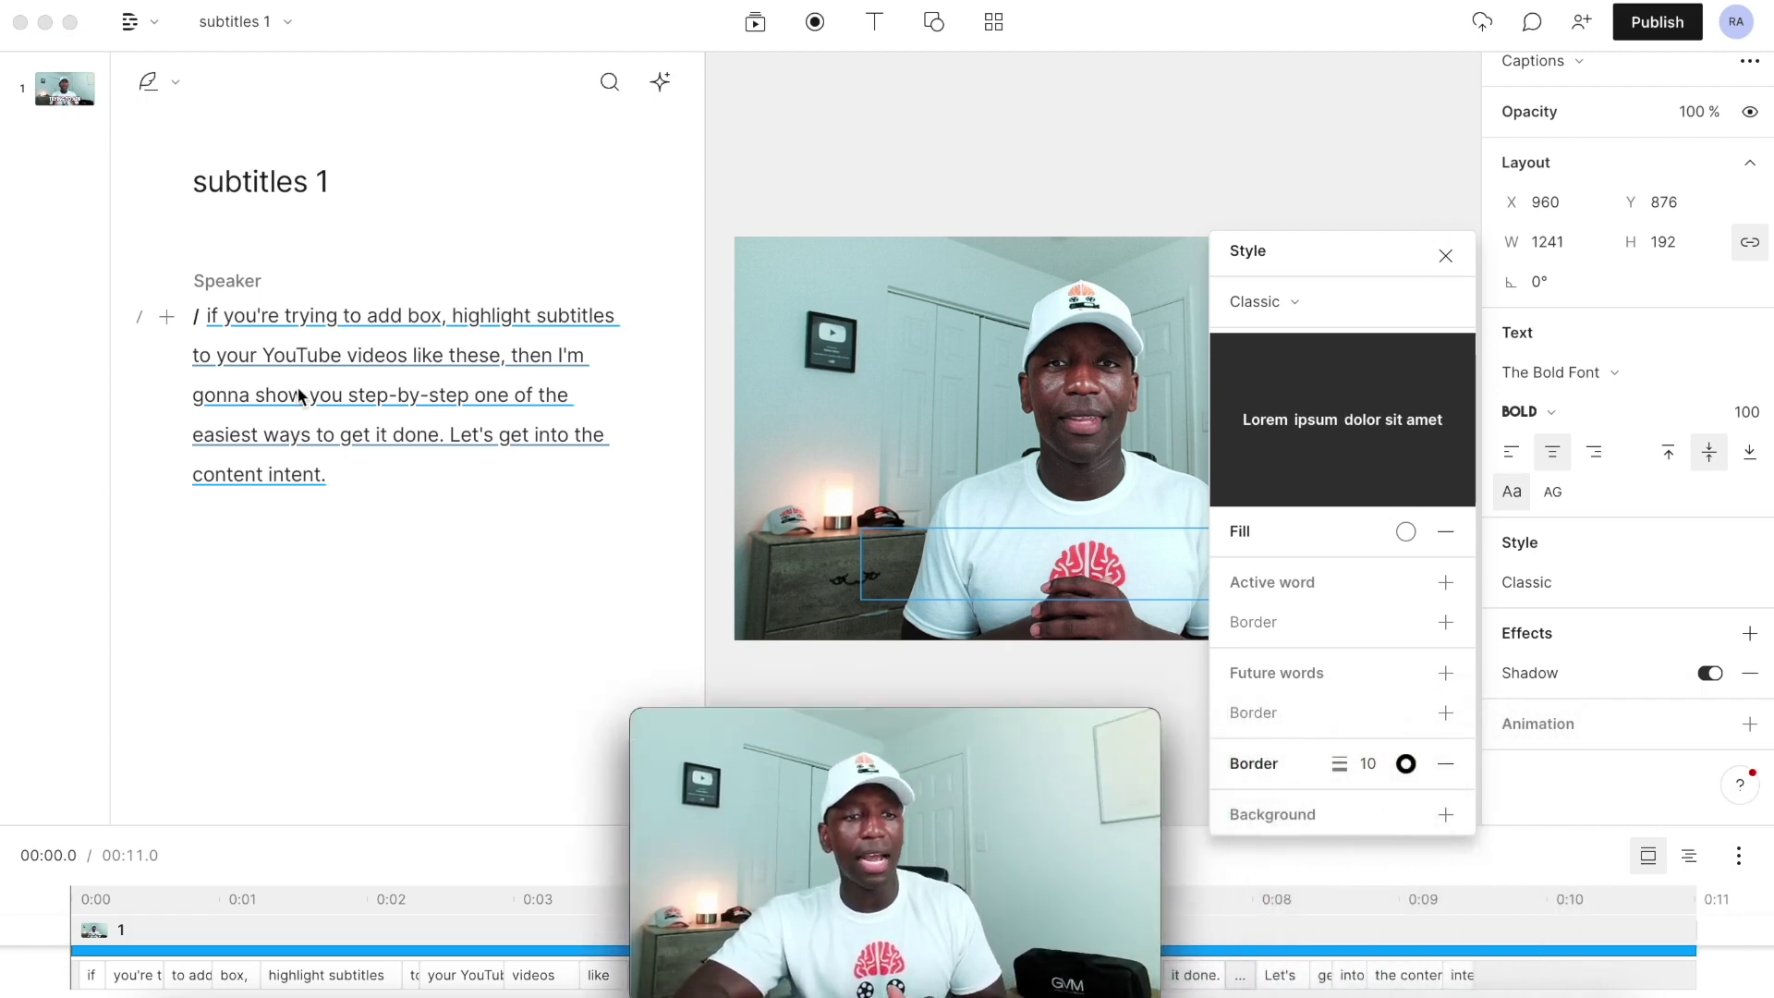
click(284, 316)
click(285, 315)
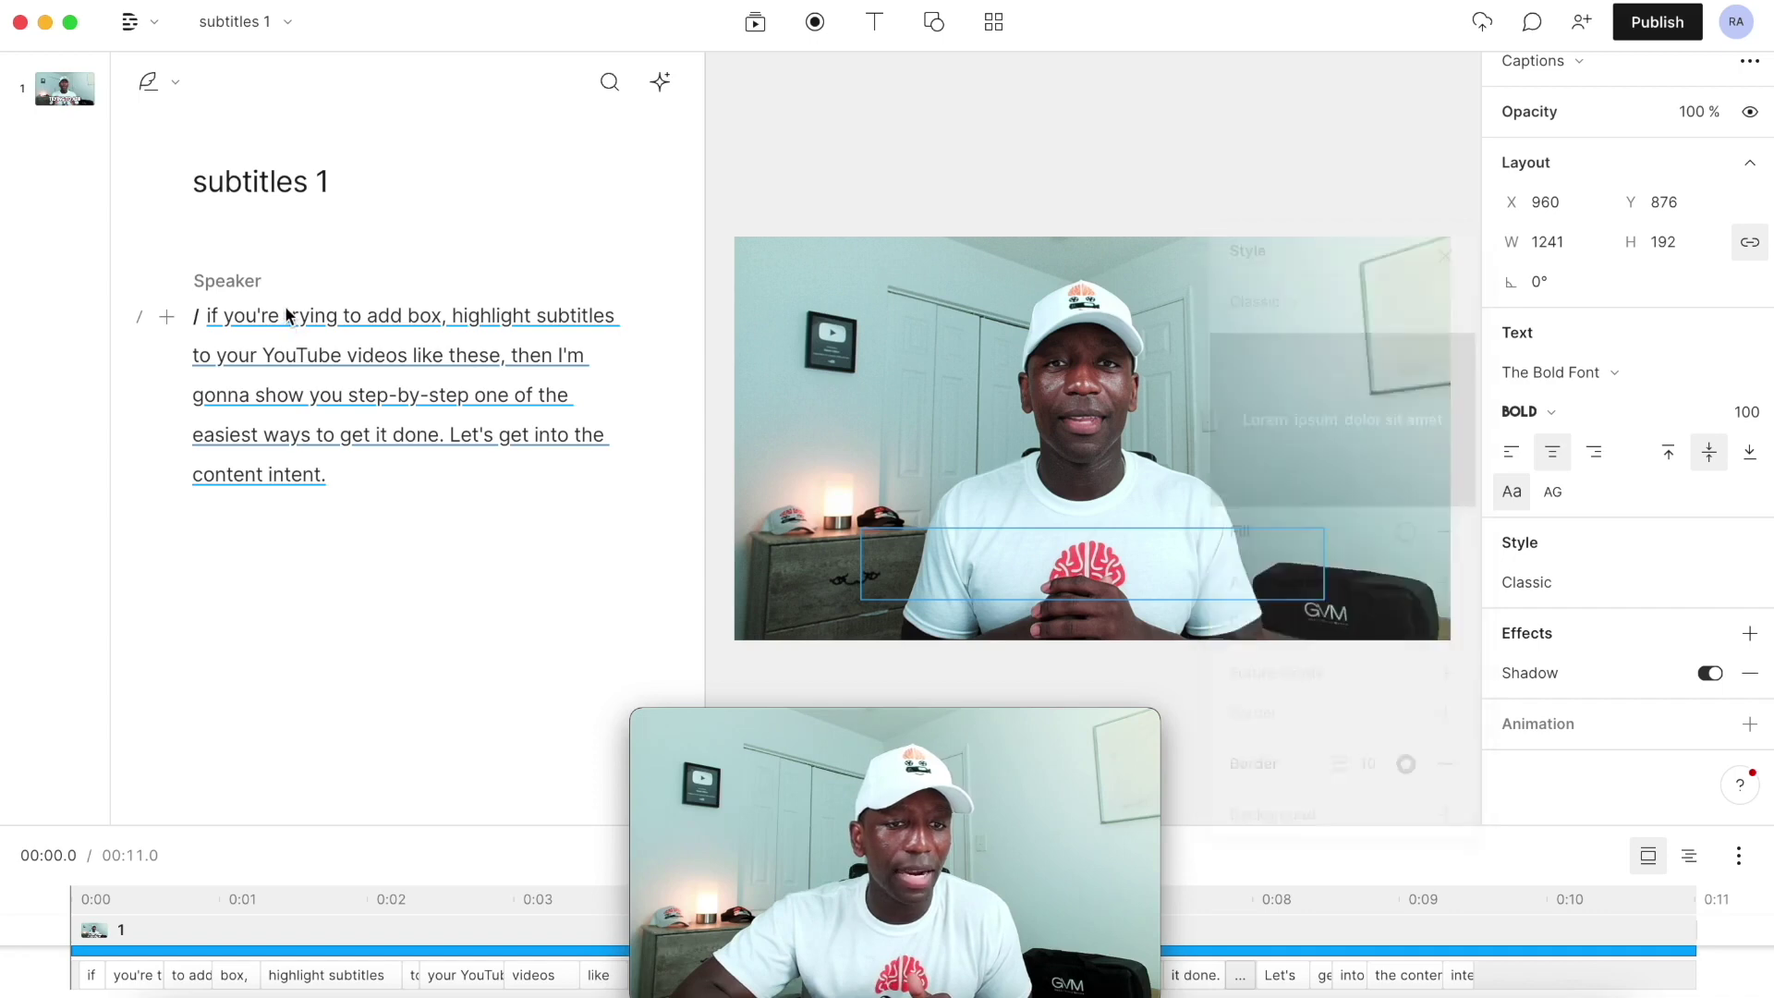
click(285, 315)
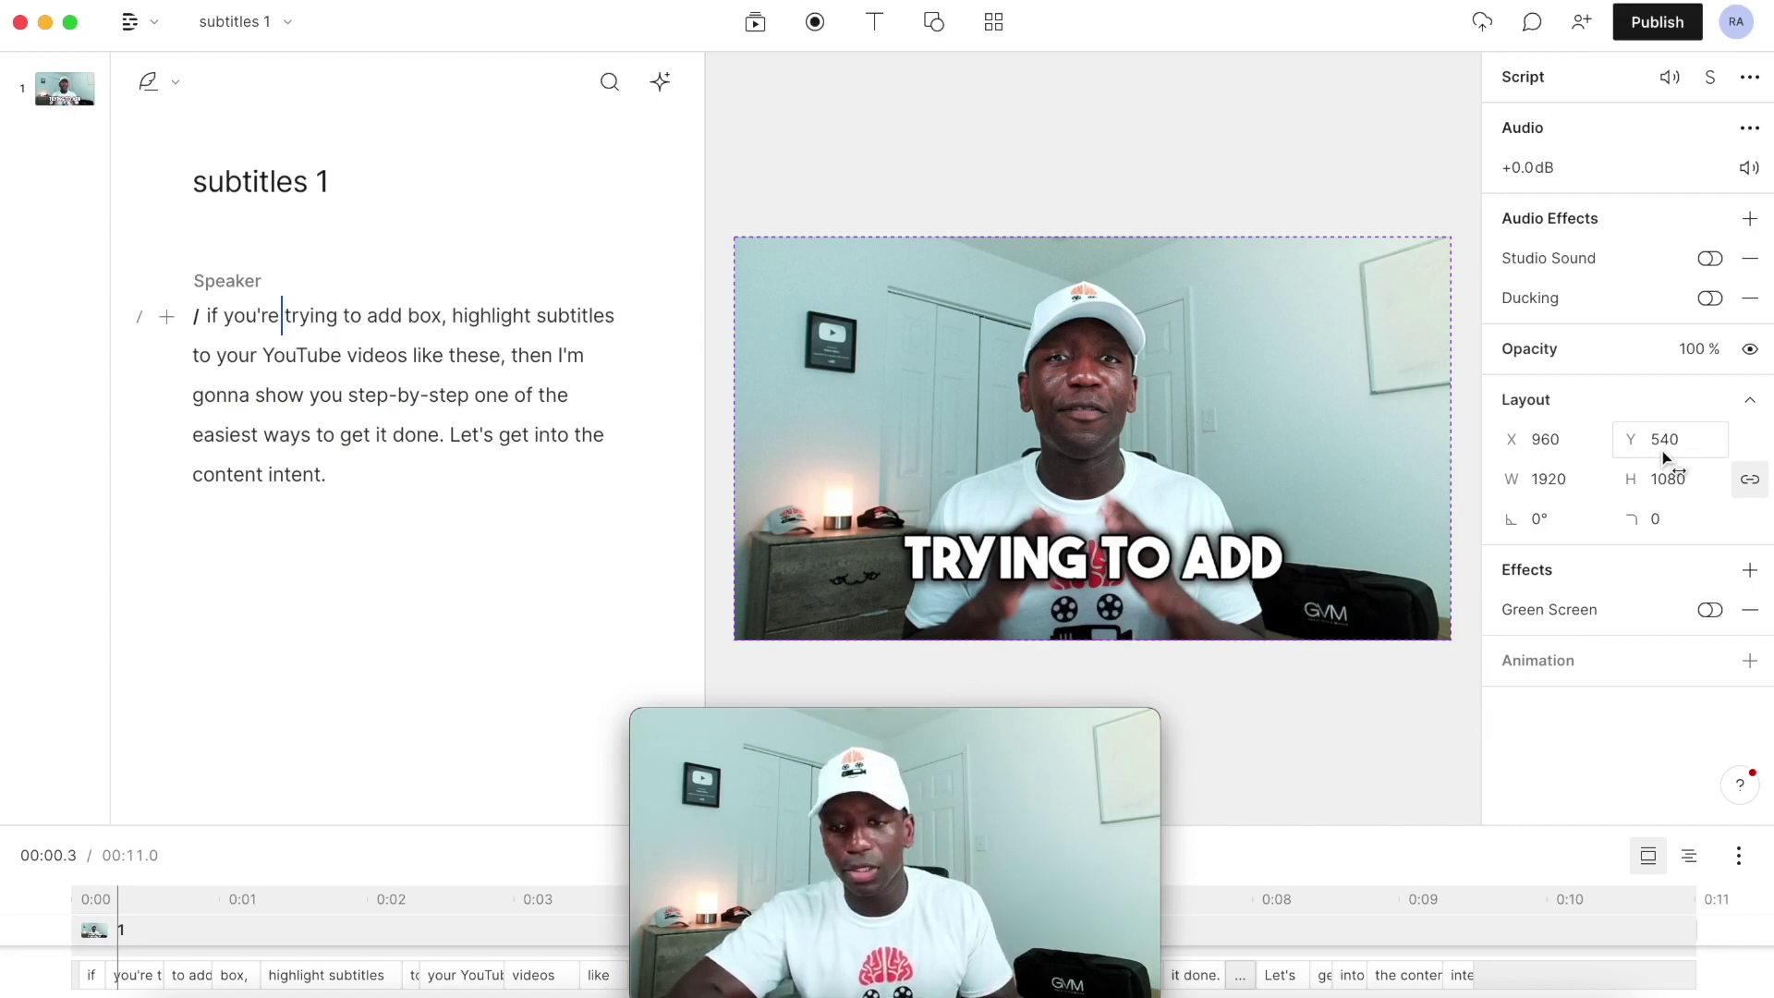
Re-add the Active word highlight so the spoken word gets an orange box.
click(1158, 547)
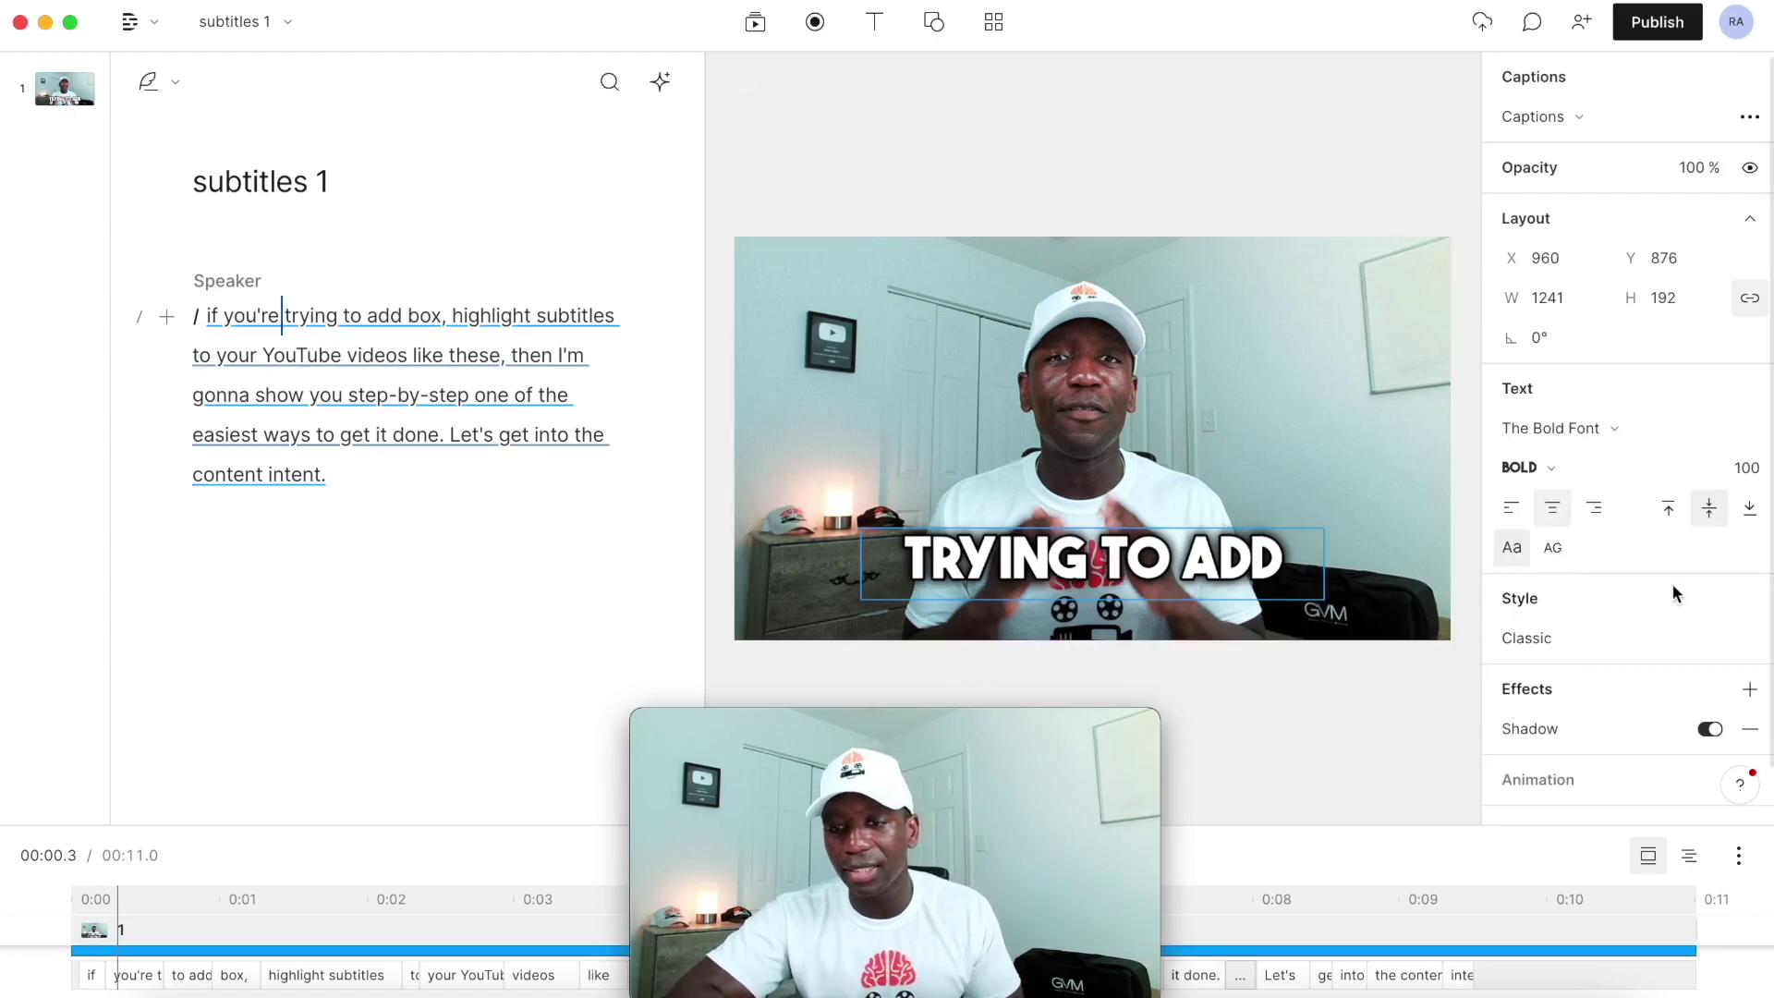
click(1538, 638)
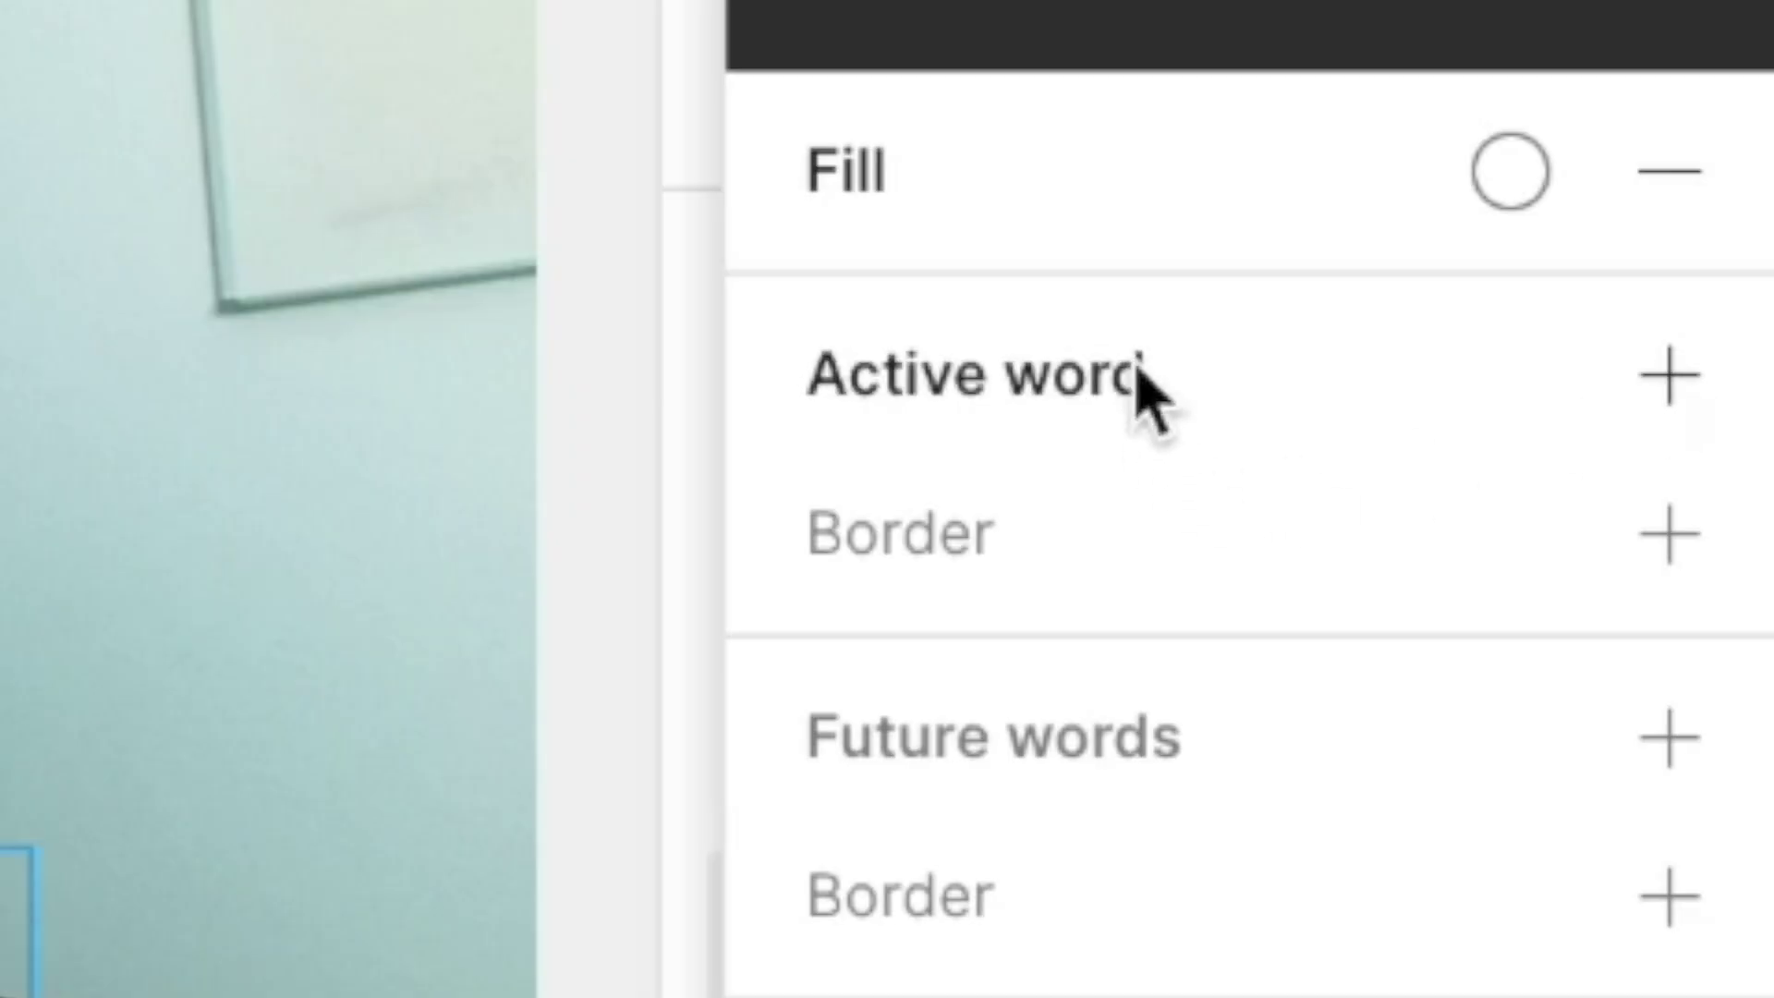
click(1669, 375)
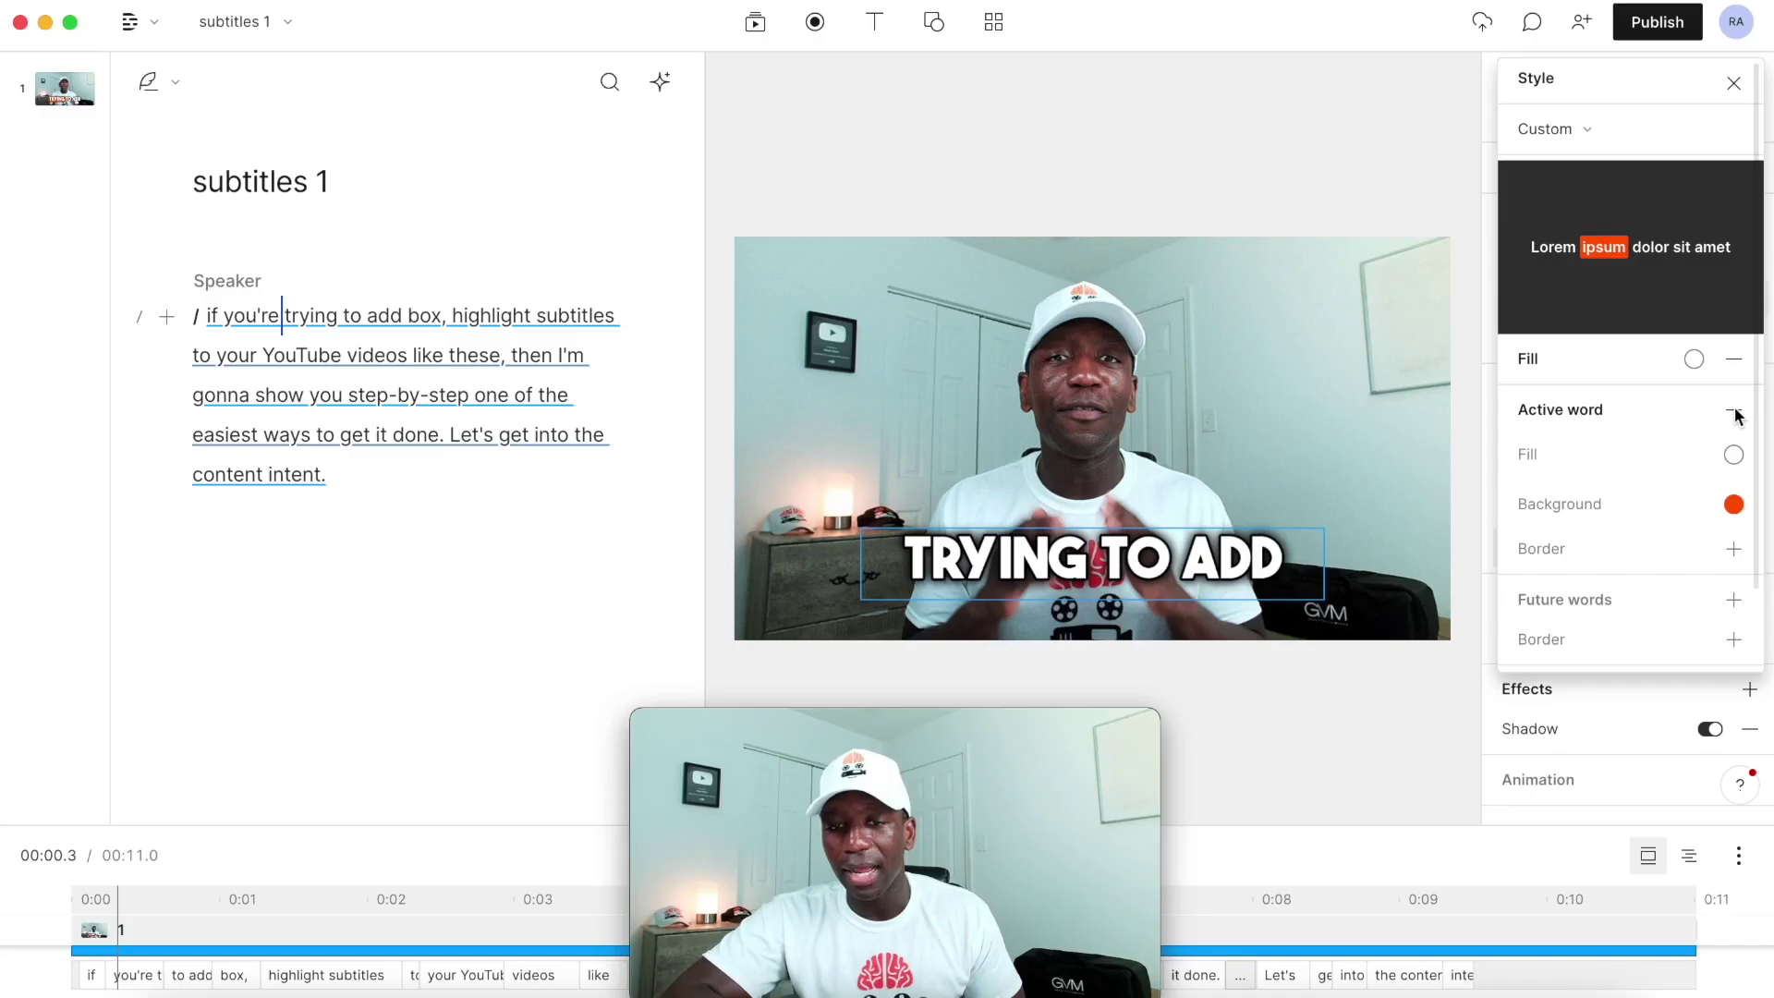
click(340, 318)
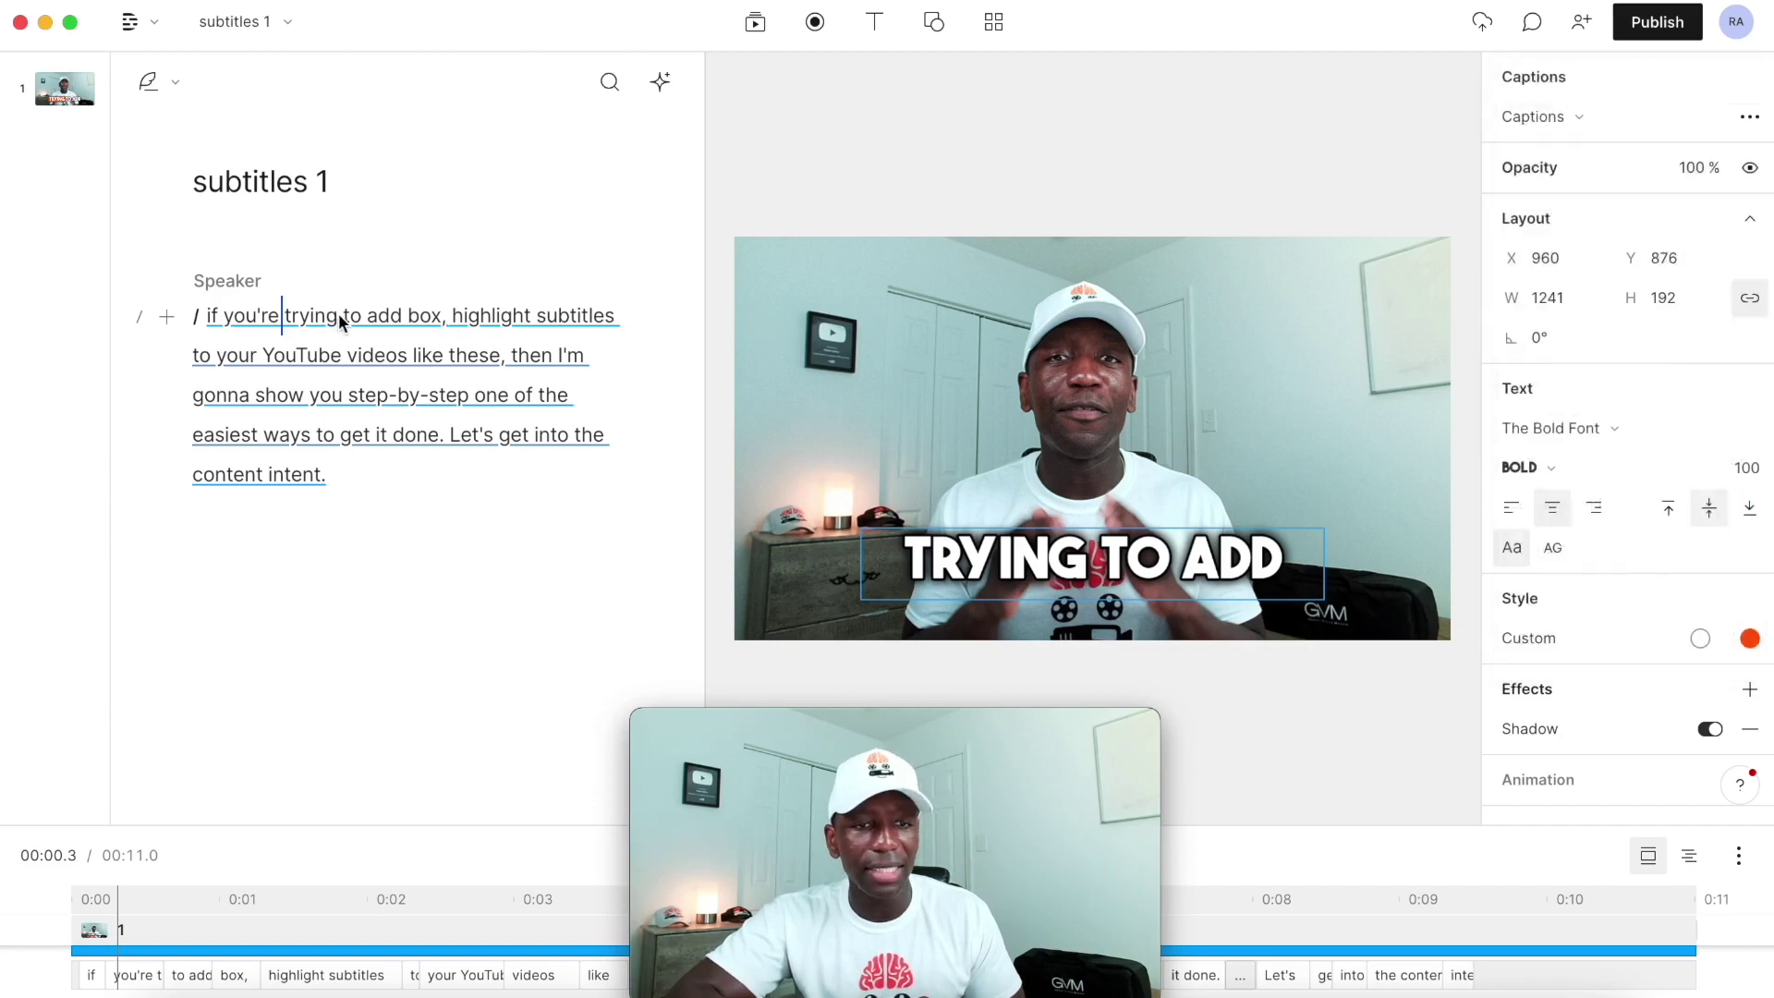
click(338, 313)
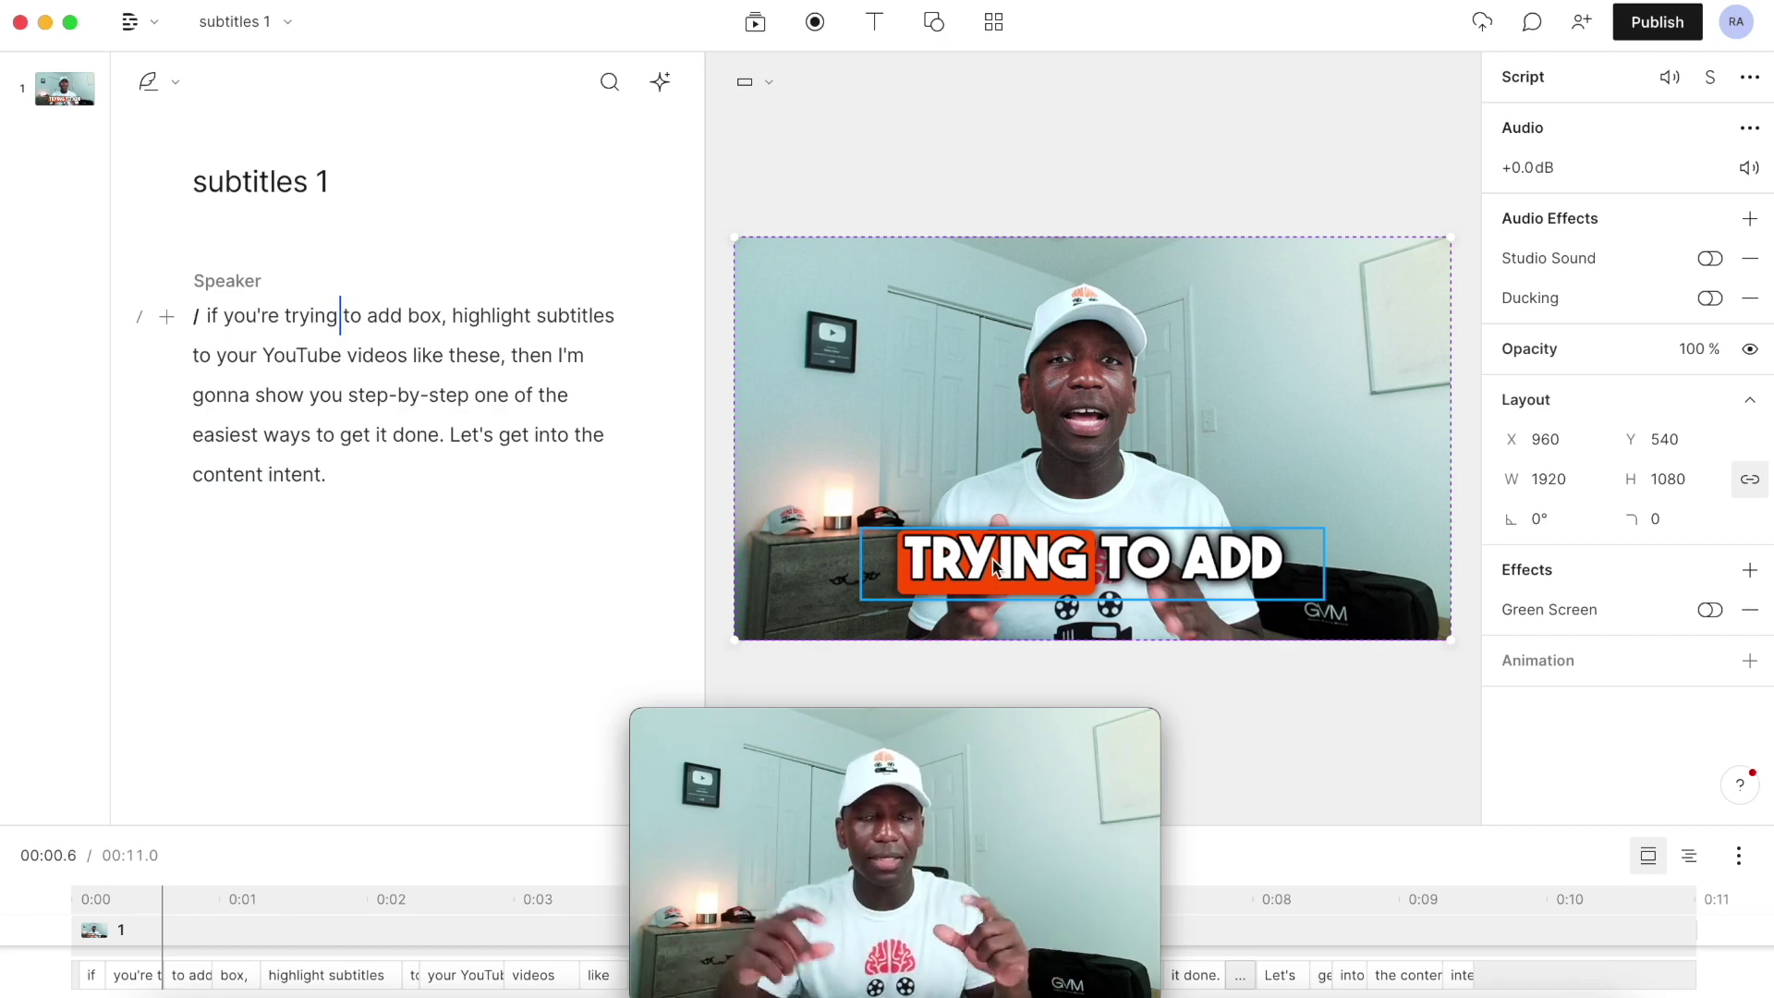
Change the active-word background colour from orange to green and delete the caption border.
click(1137, 568)
click(1538, 641)
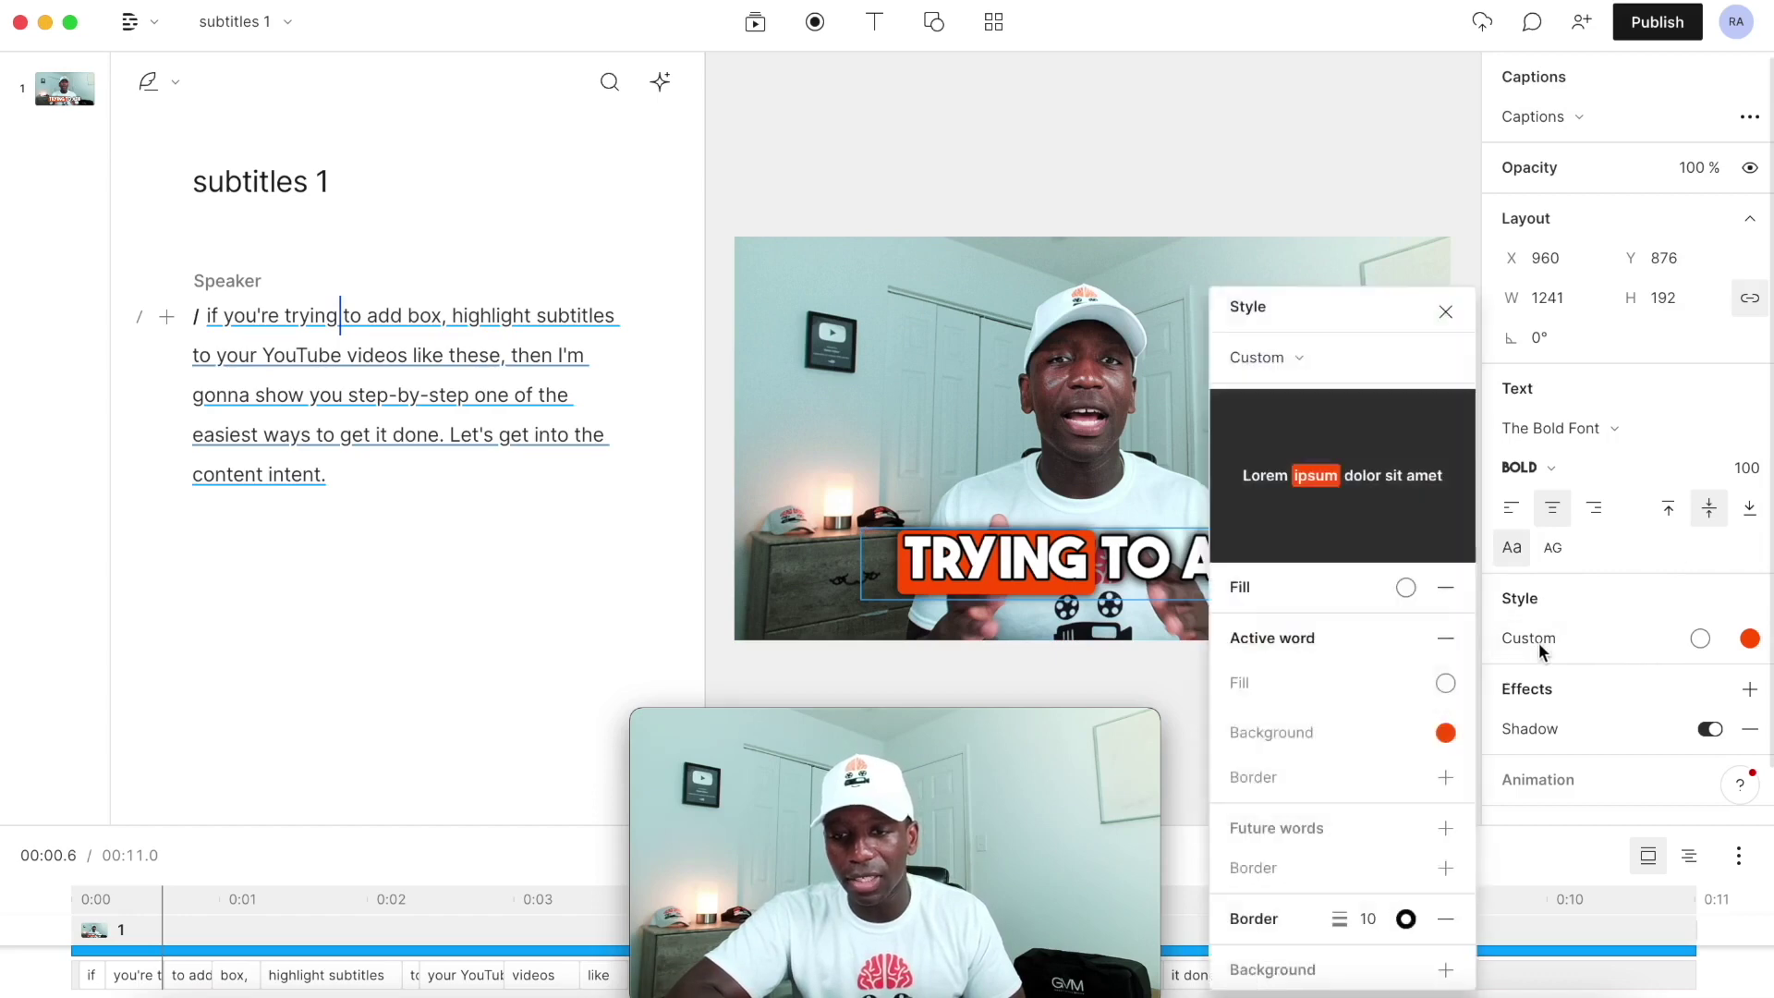
click(1447, 734)
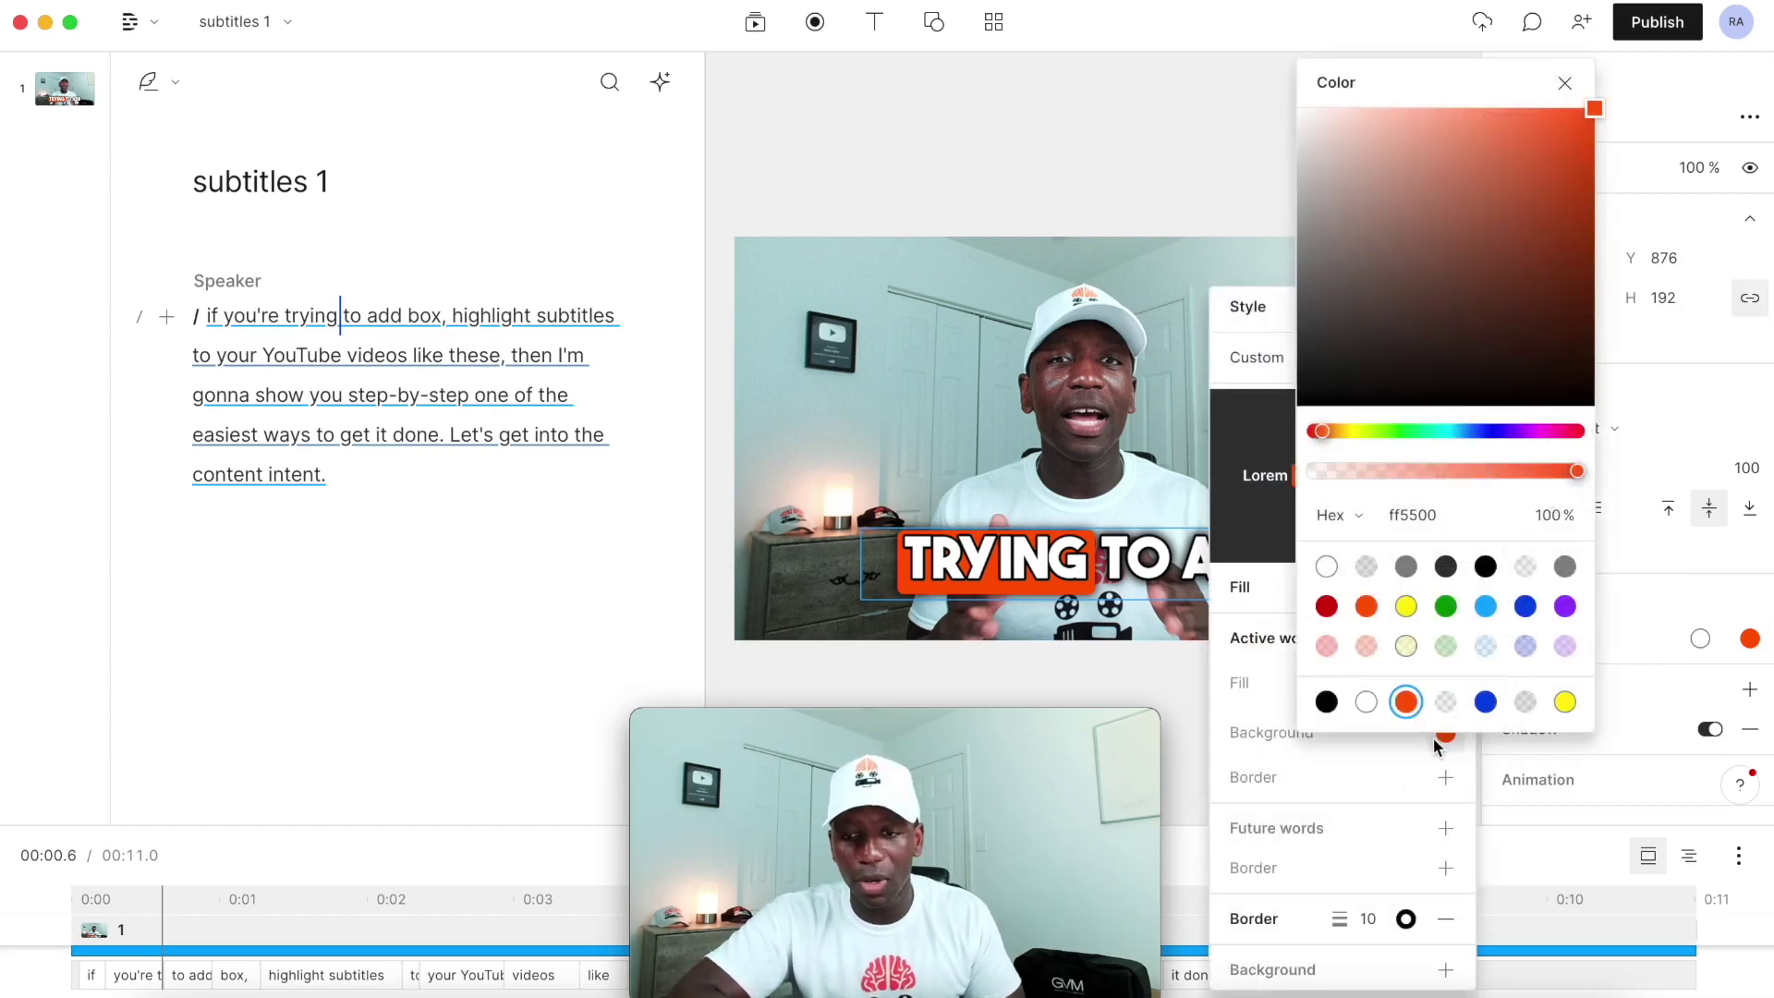
click(1525, 606)
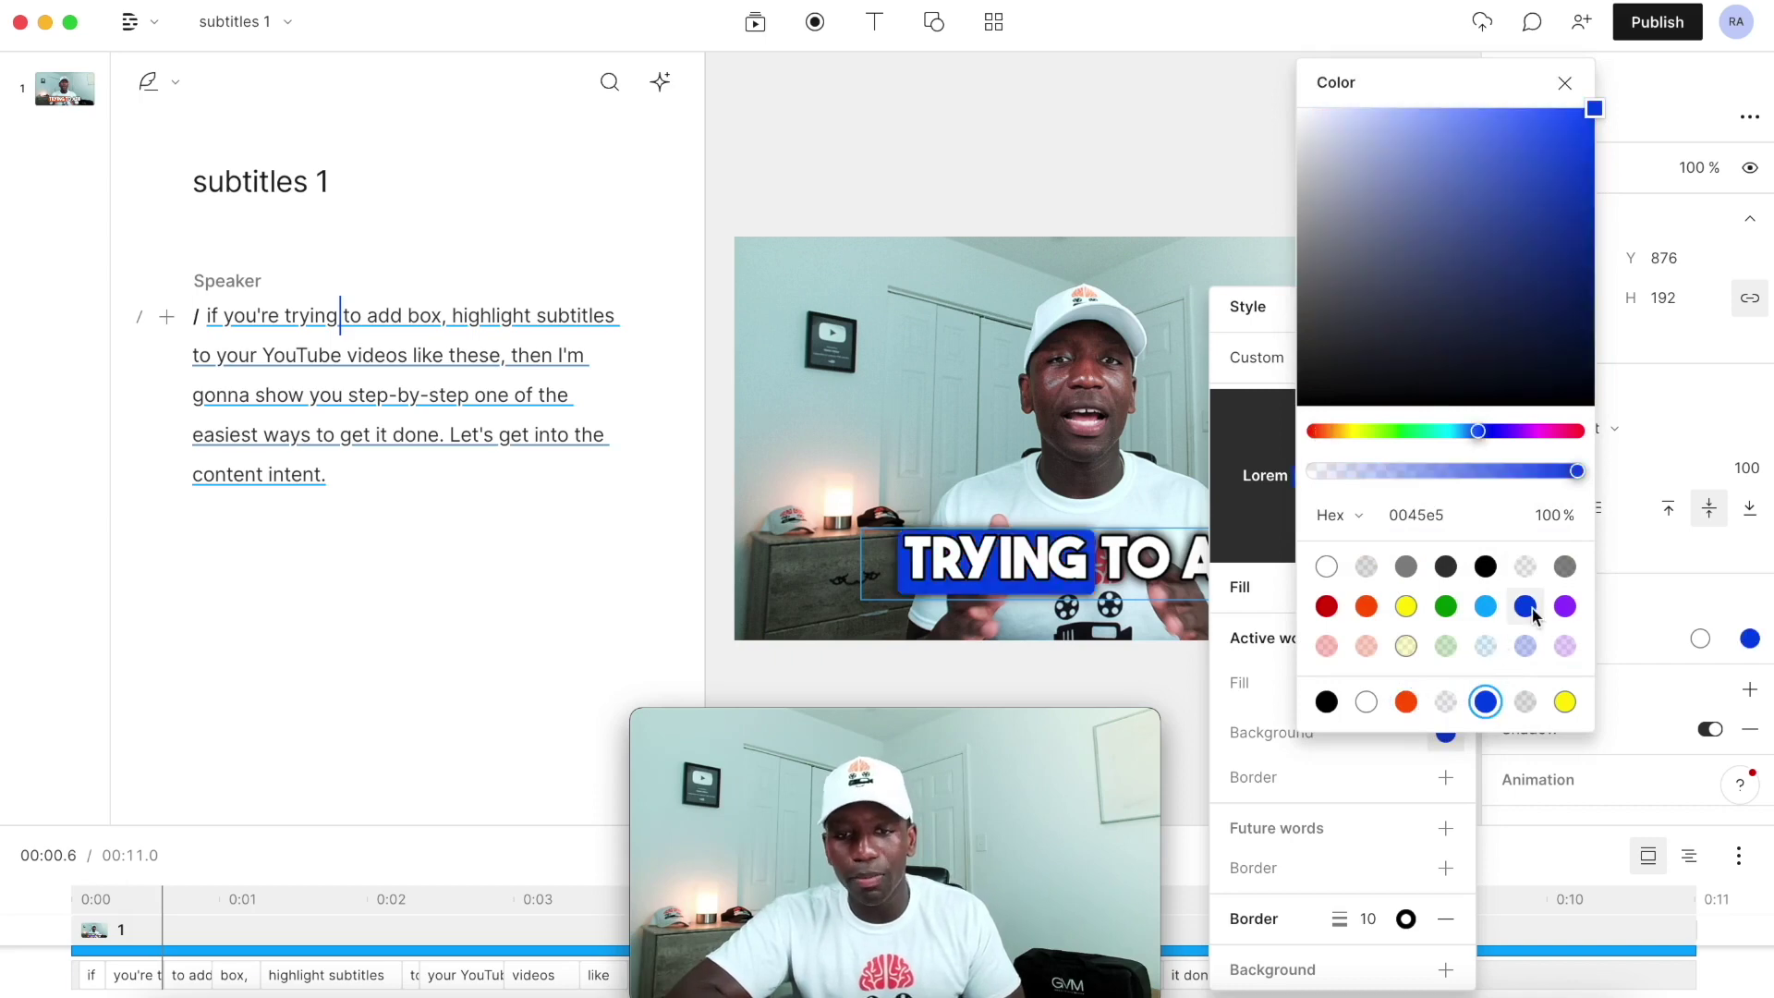
click(1446, 607)
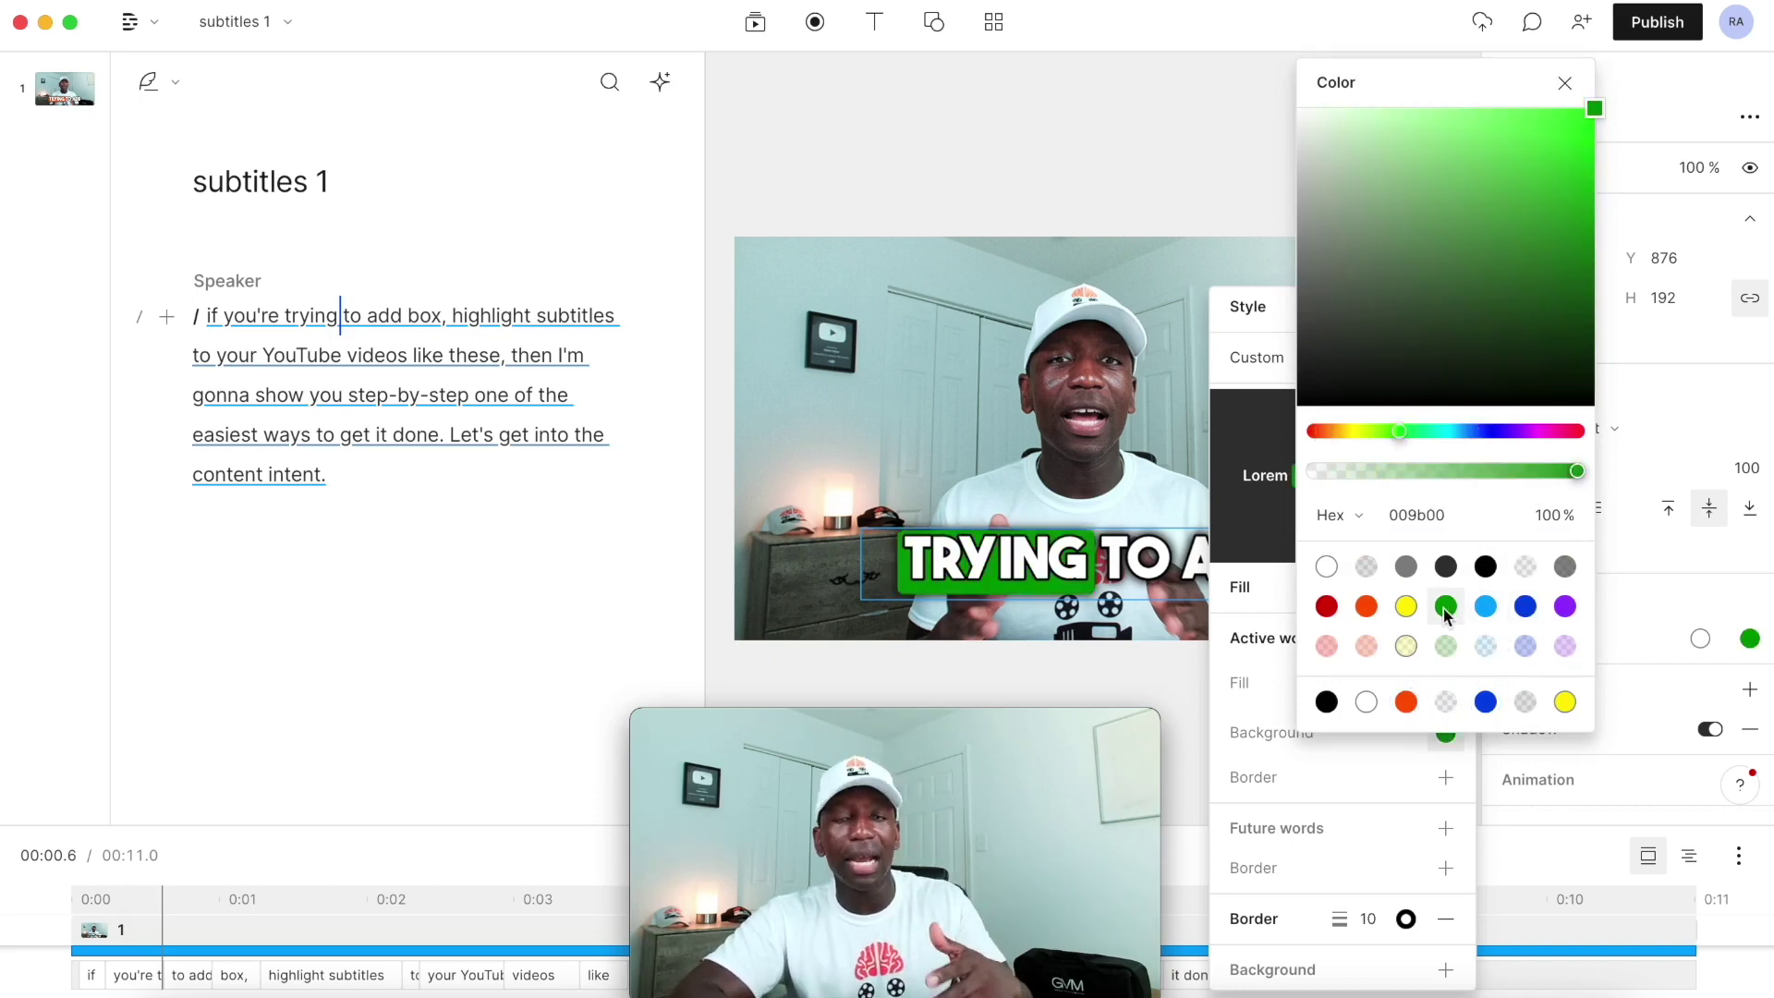
click(1565, 82)
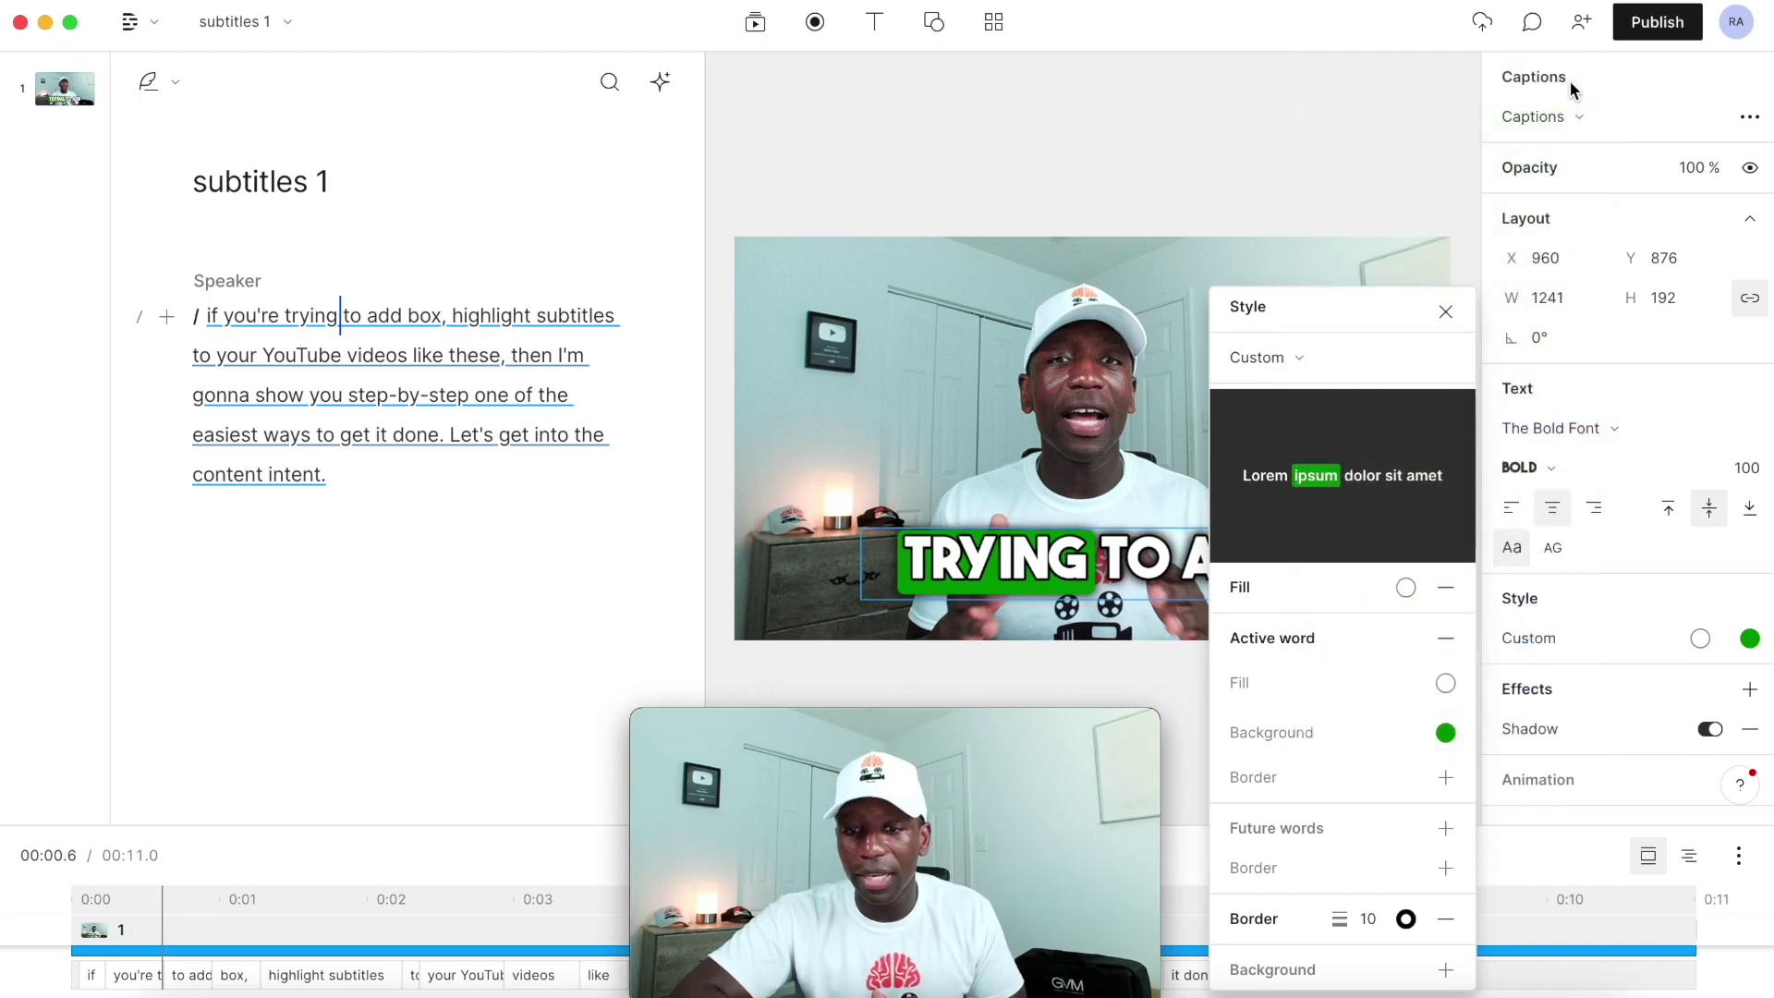
click(1446, 920)
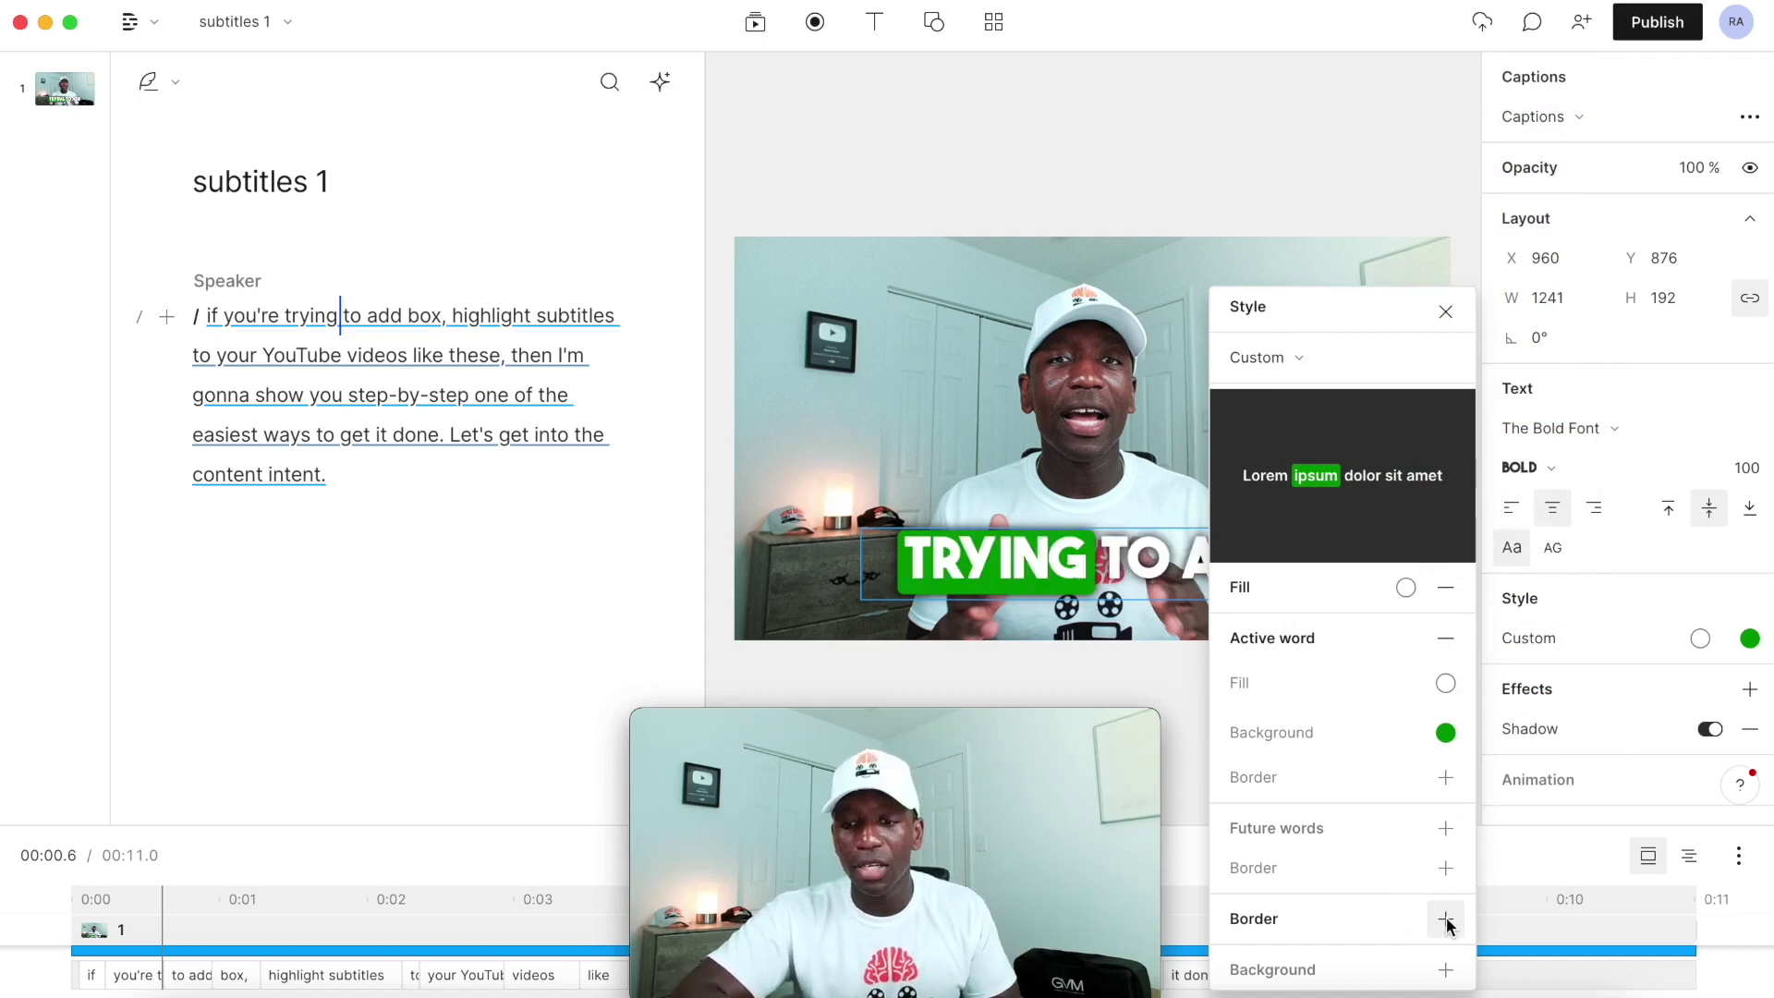
Re-add the caption border at width 10, after trying 15 and 20, and add a black background.
click(1446, 920)
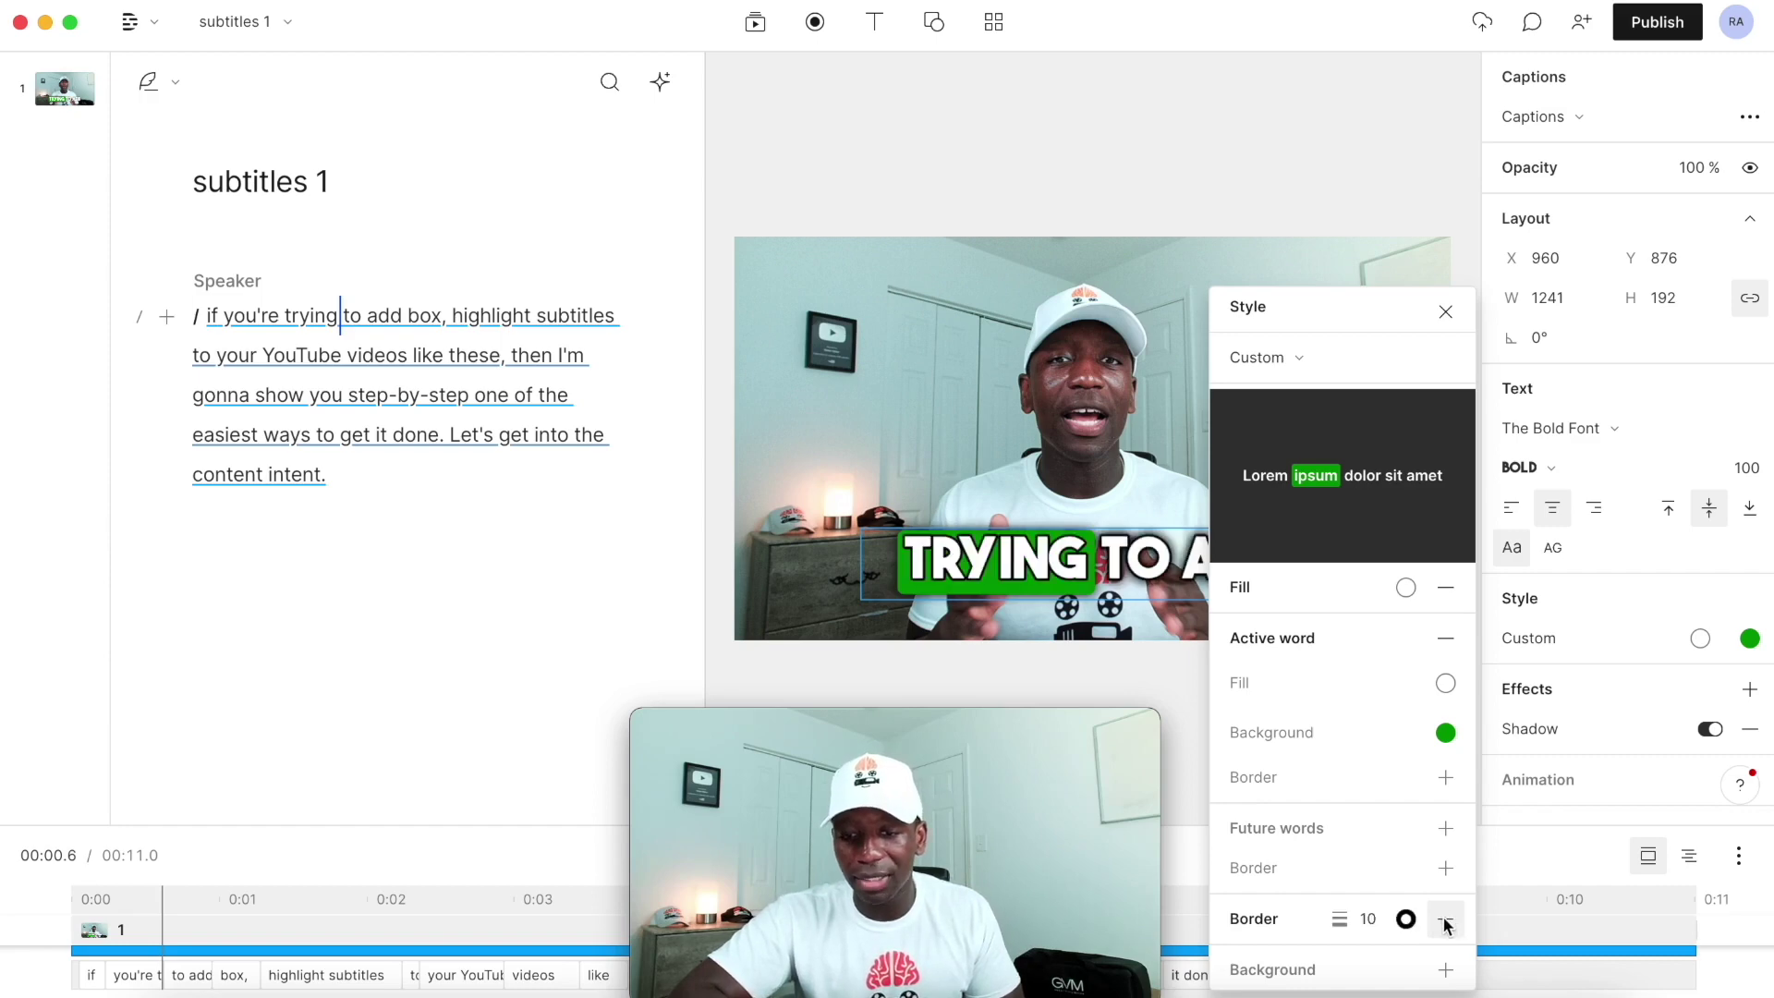
click(1368, 918)
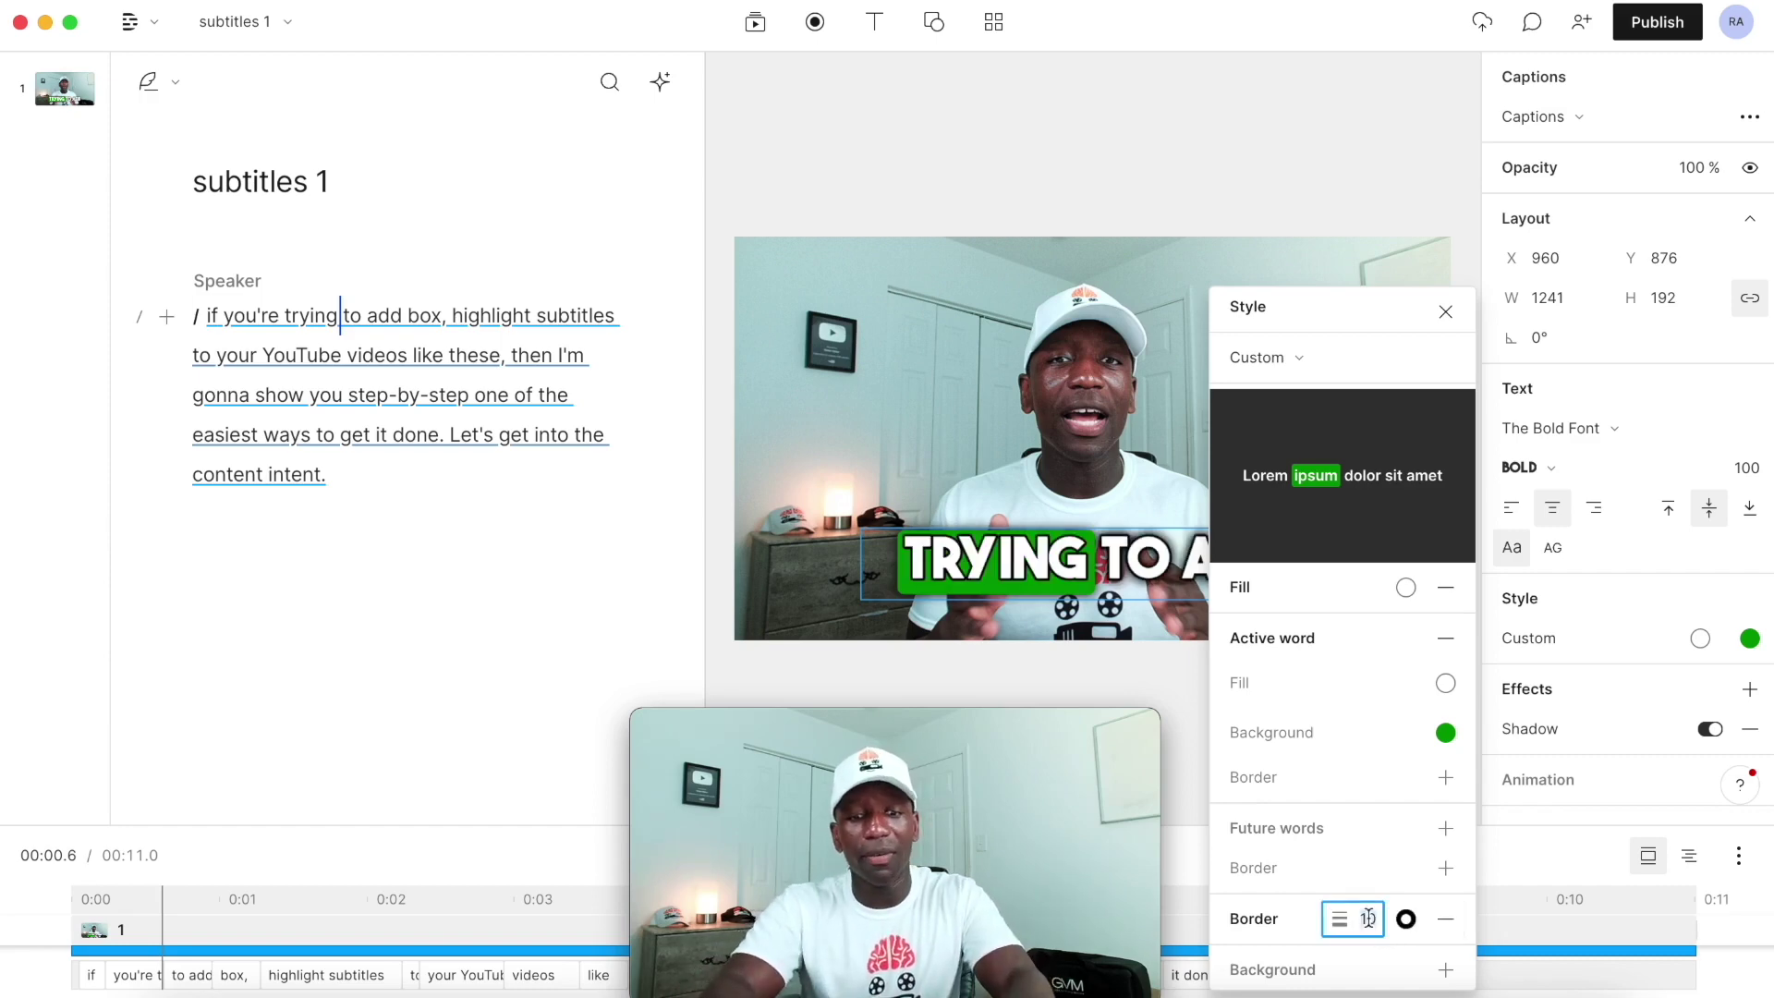
key(BackSpace)
text(5)
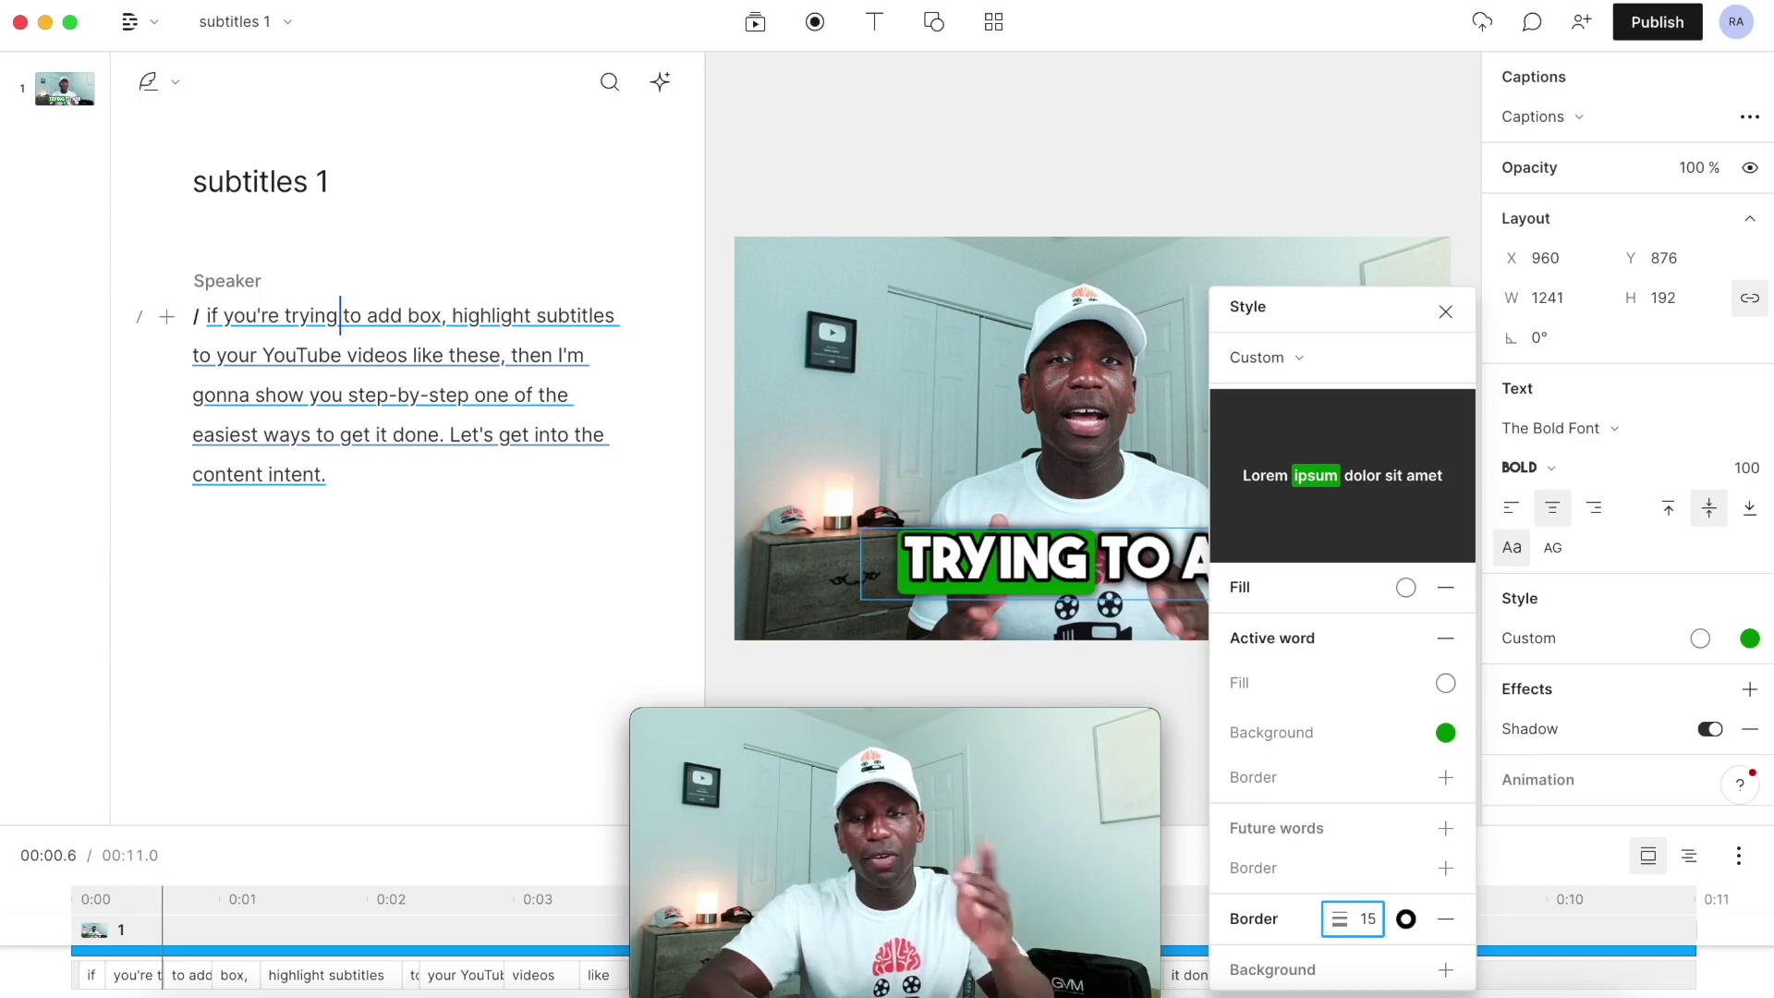
key(BackSpace)
key(BackSpace)
text(20)
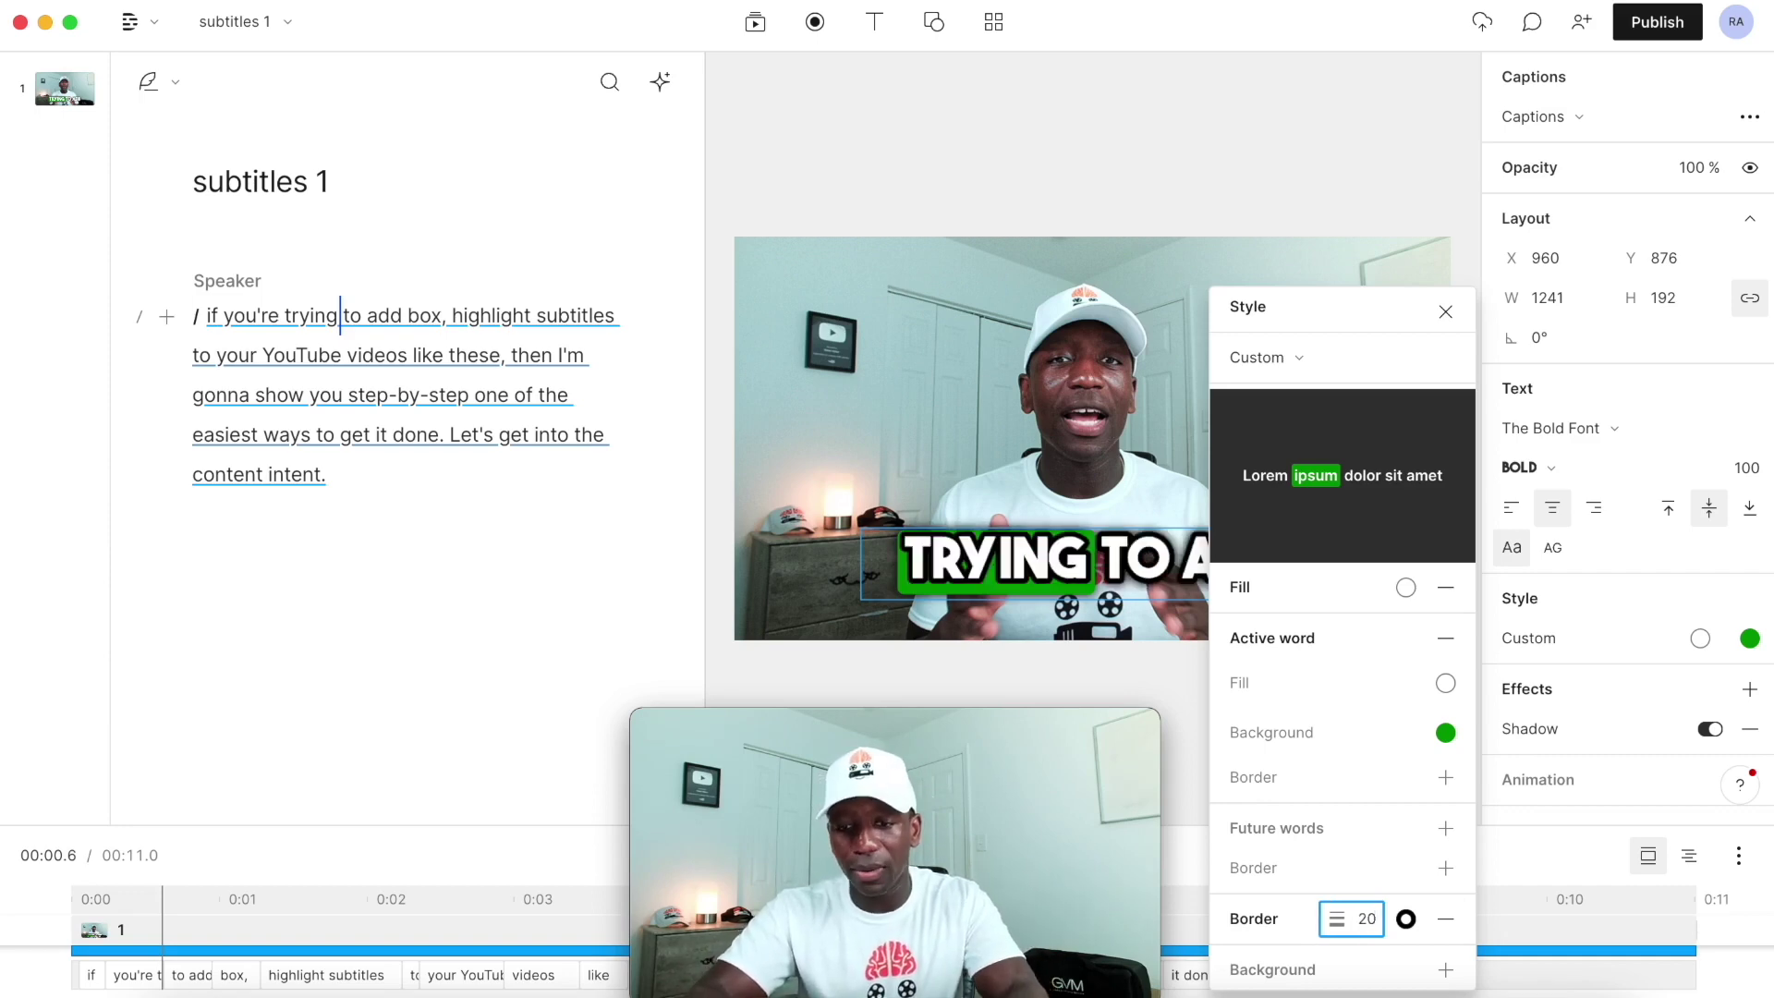
key(BackSpace)
key(BackSpace)
text(10)
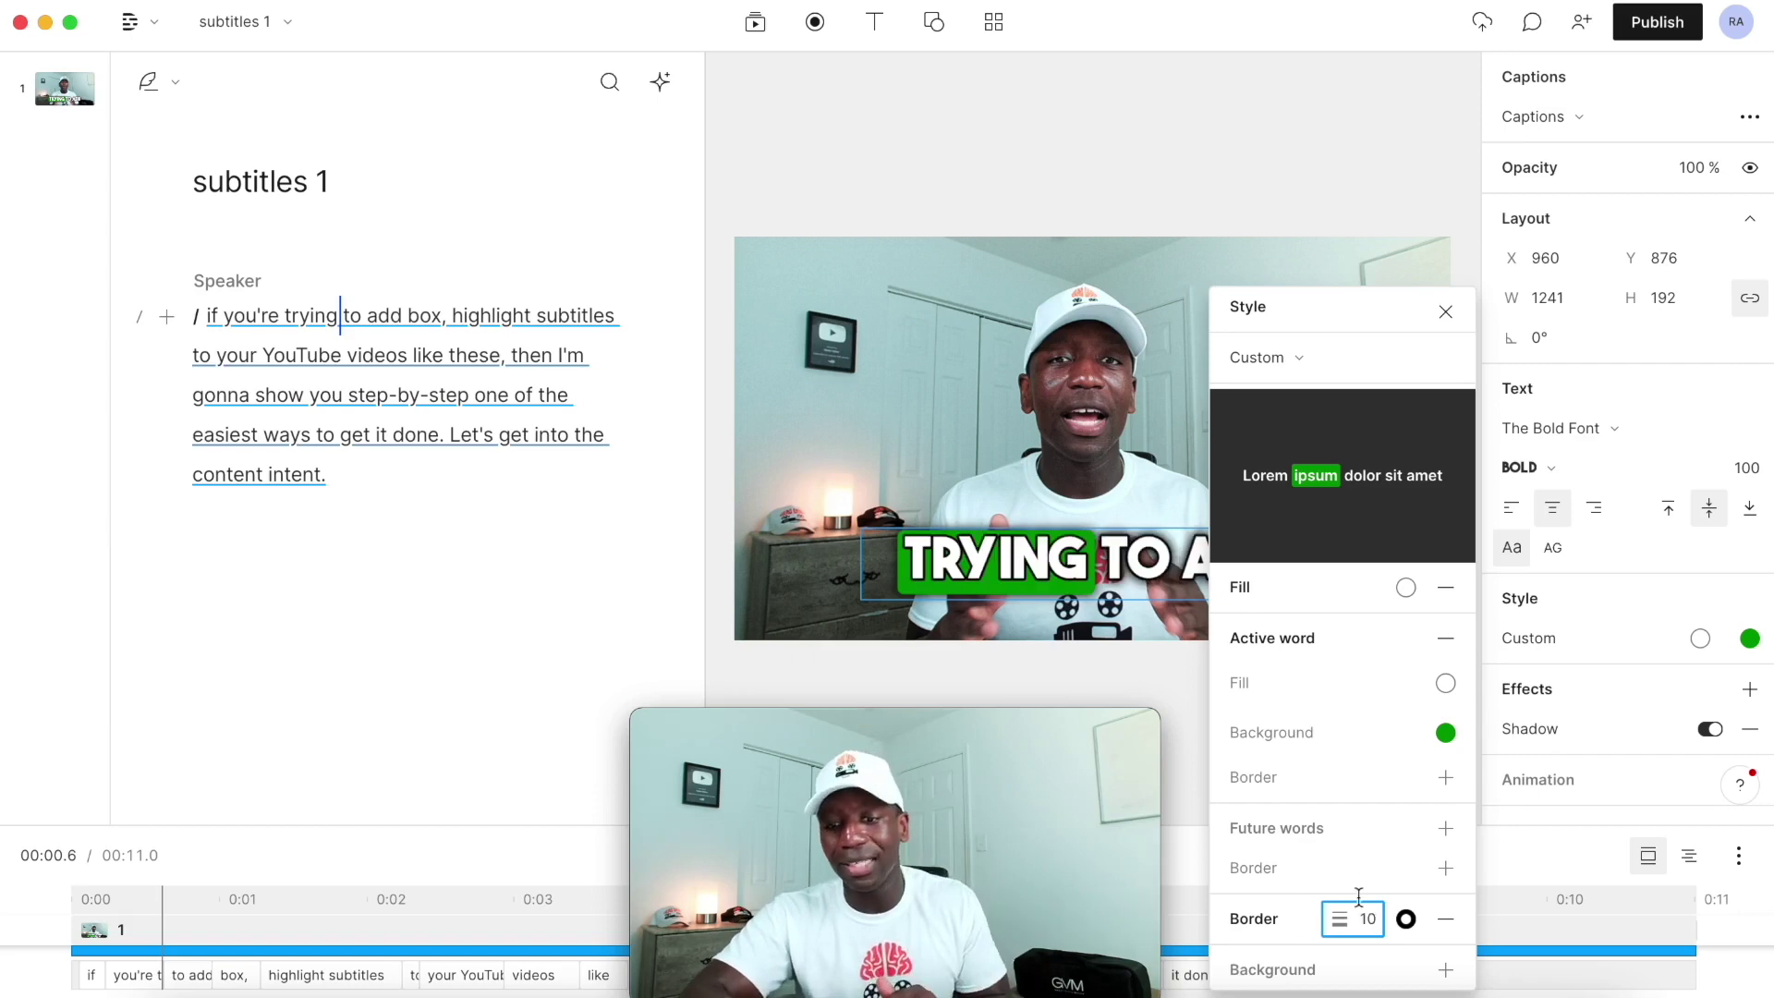
click(1446, 970)
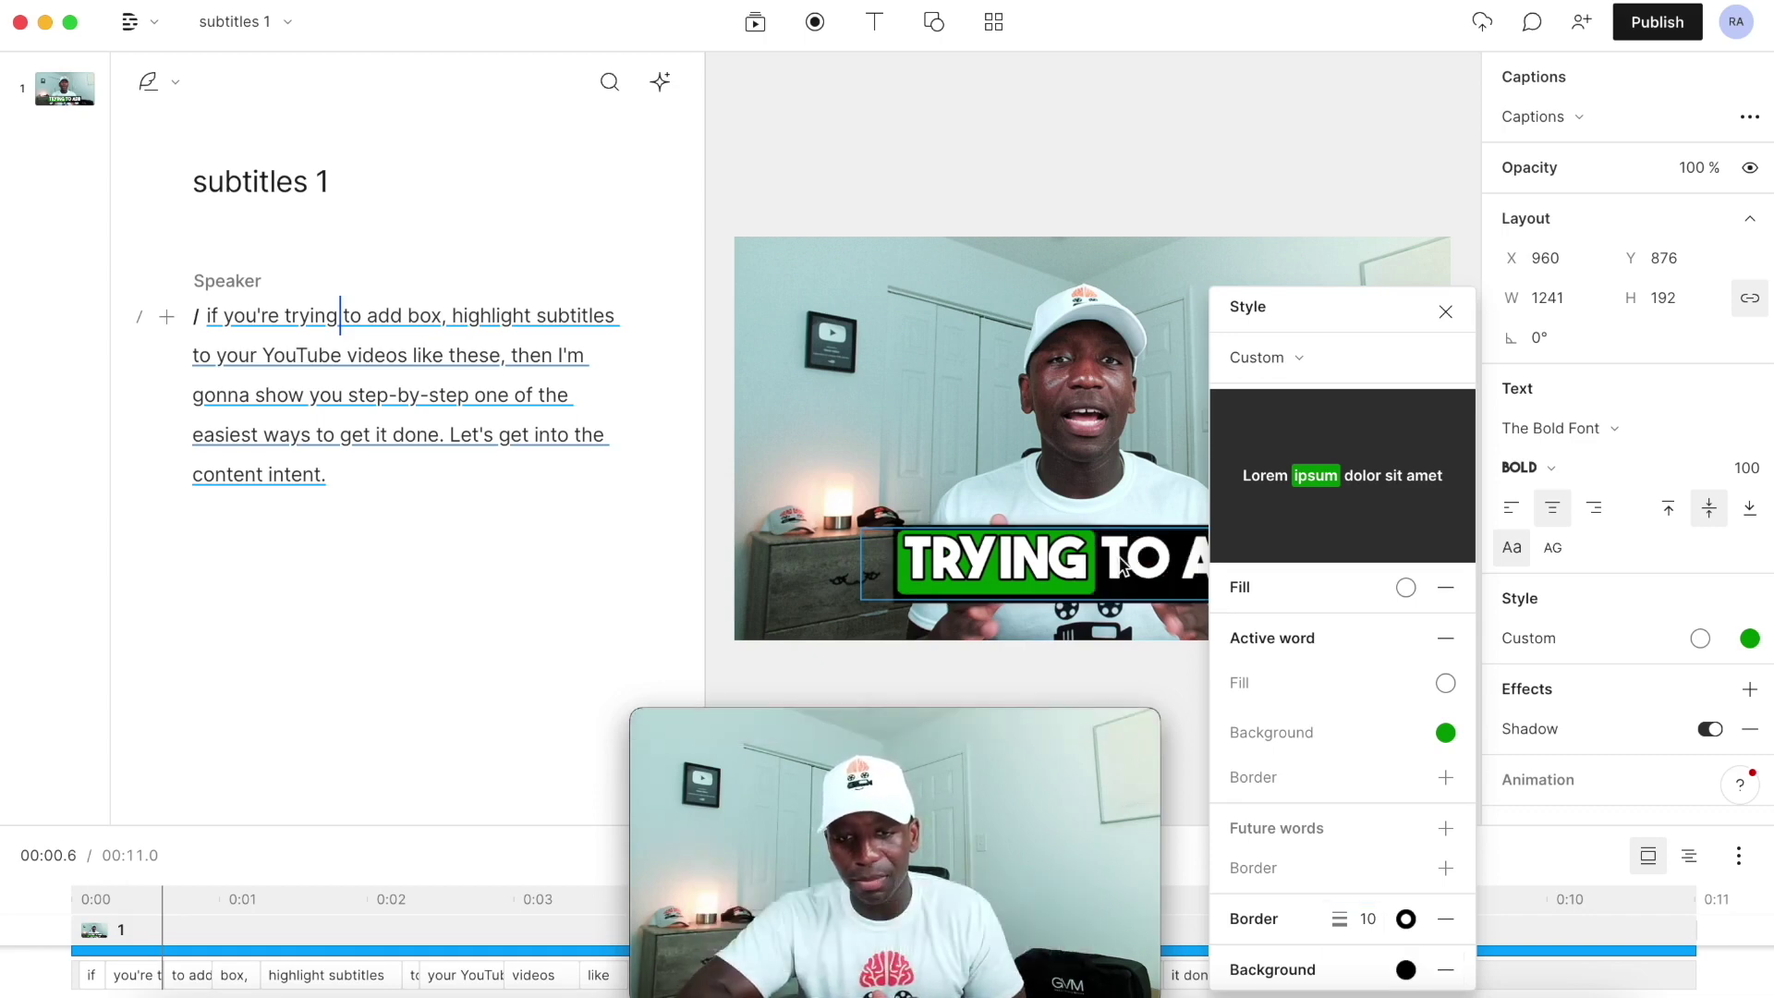
After trying green and blue, delete the caption background so only the green active-word box remains.
click(1406, 970)
click(1406, 819)
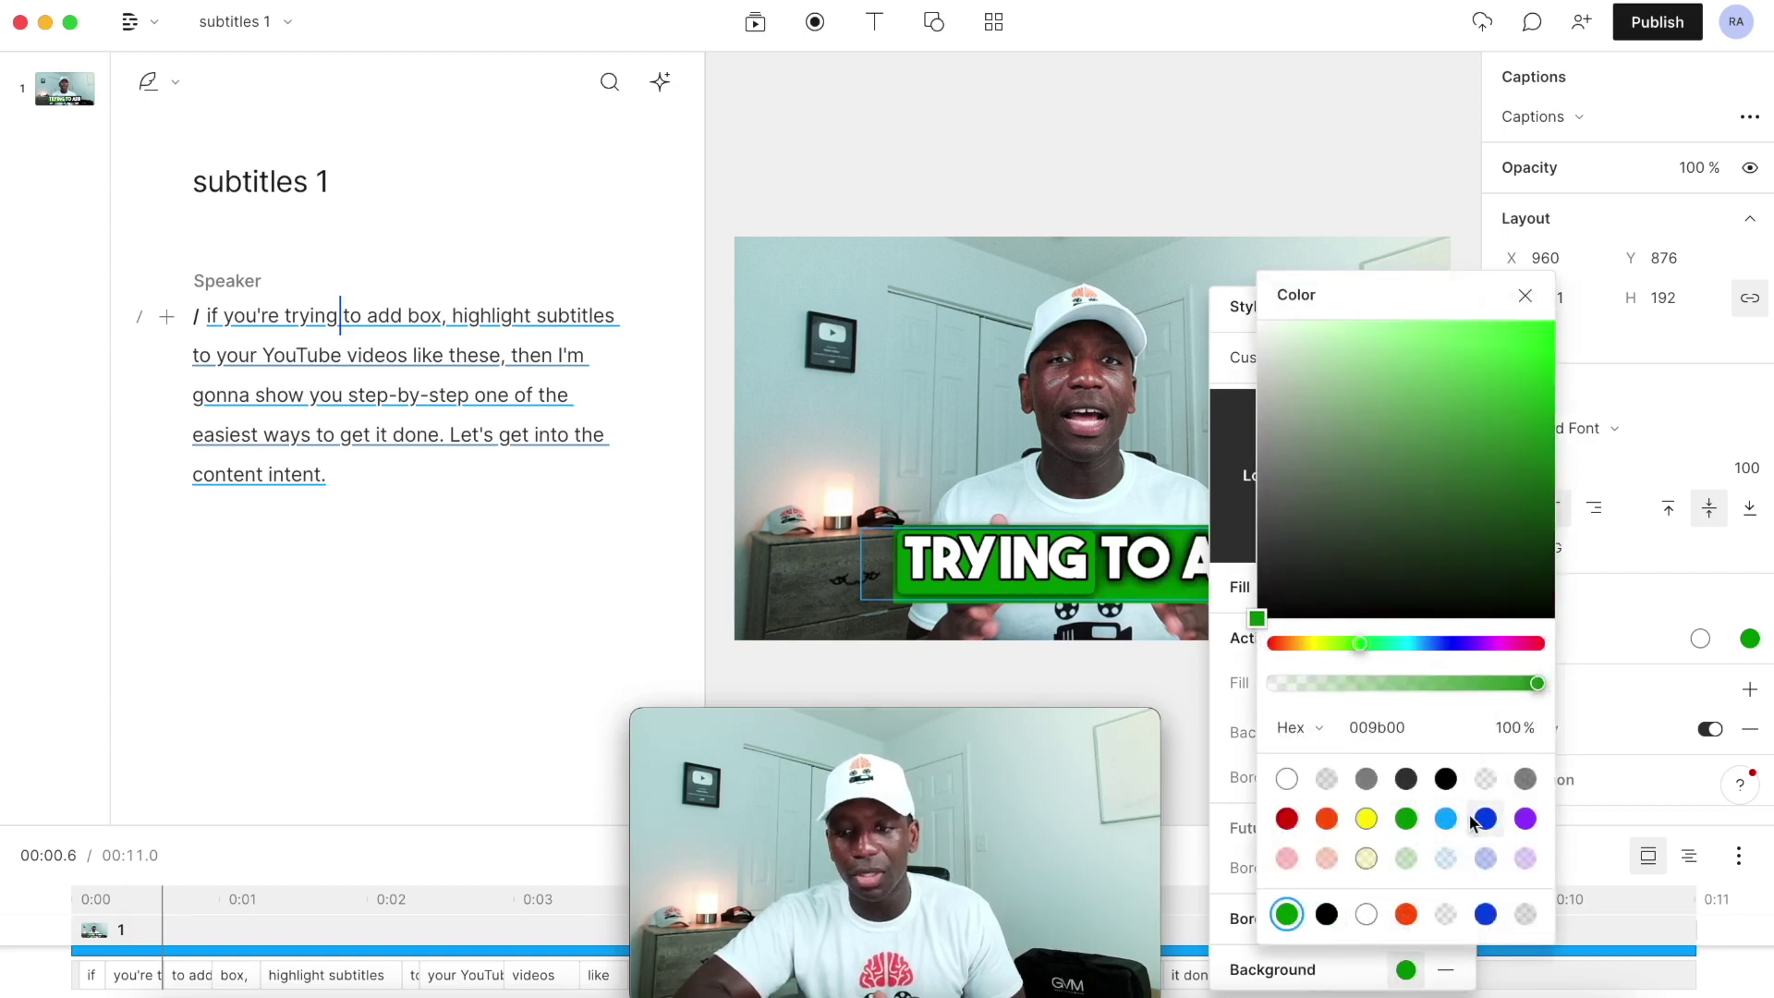
click(1483, 819)
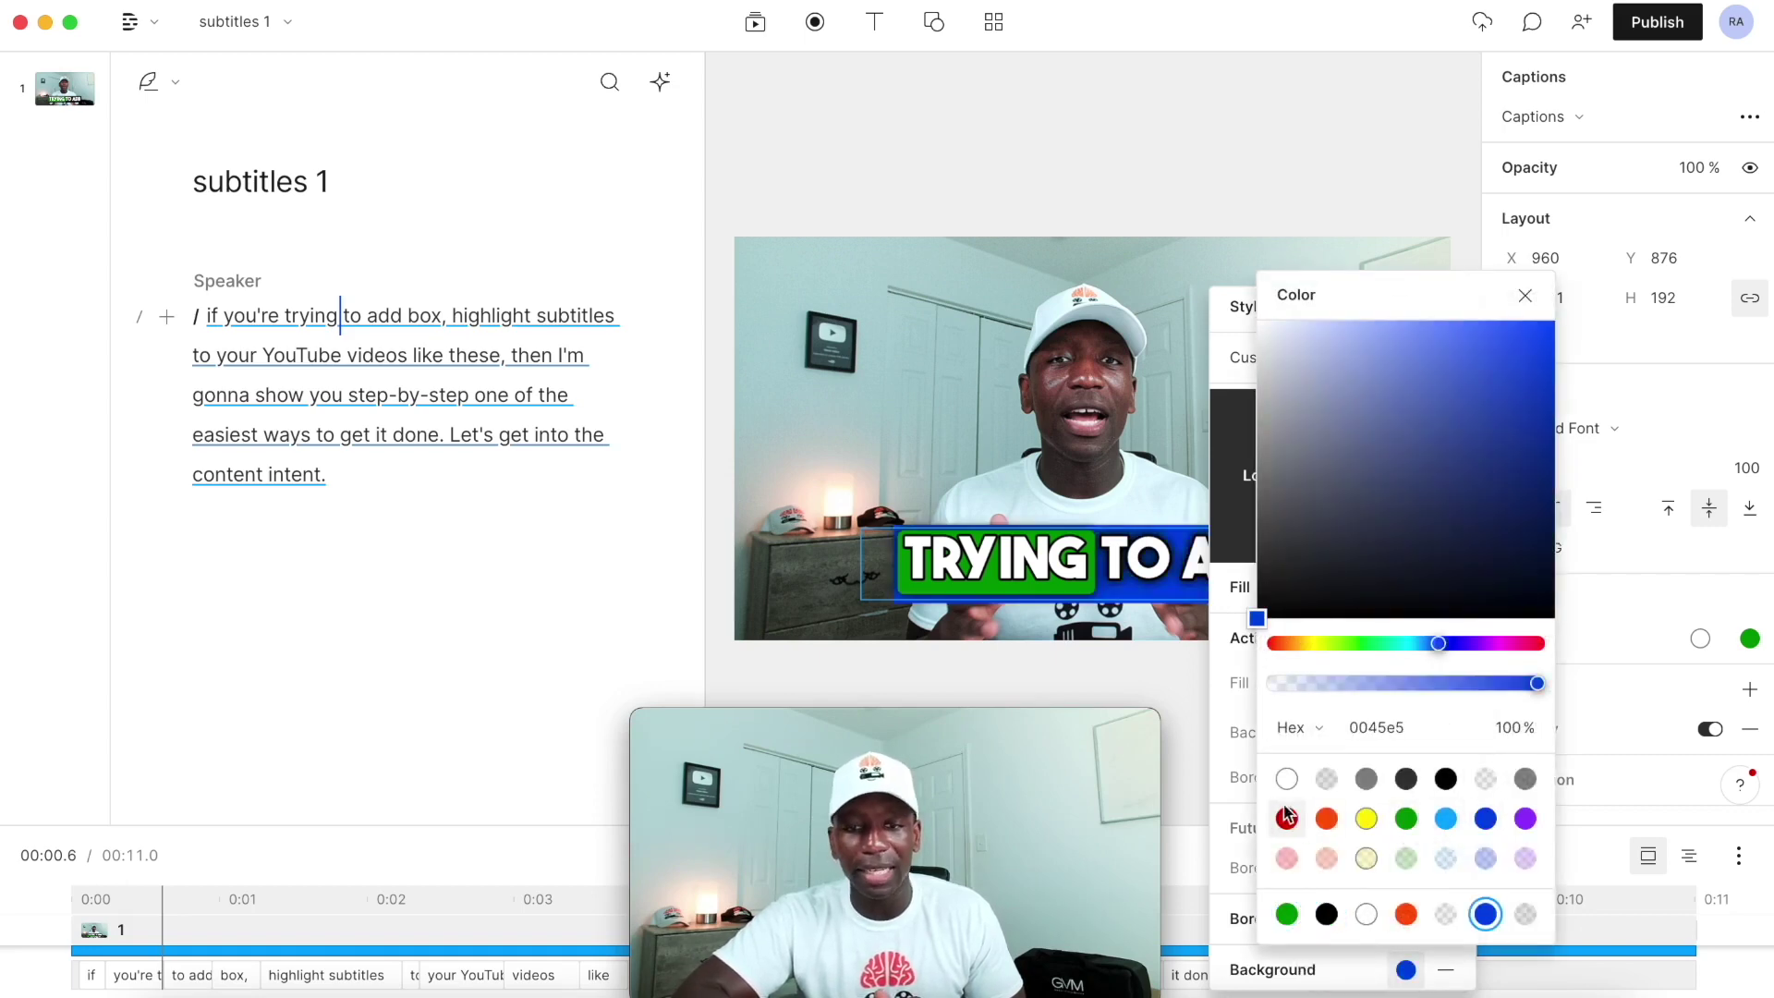
click(1526, 297)
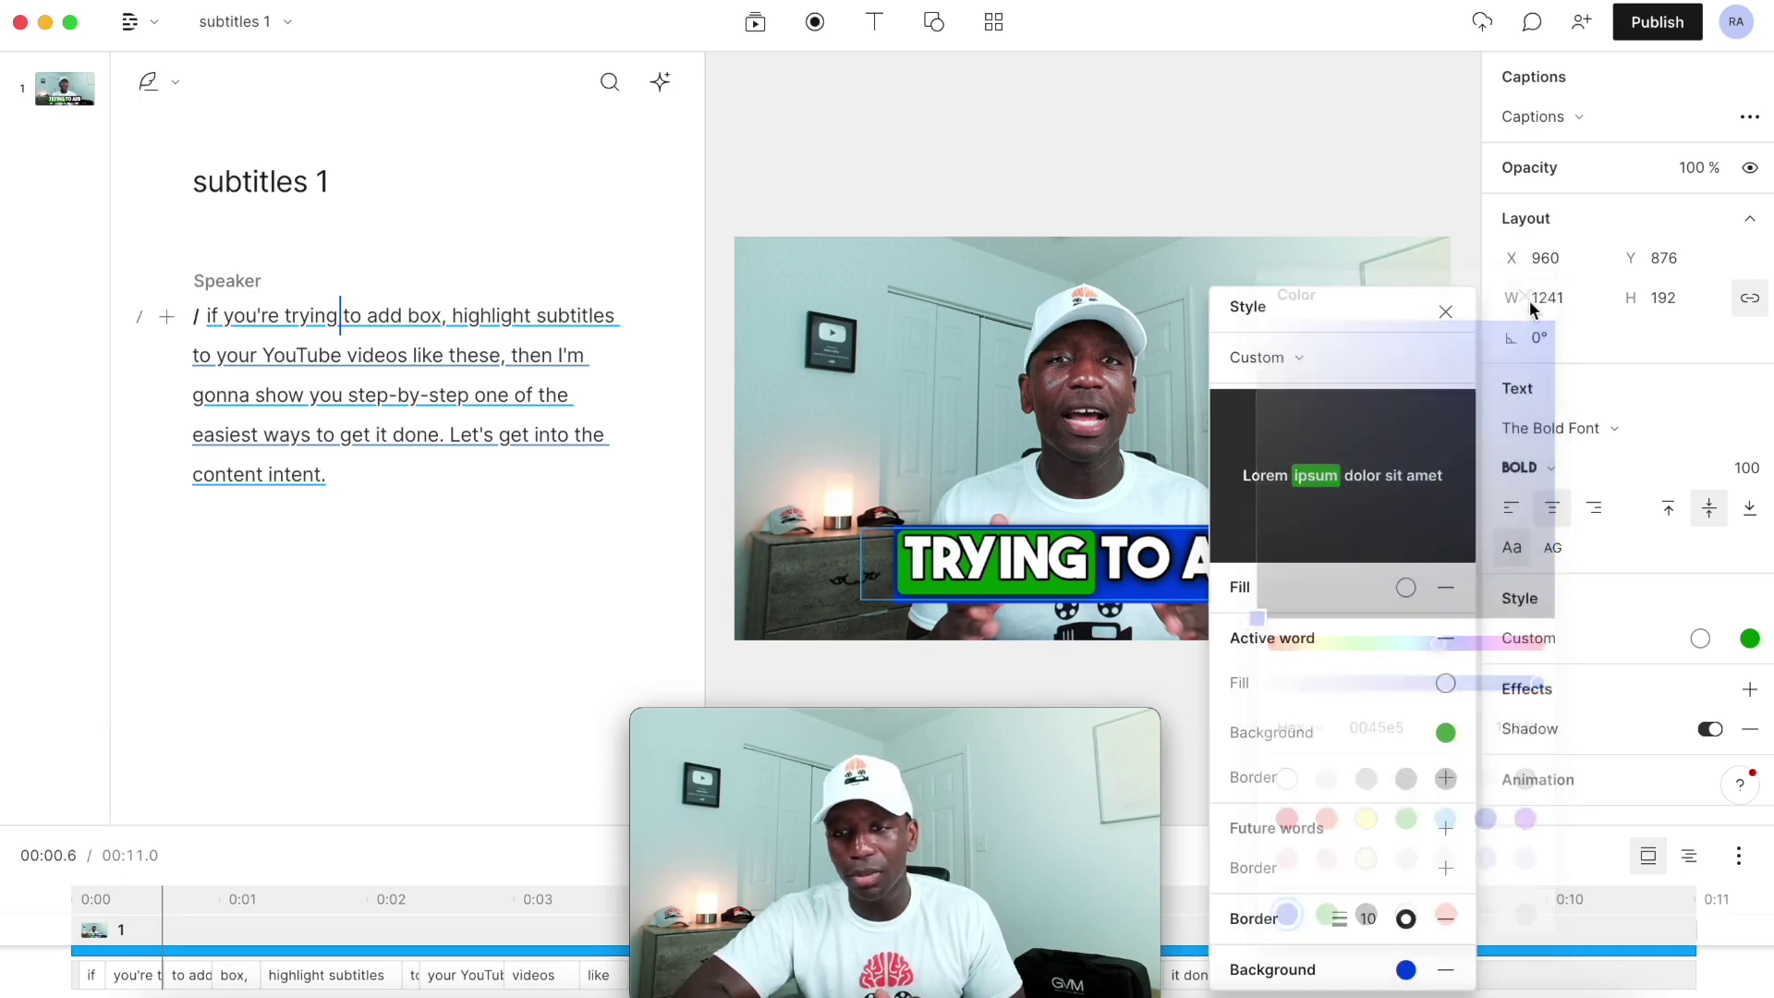
click(1446, 970)
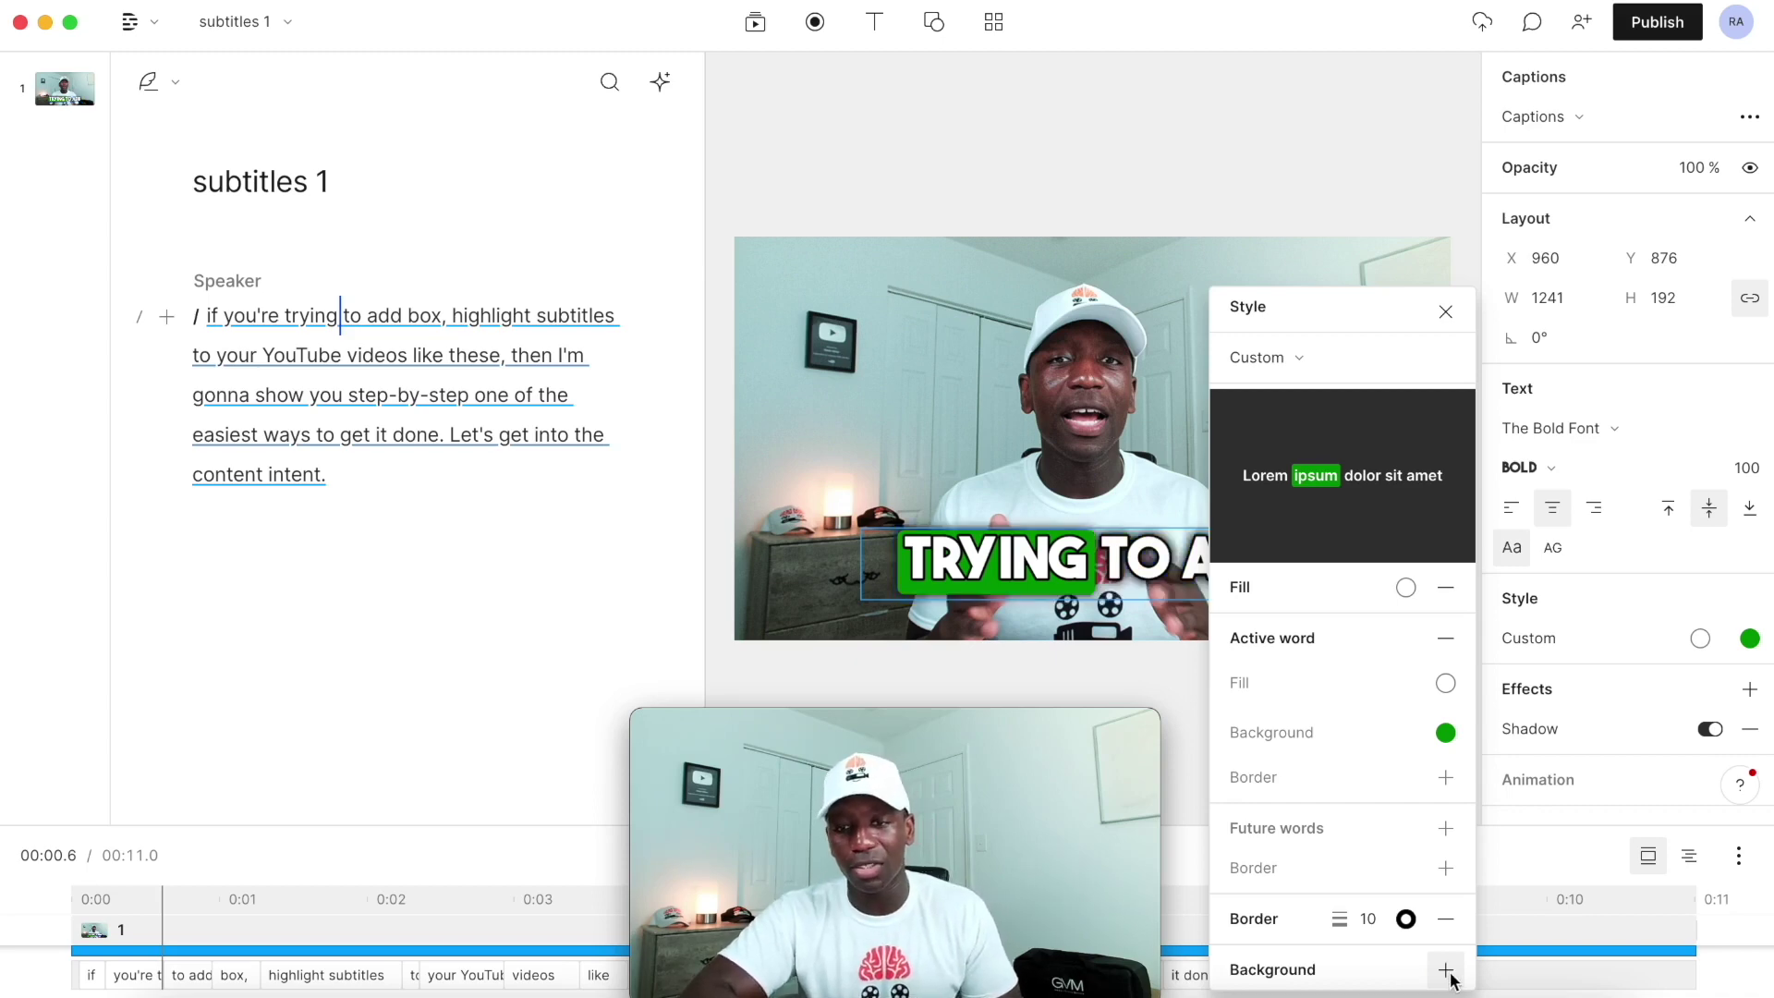
click(1445, 313)
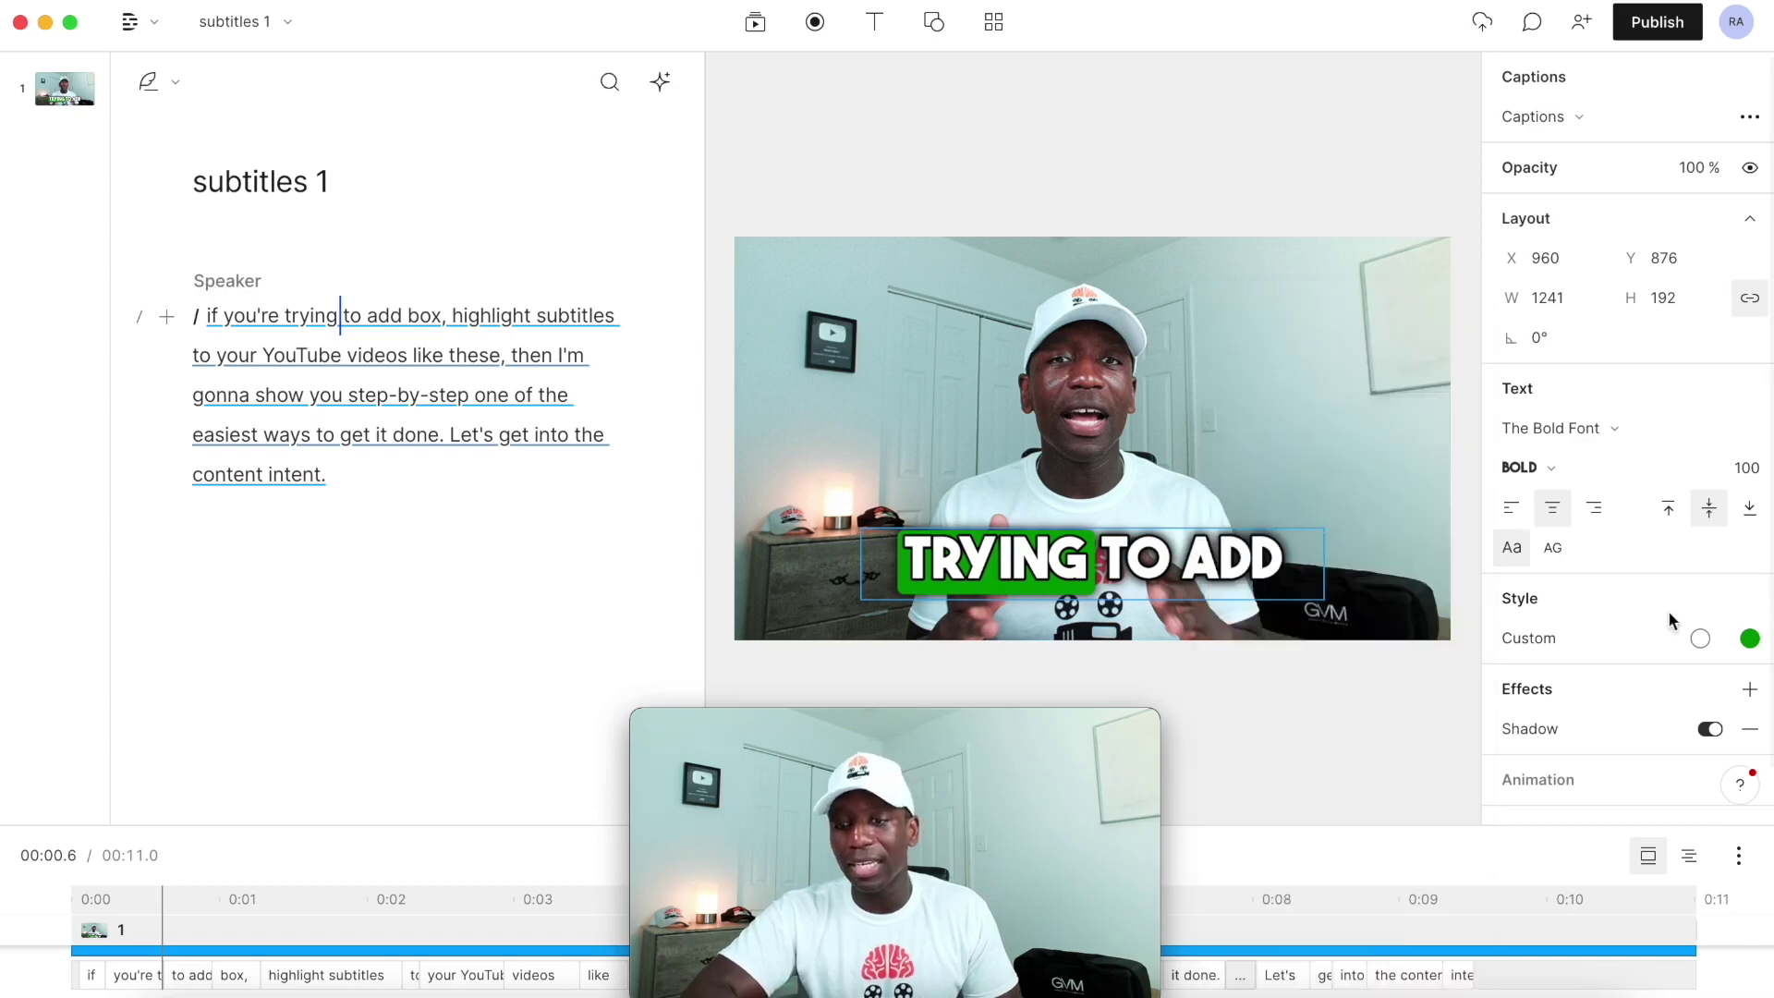
Delete the caption's current Shadow effect and add a new Shadow from the Effects list.
click(1749, 729)
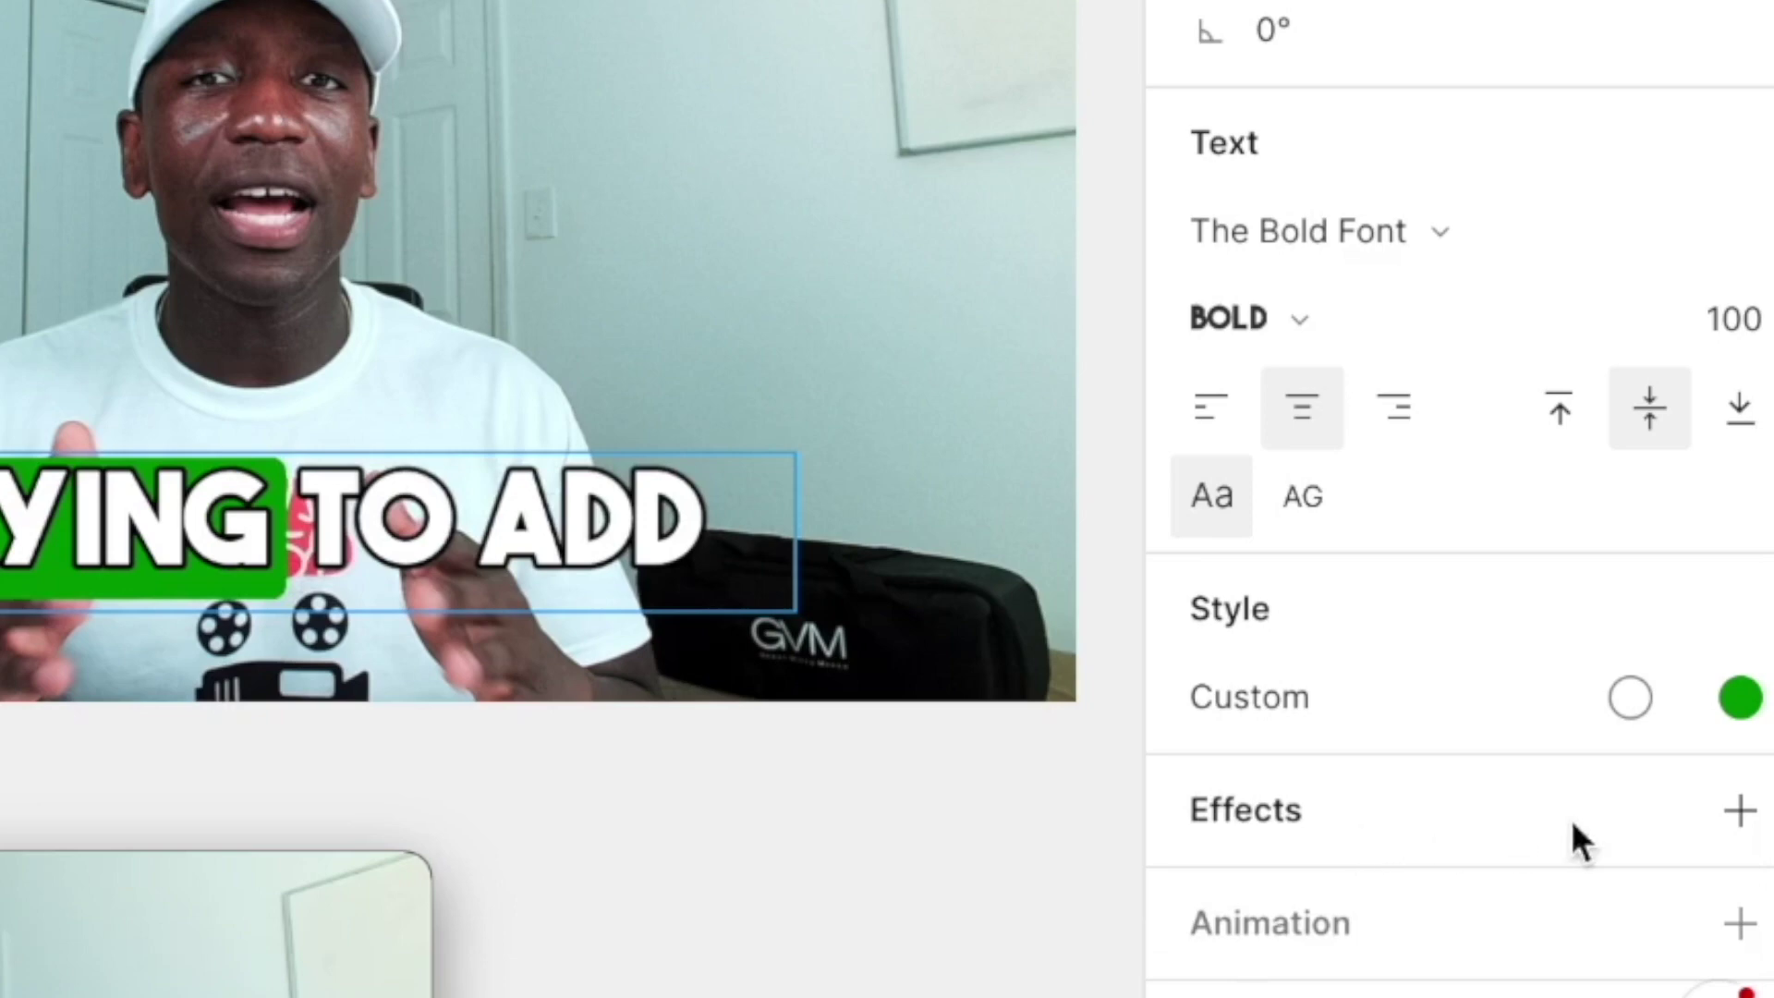
click(1748, 816)
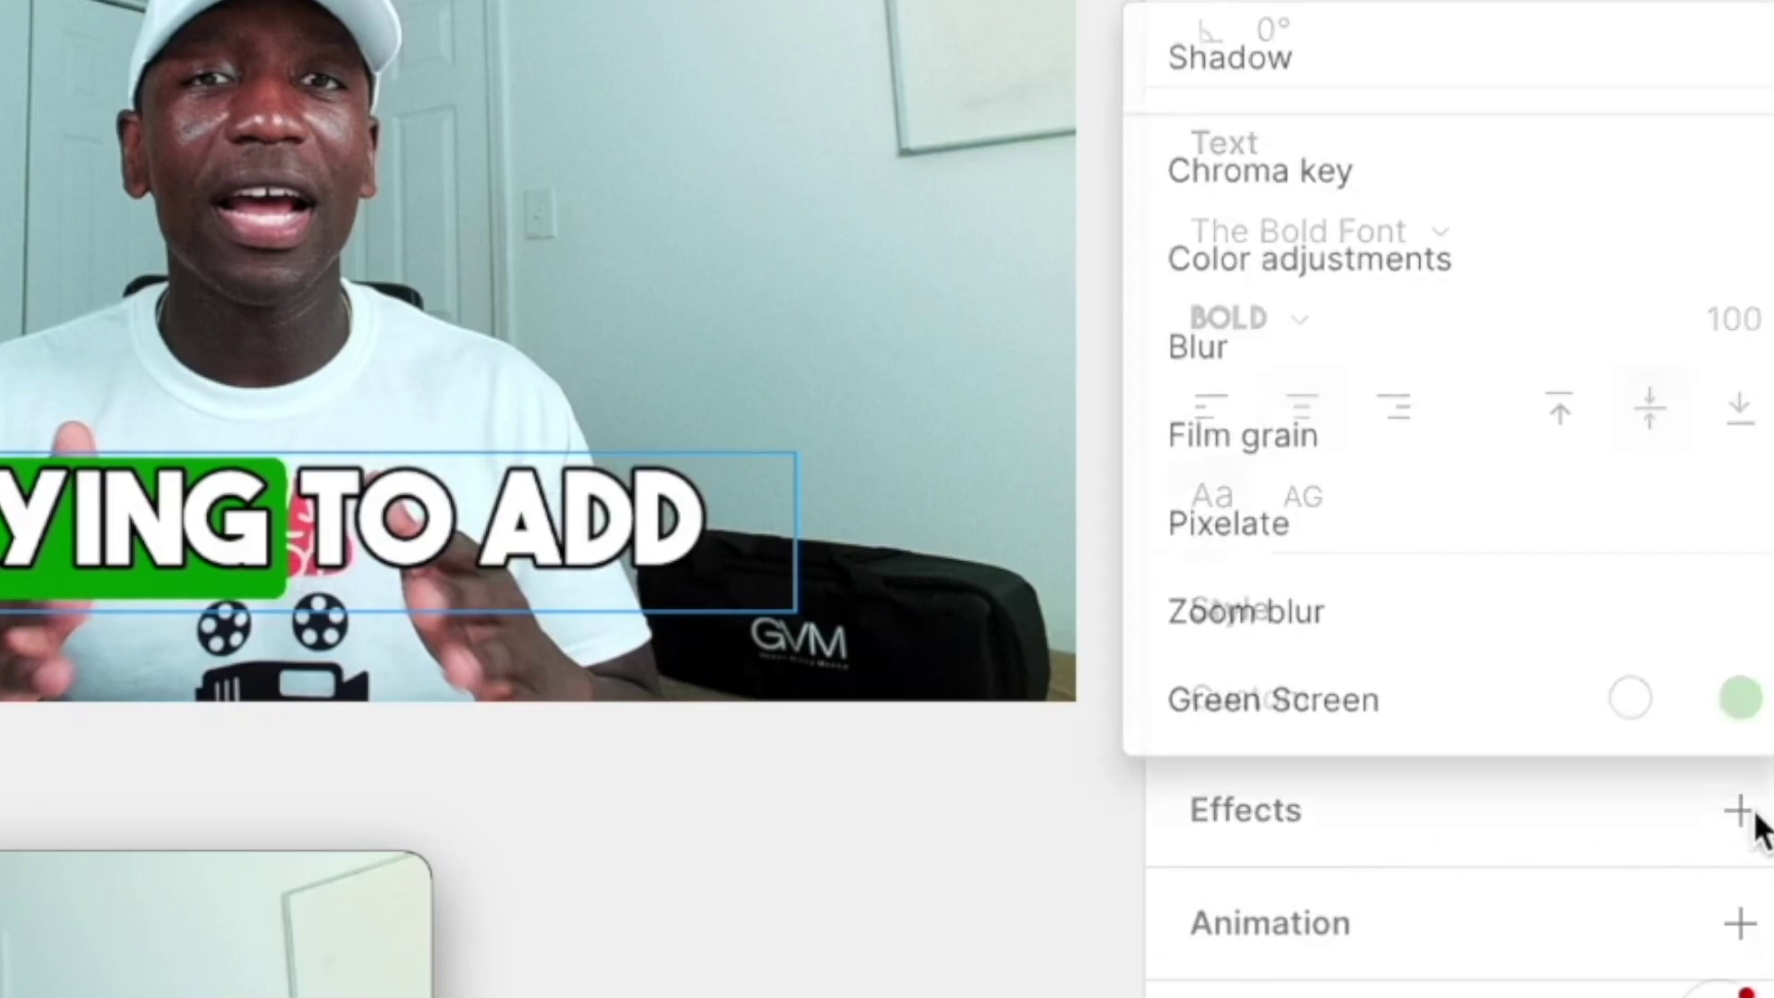
click(1339, 101)
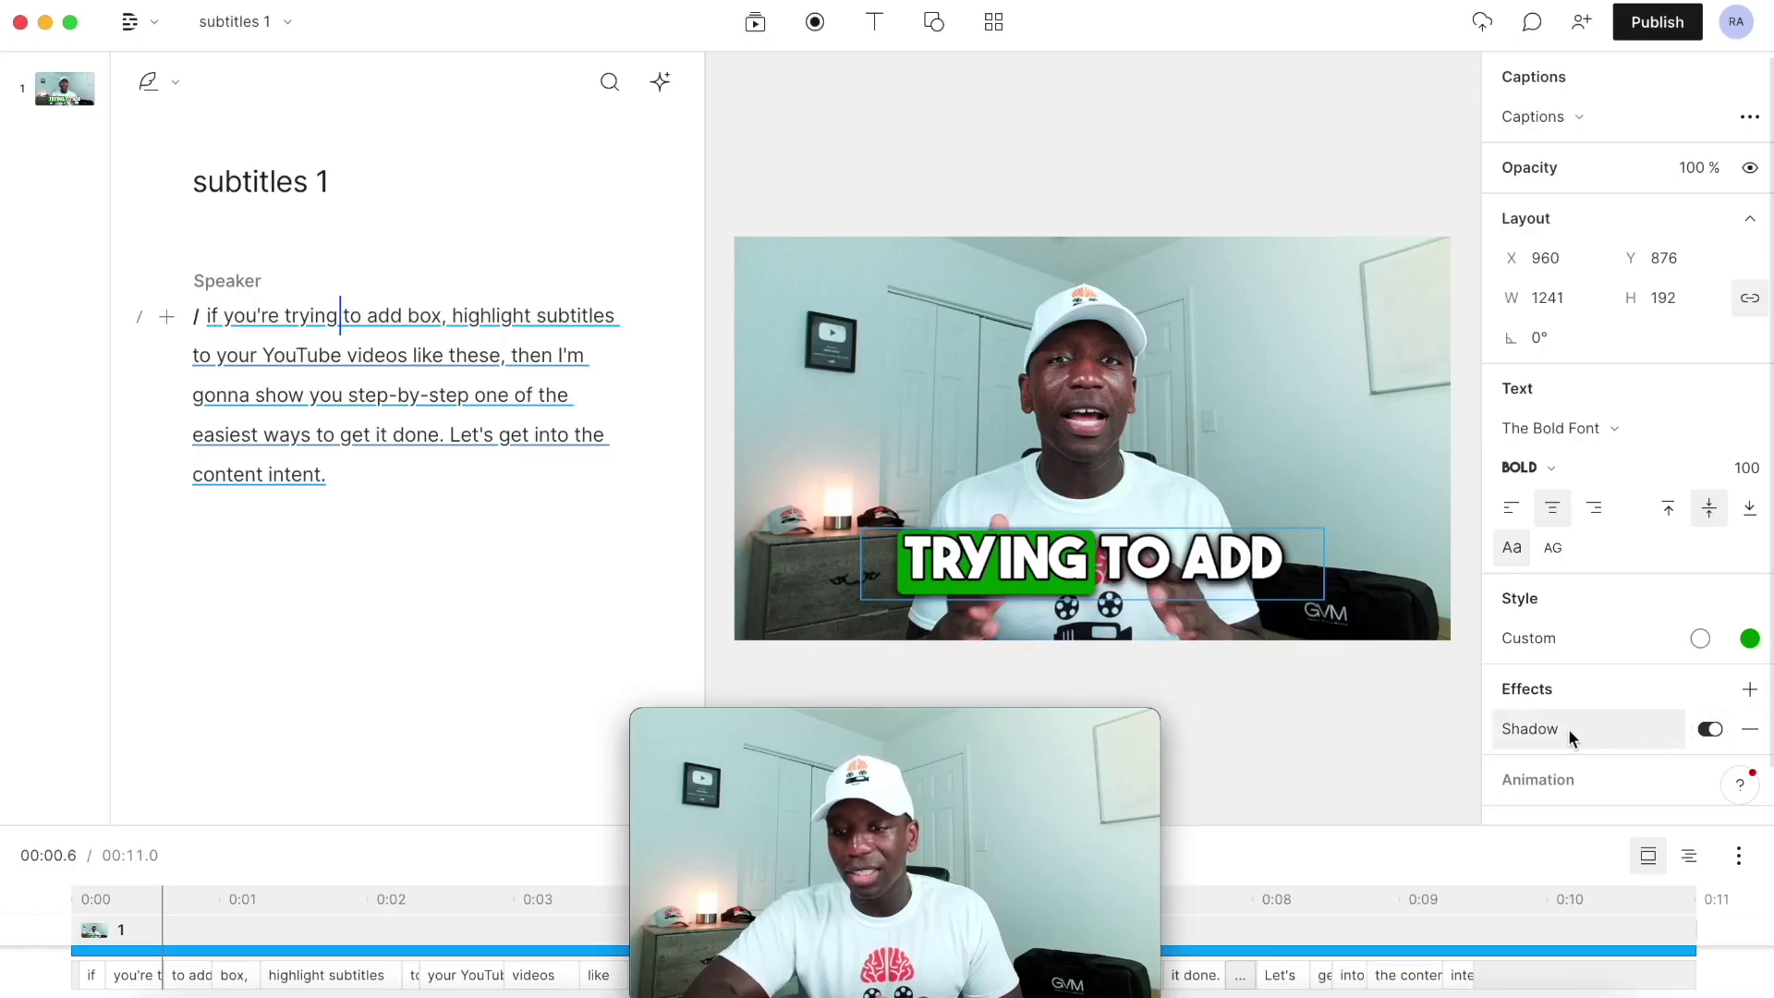
Set the caption shadow's blur to 20.
click(1567, 728)
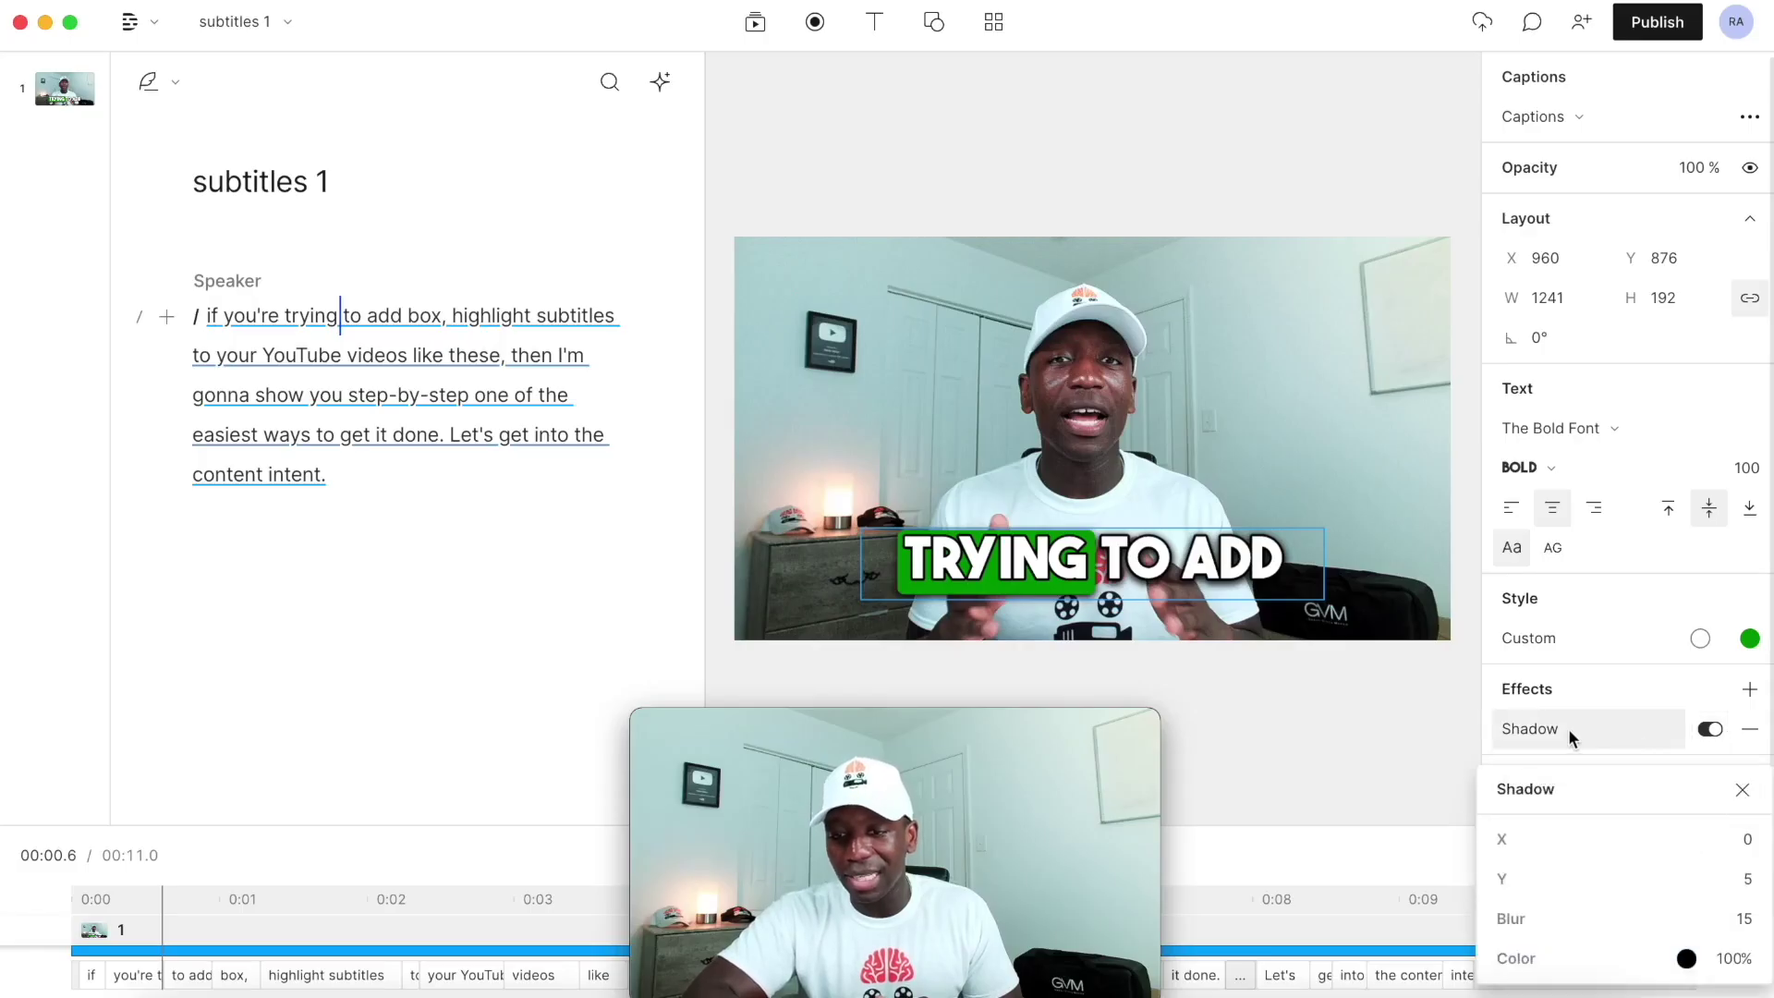
click(1745, 919)
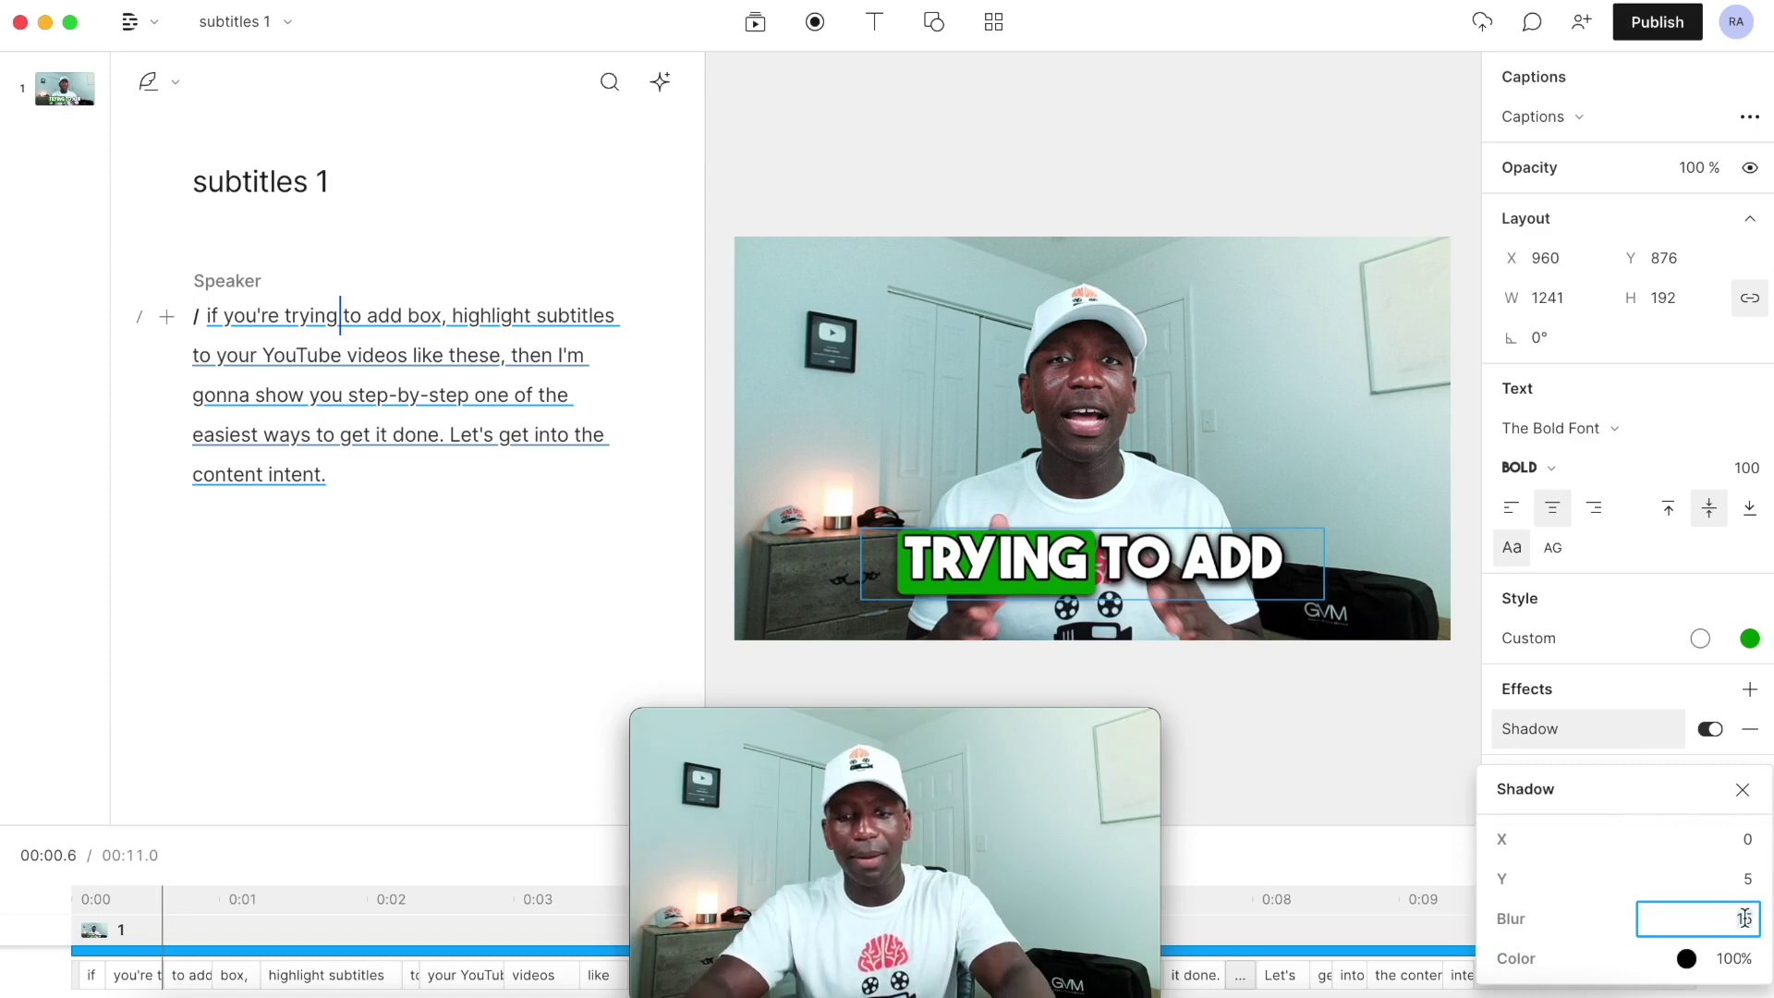
key(BackSpace)
text(0)
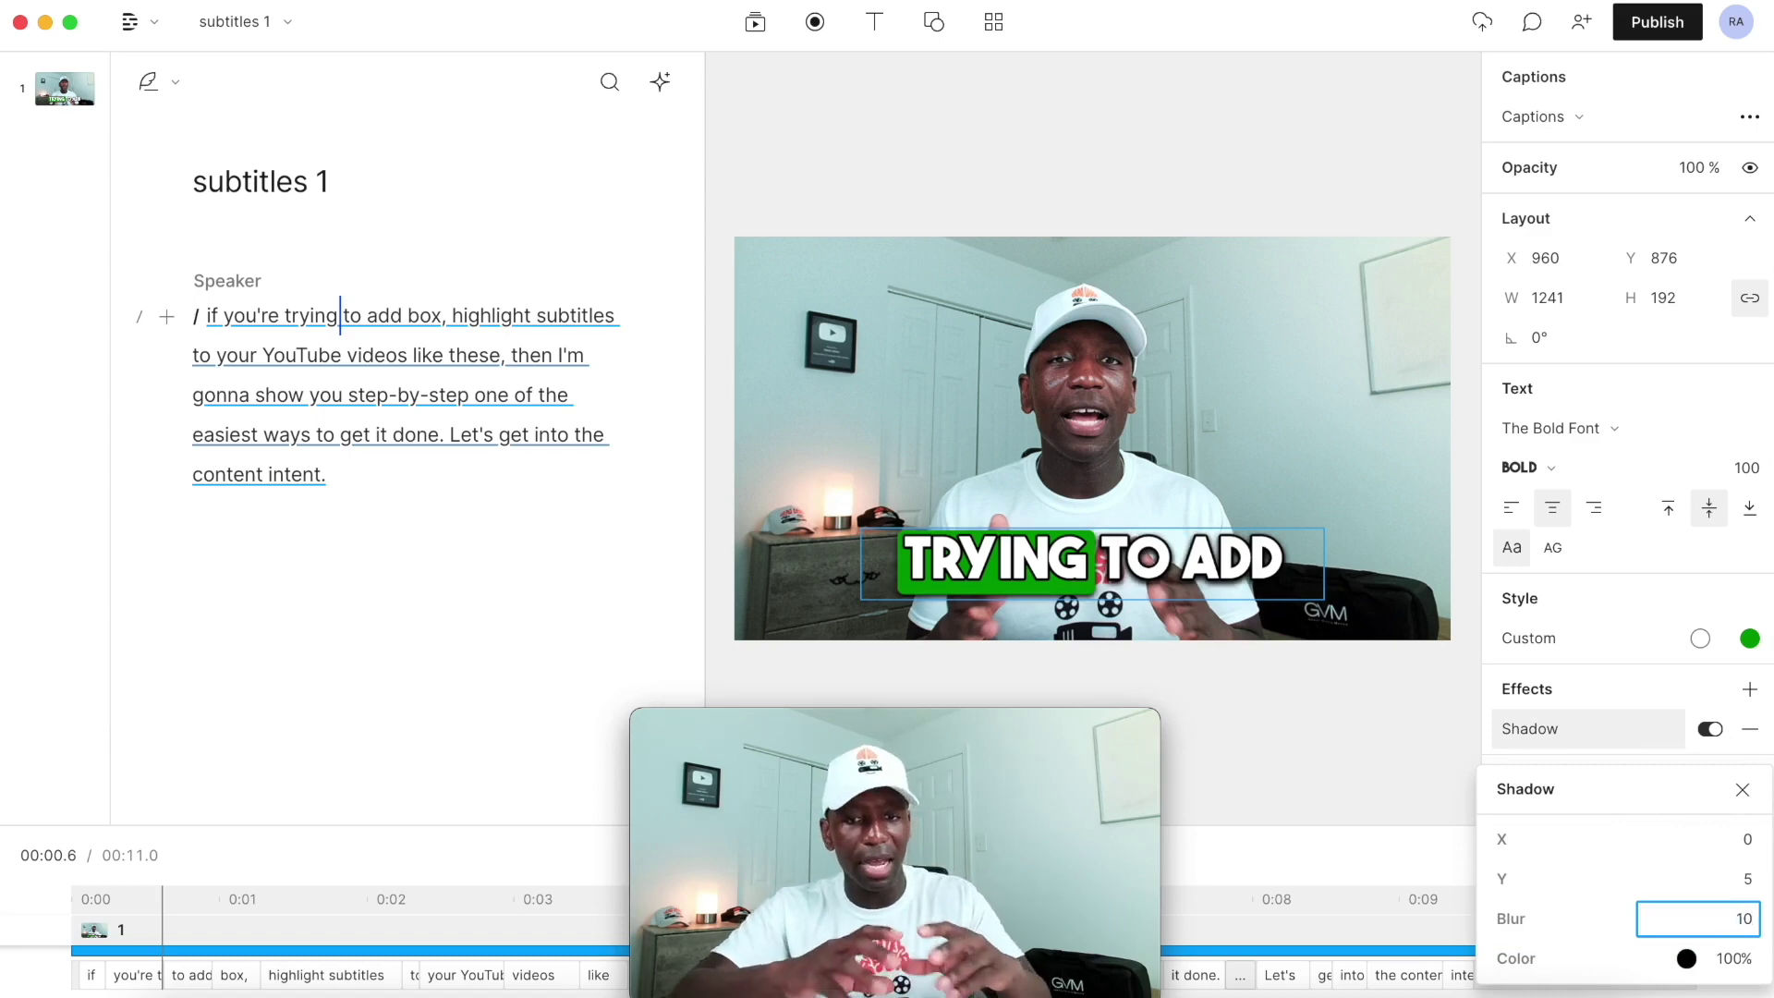
key(BackSpace)
key(BackSpace)
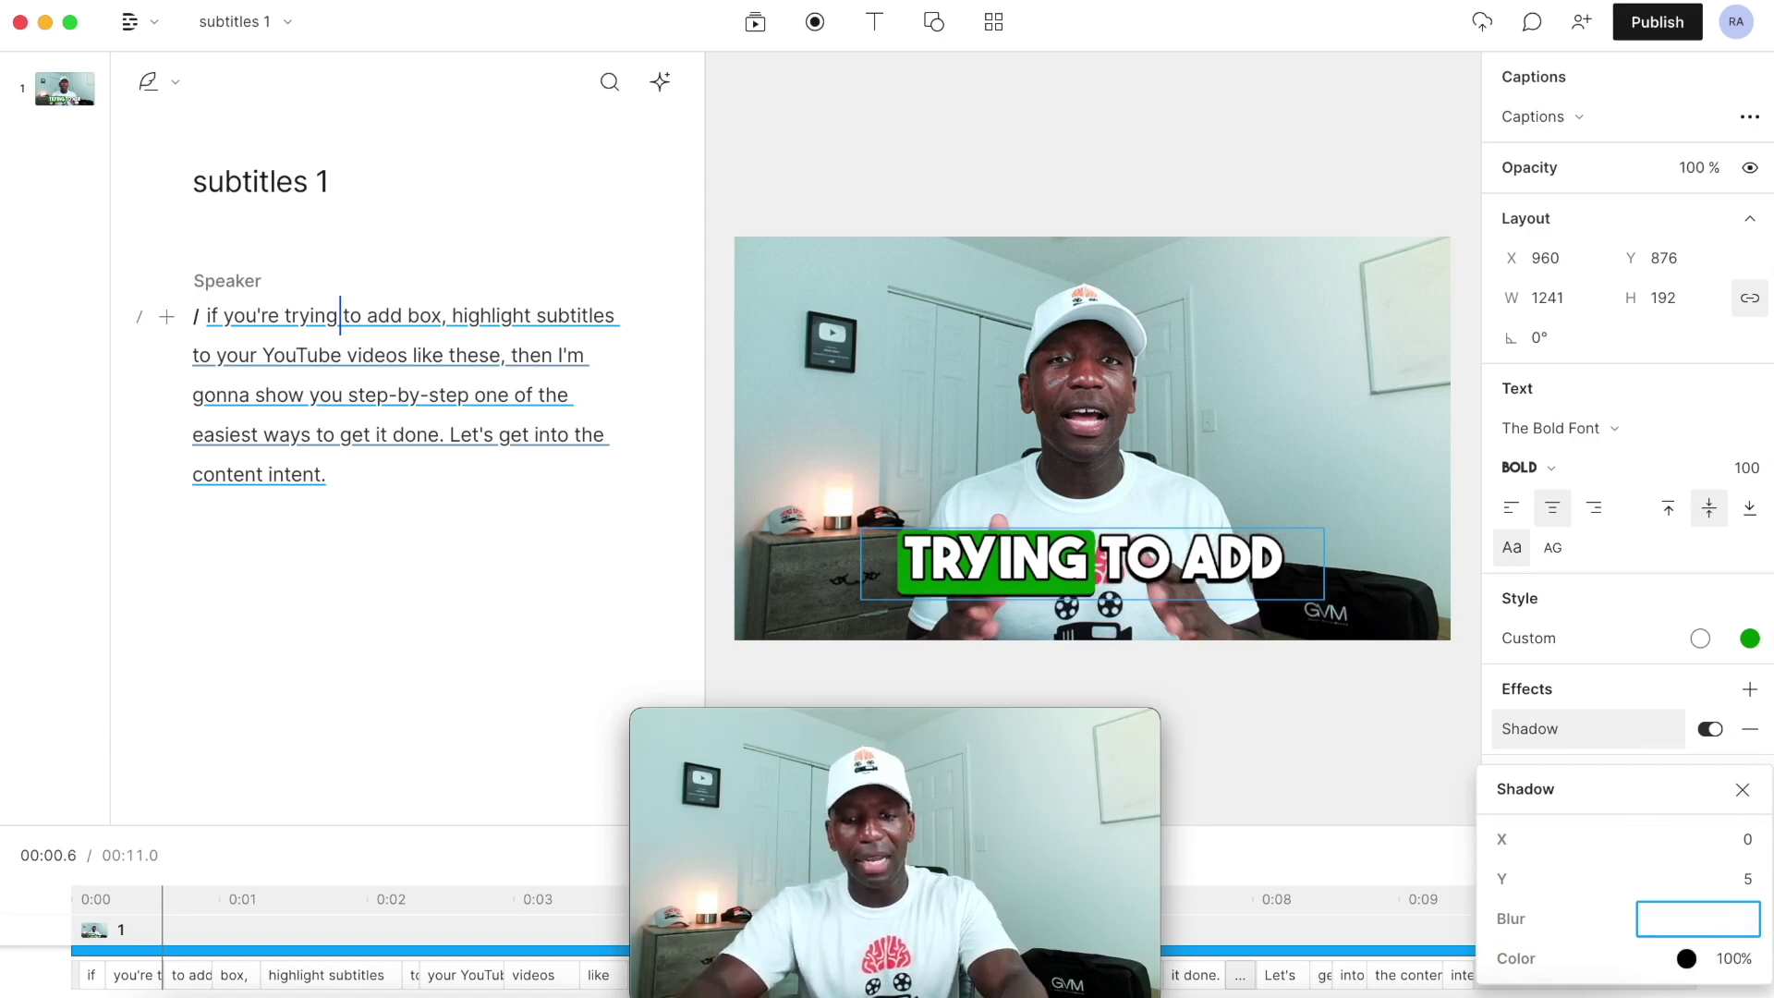
text(20)
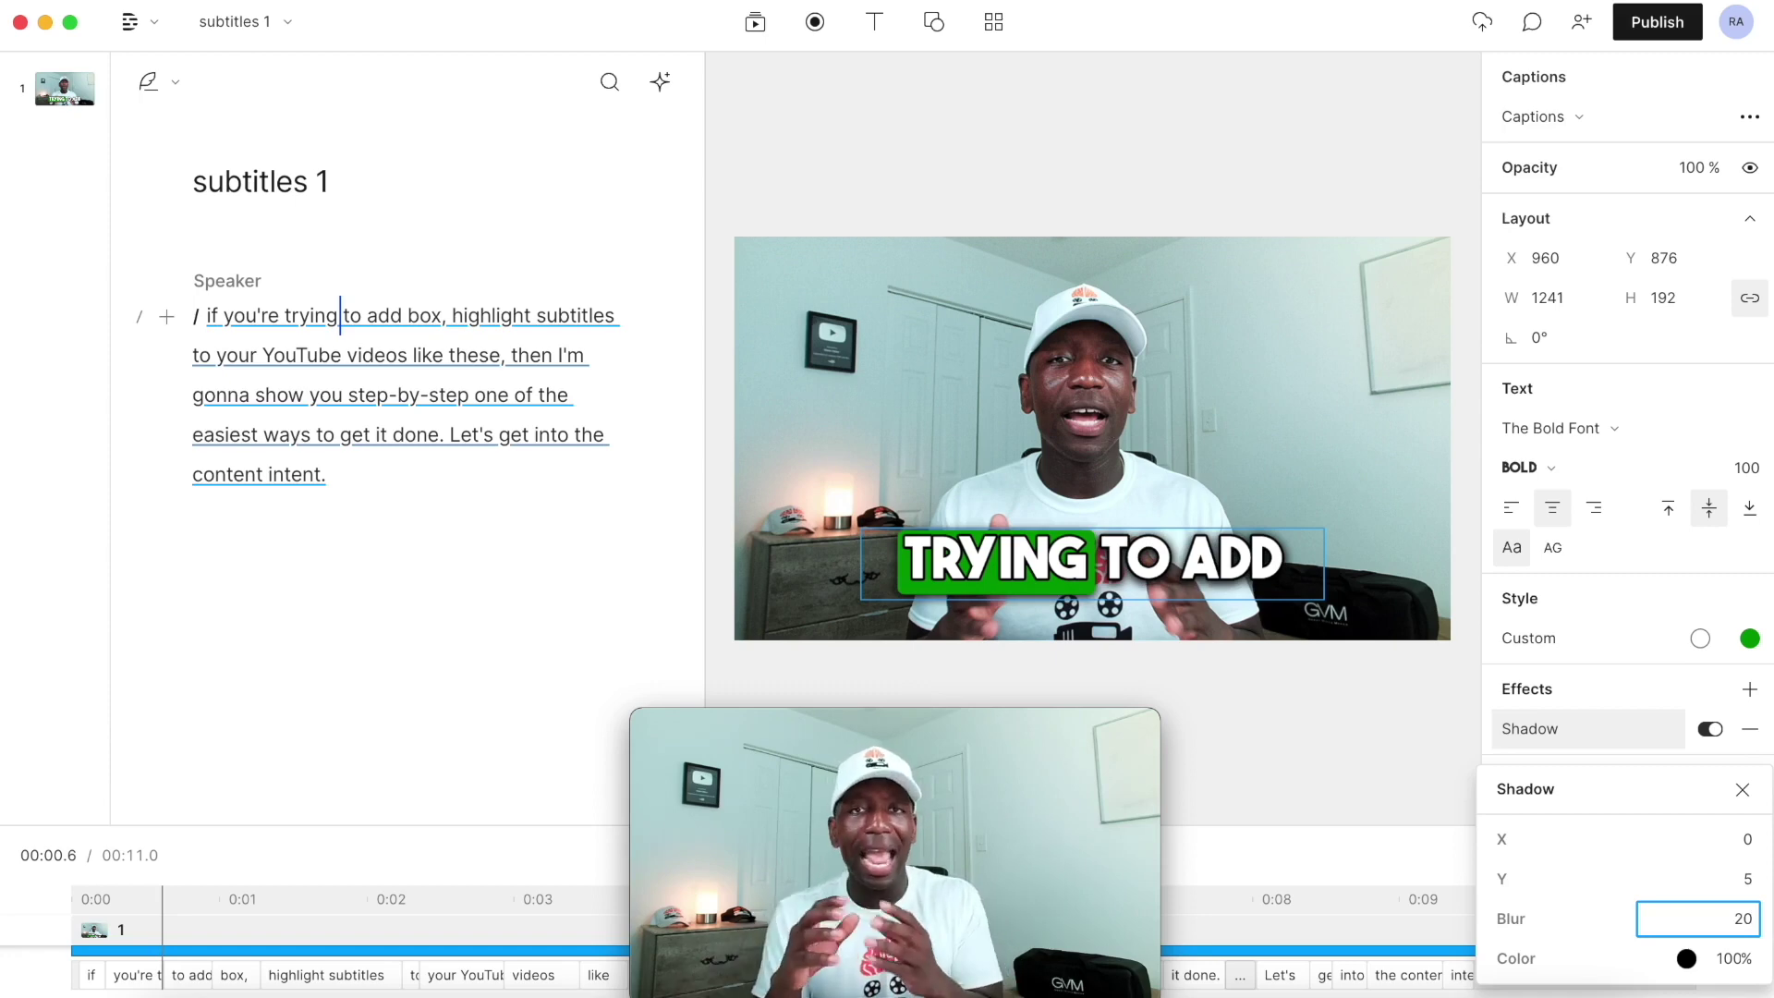
Offset the caption shadow to Y 16 and X 10.
click(1751, 878)
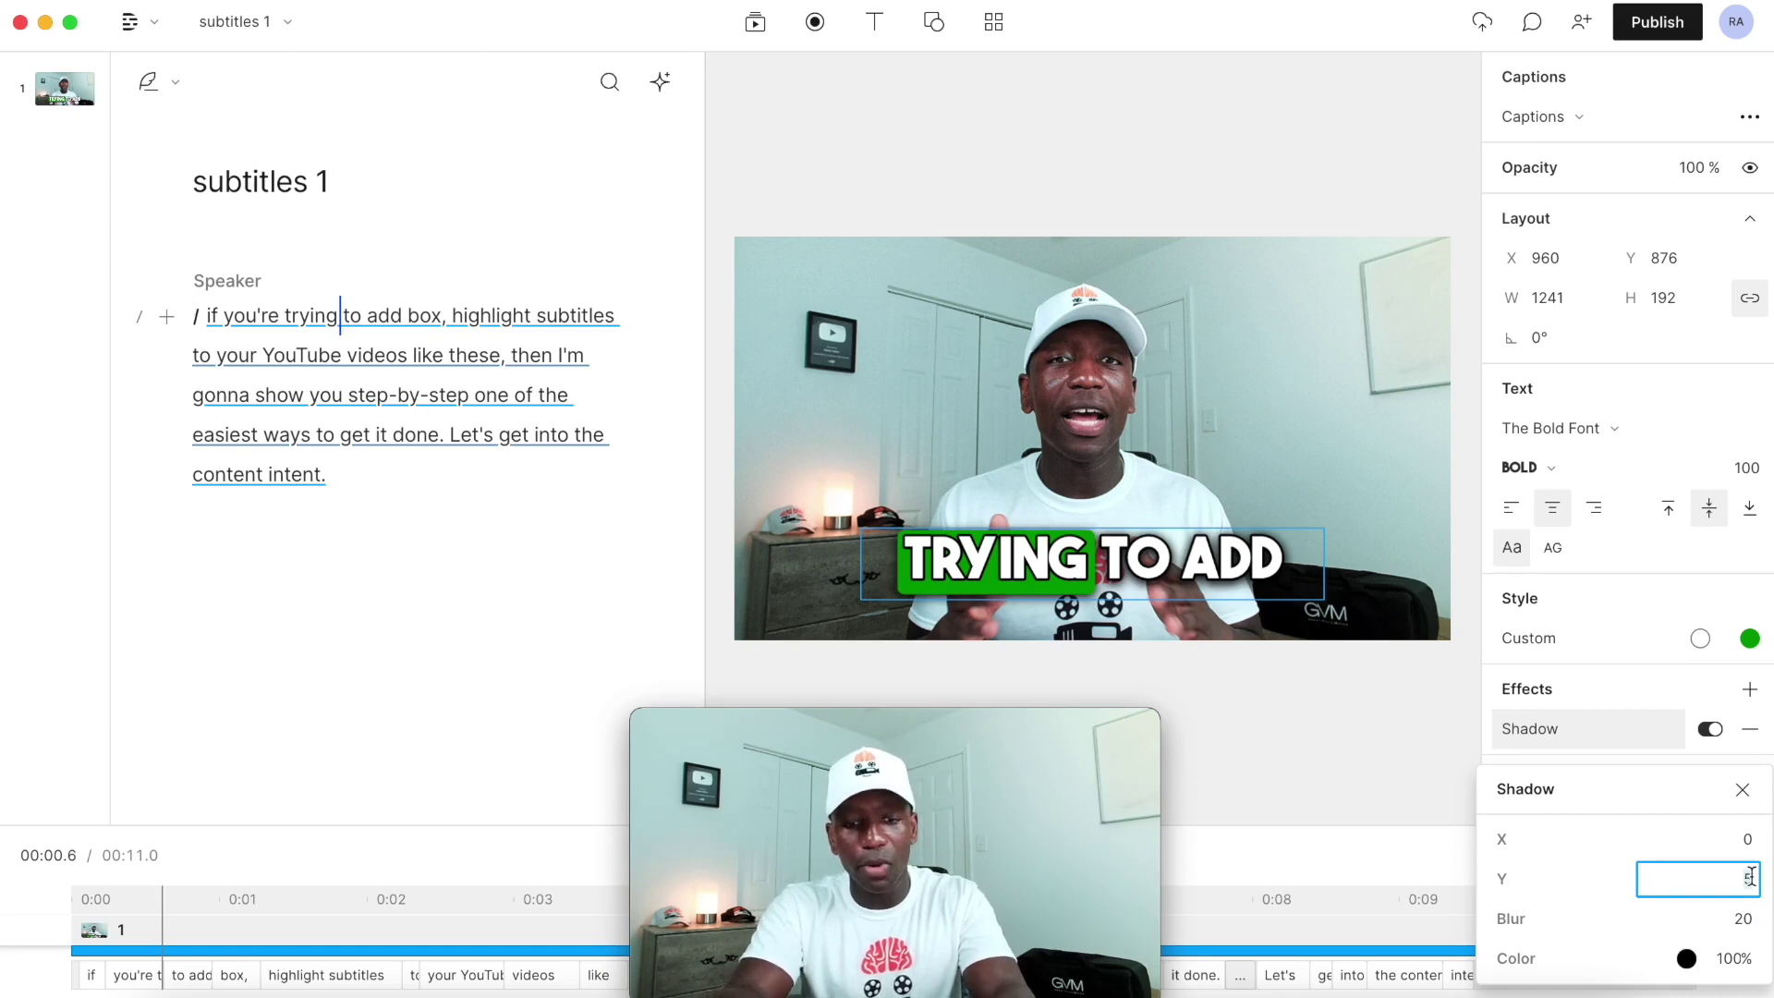
key(BackSpace)
text(16)
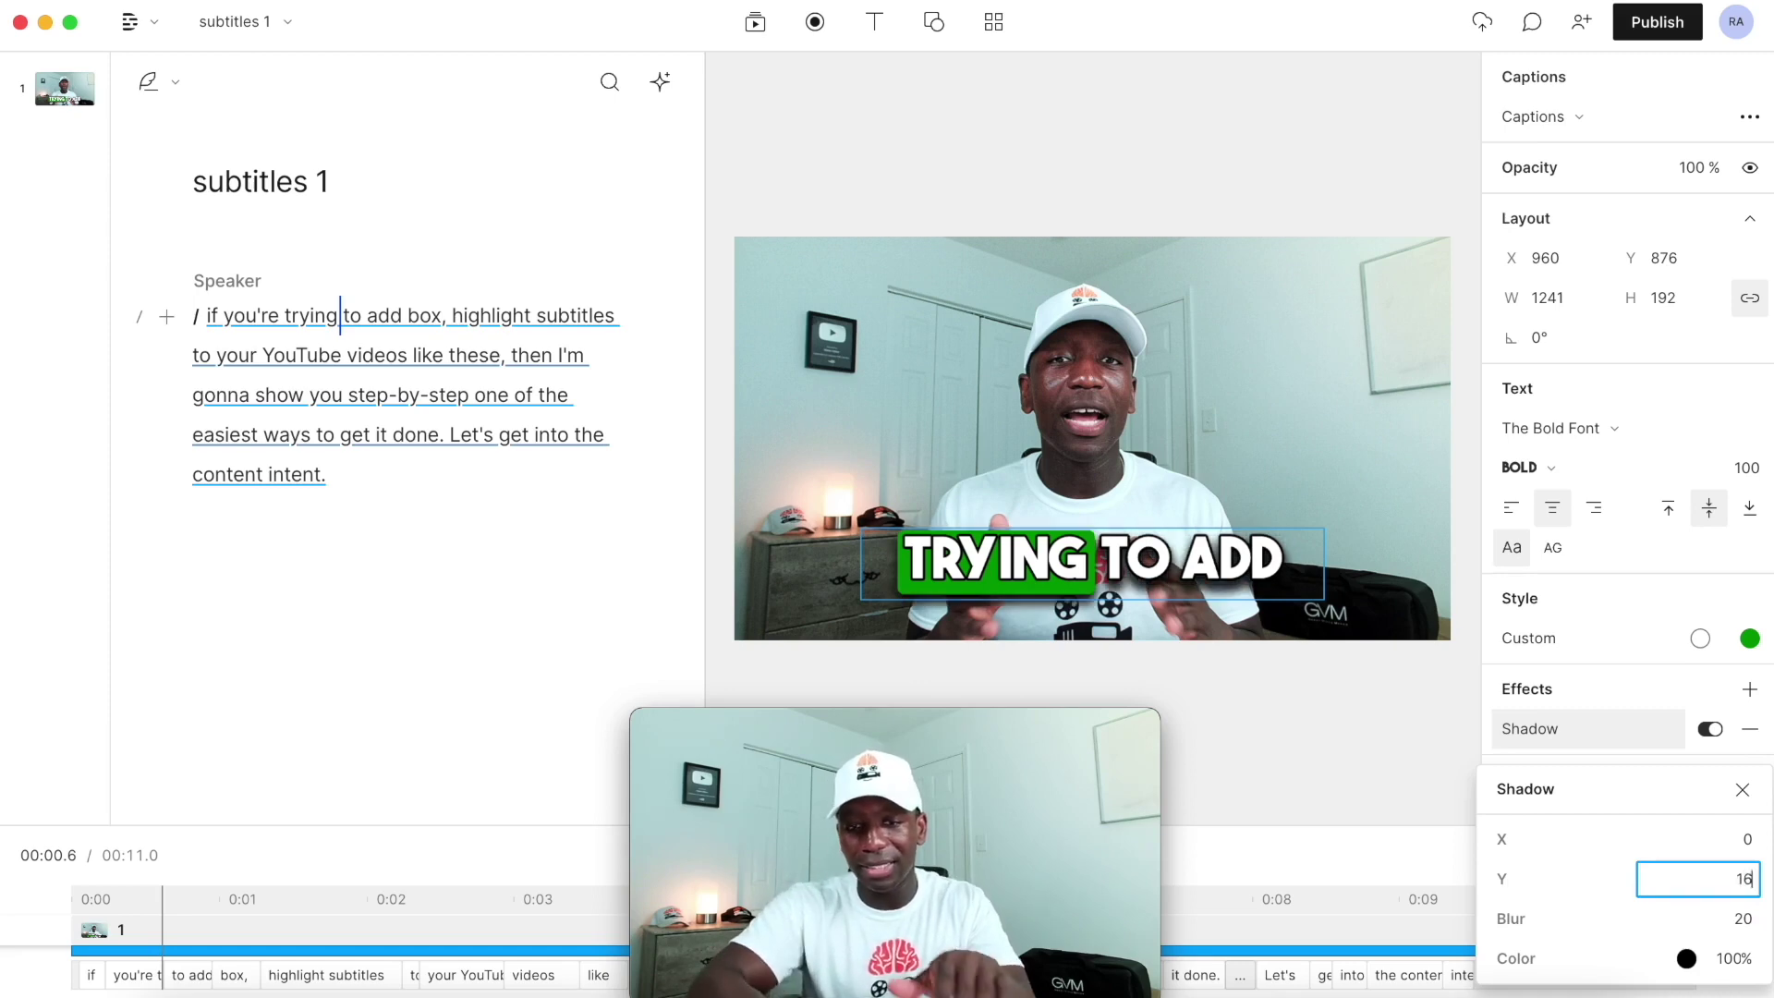
click(1746, 839)
key(BackSpace)
text(10)
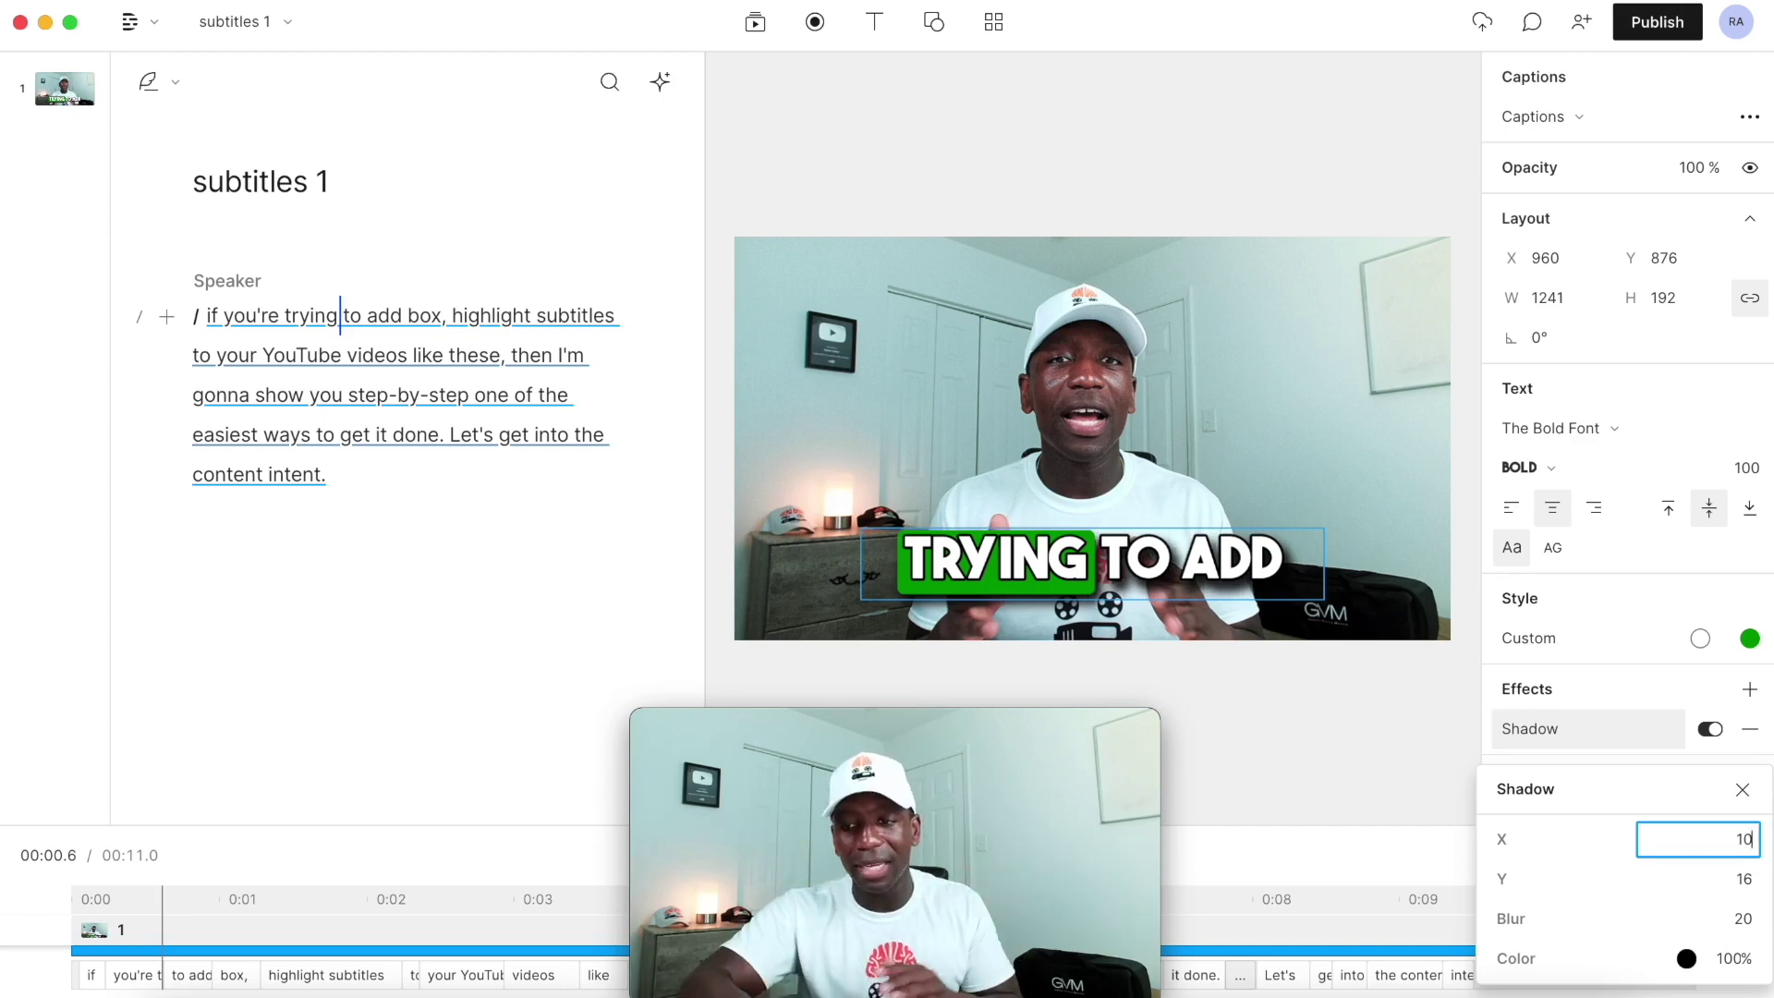
click(1743, 789)
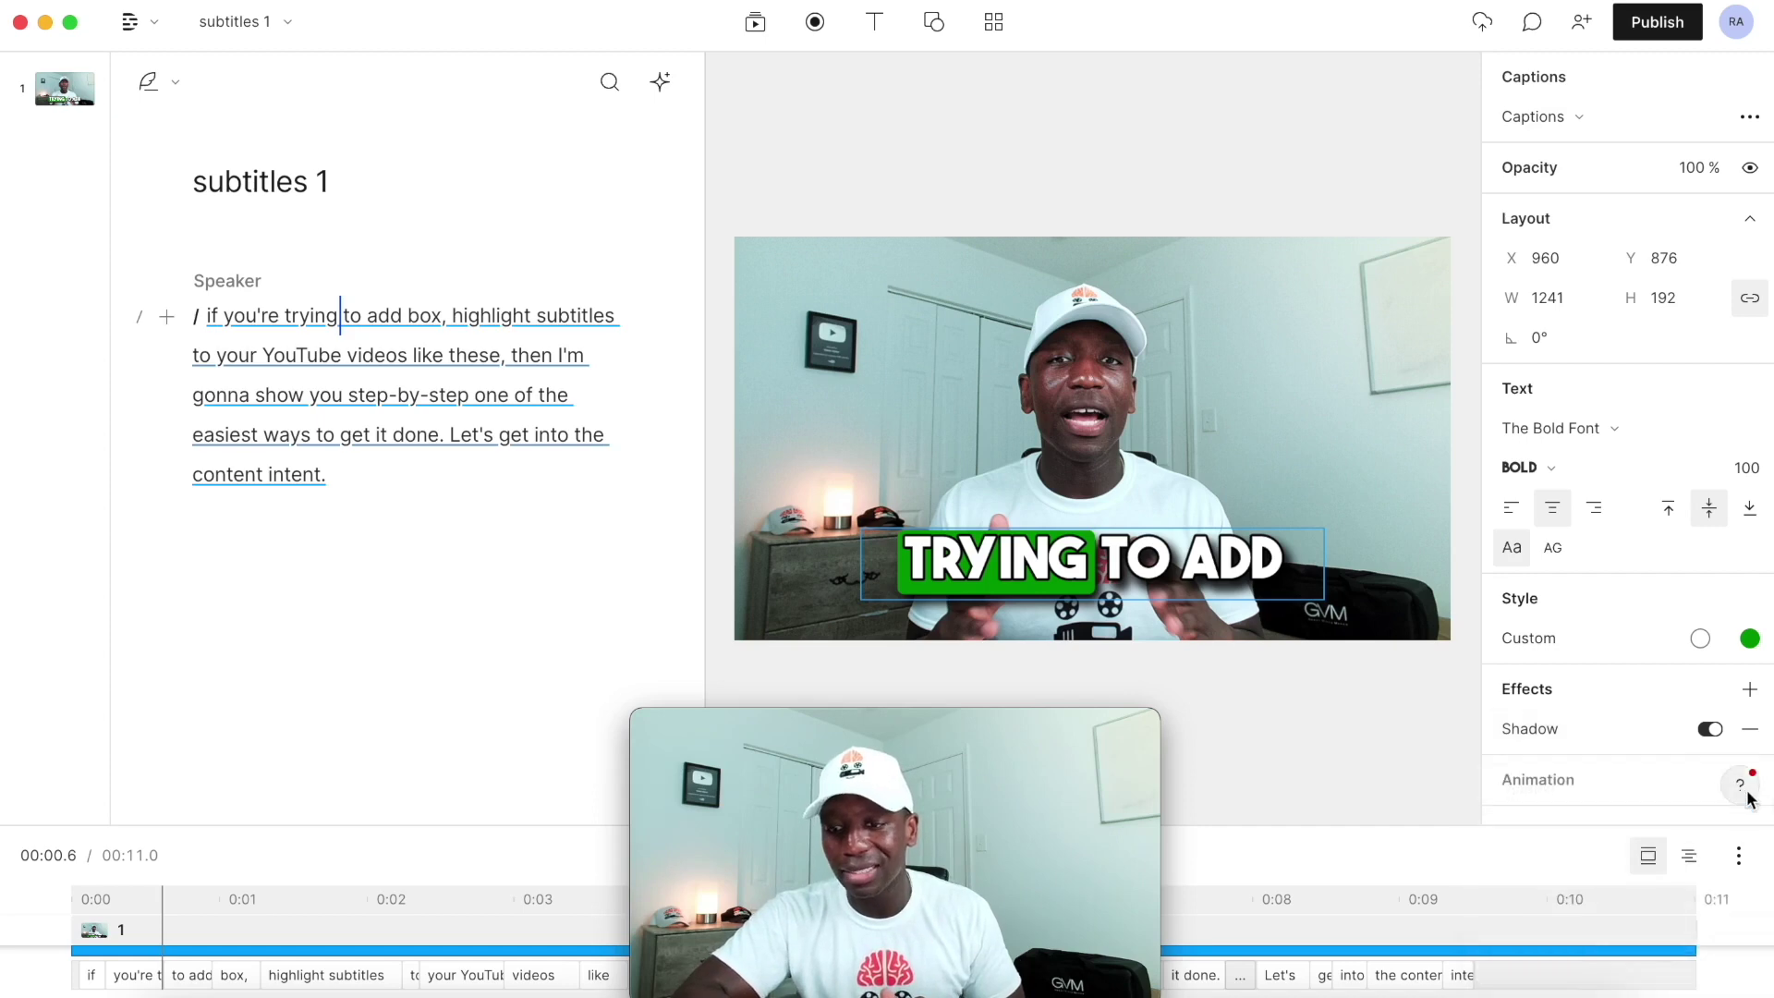
Turn the caption shadow off and open Composition > Export from the project menu.
click(1709, 728)
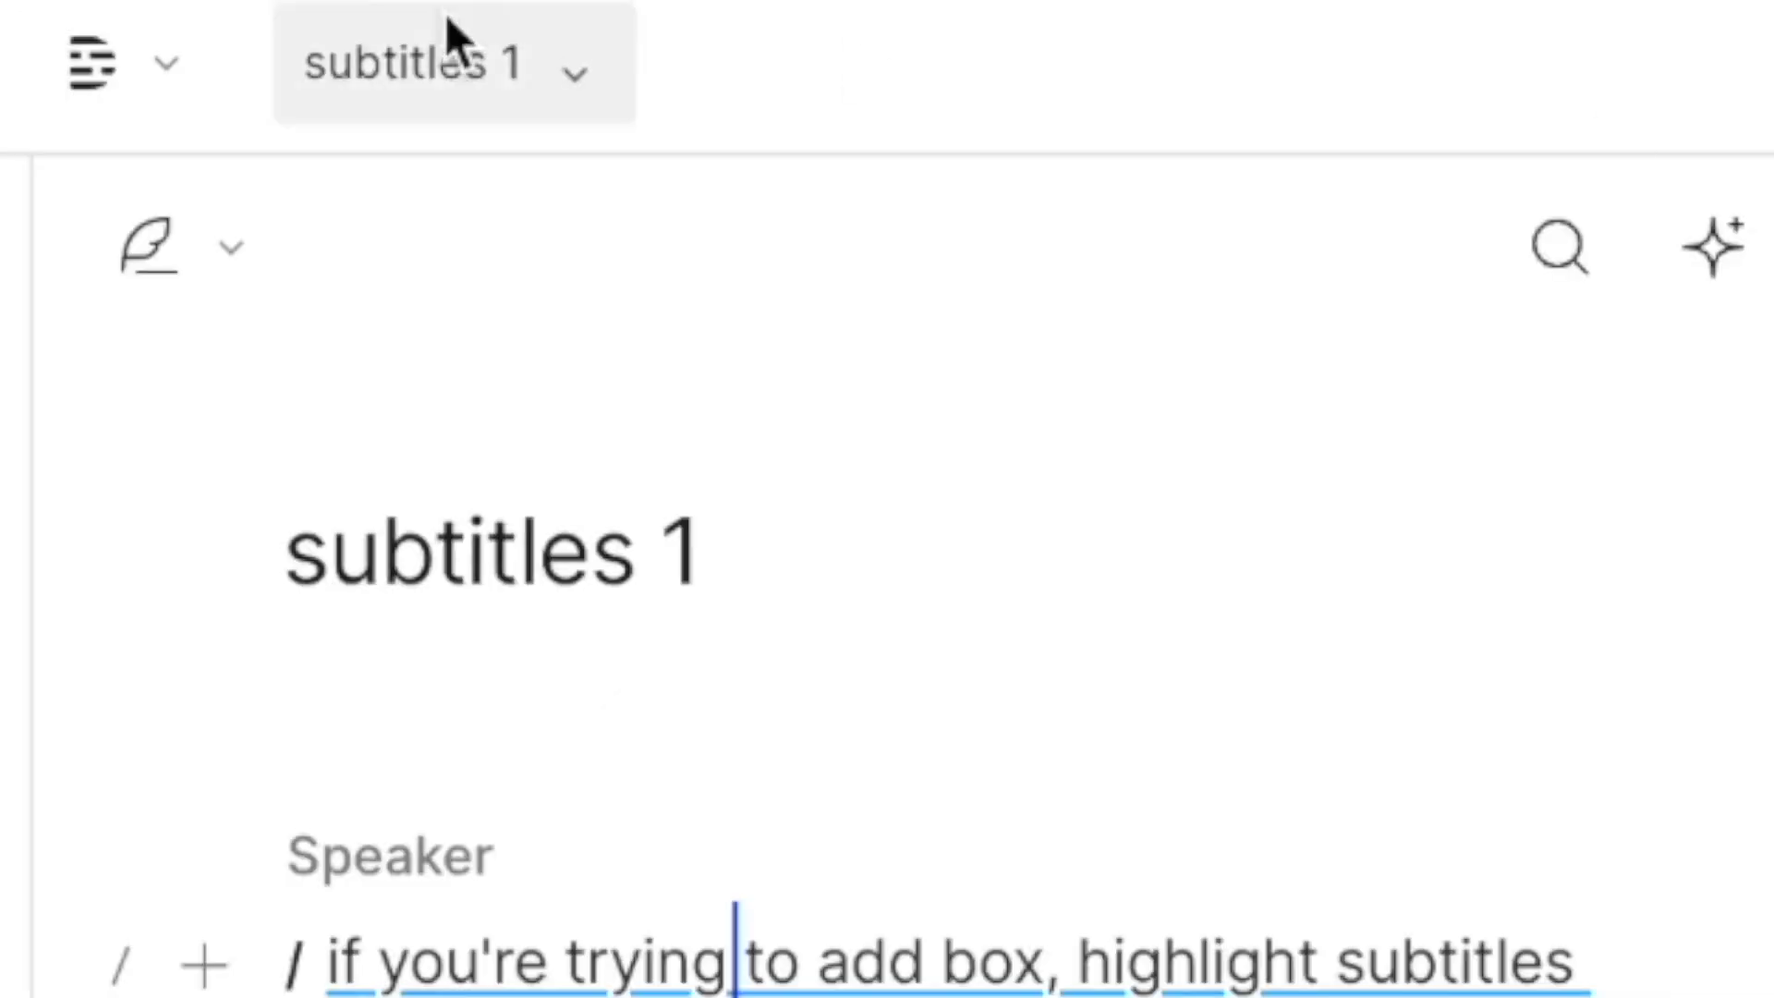
click(161, 2)
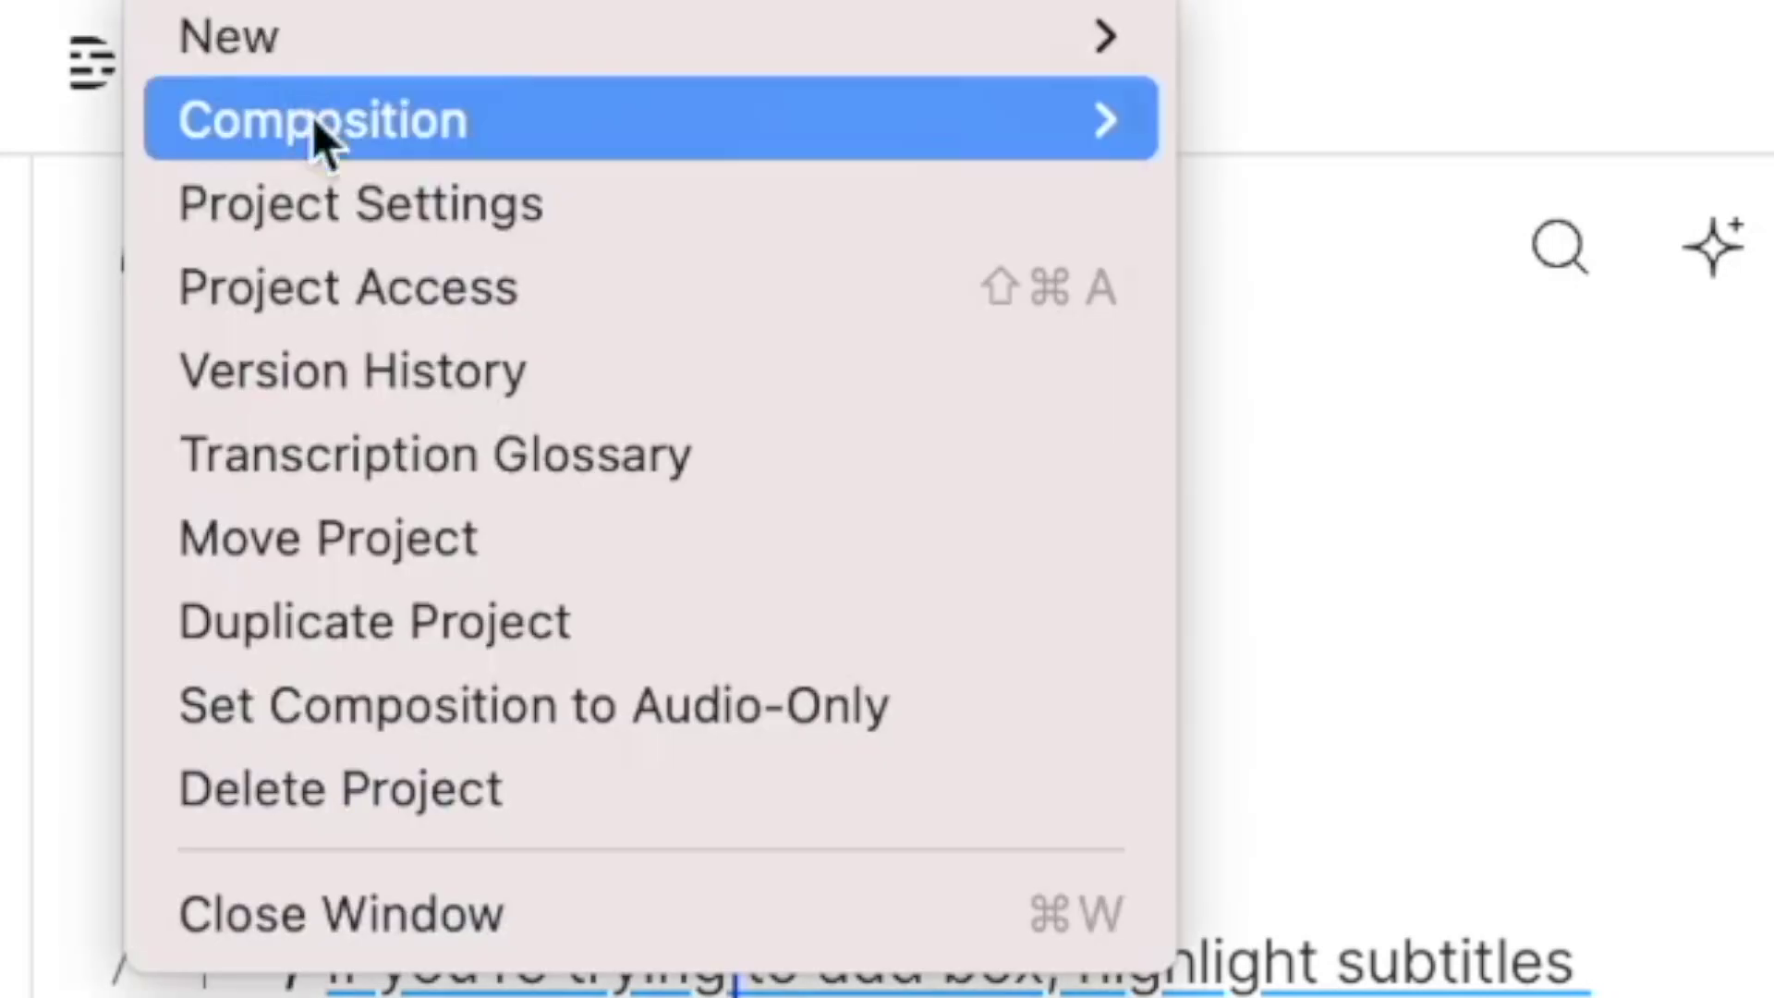
mouse_move(546, 135)
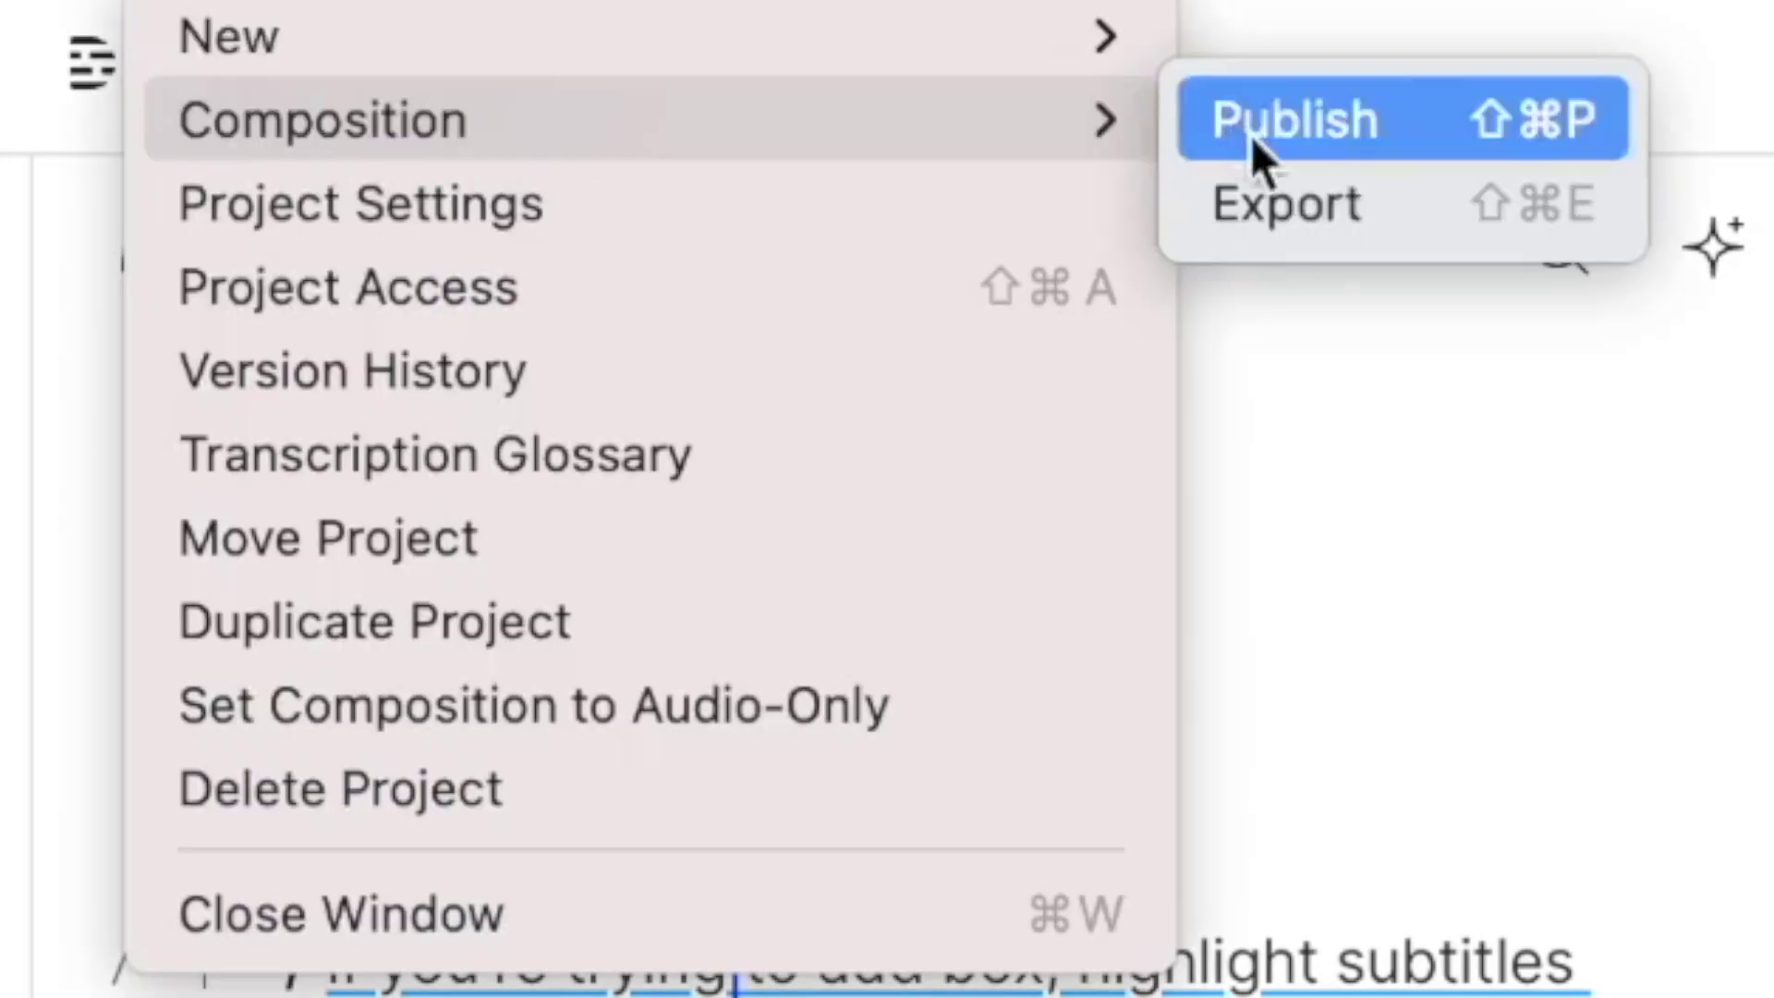
click(1299, 206)
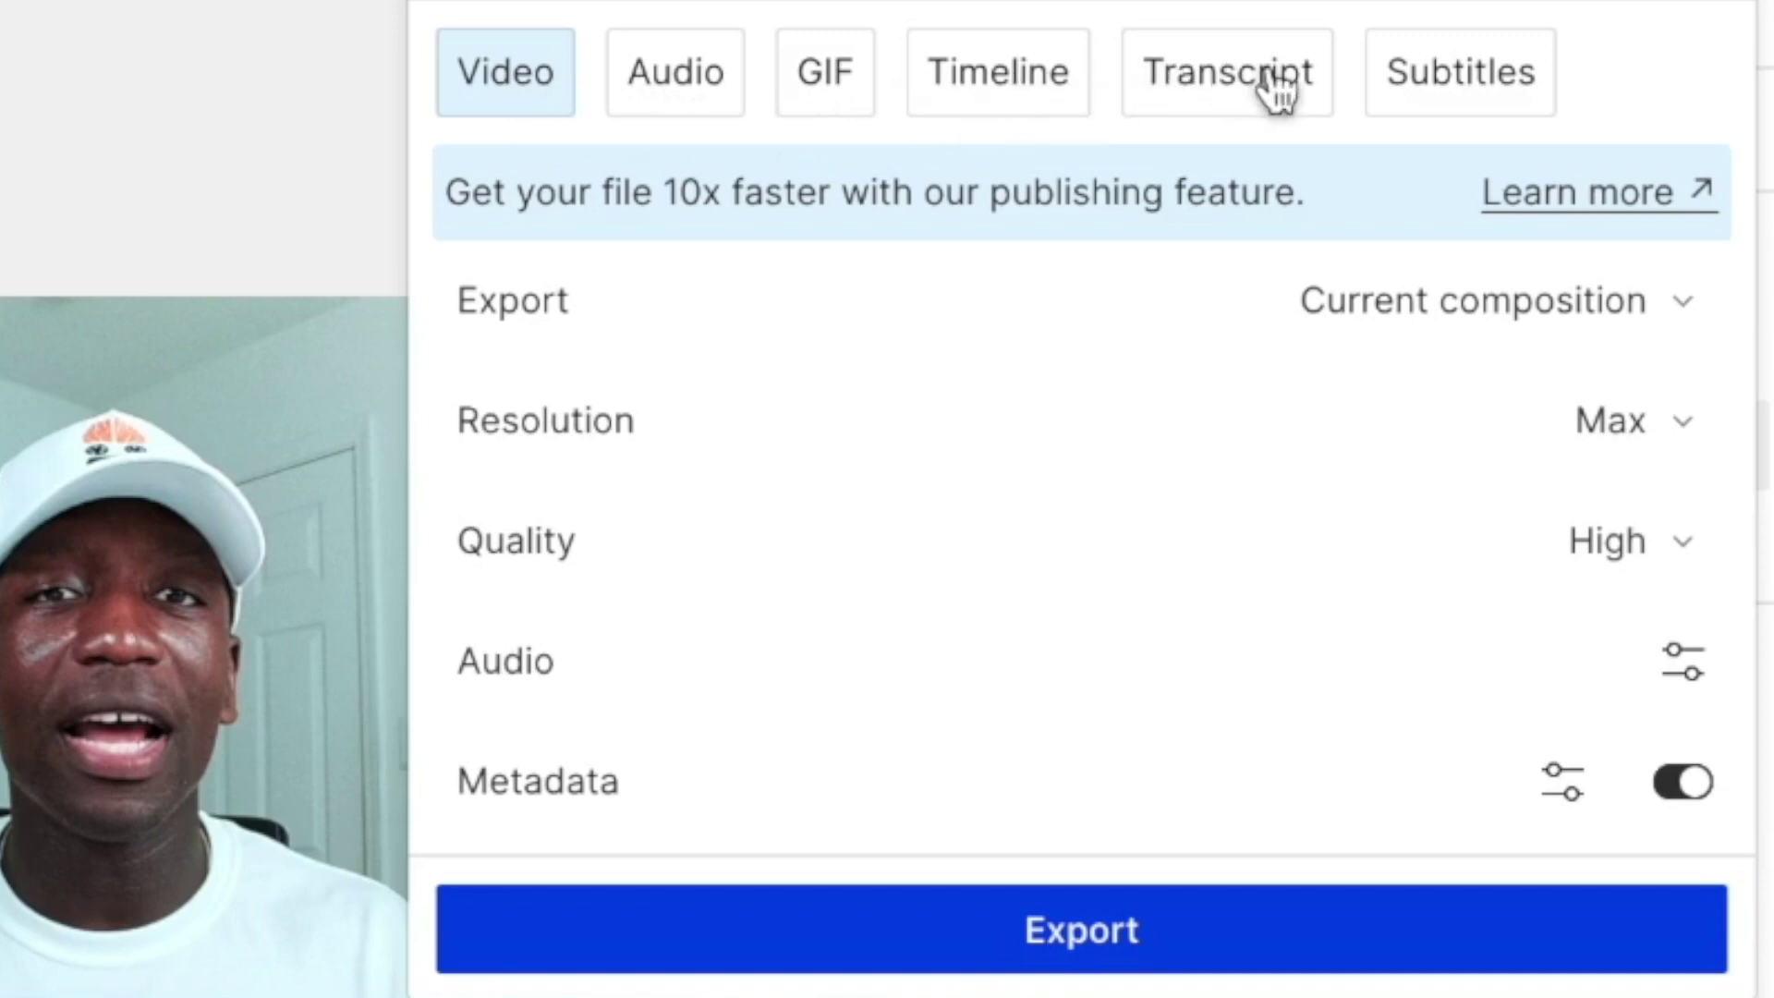
Export at Max resolution and High quality, bringing up the save prompt for 'subtitles 1.mp4'.
click(1677, 427)
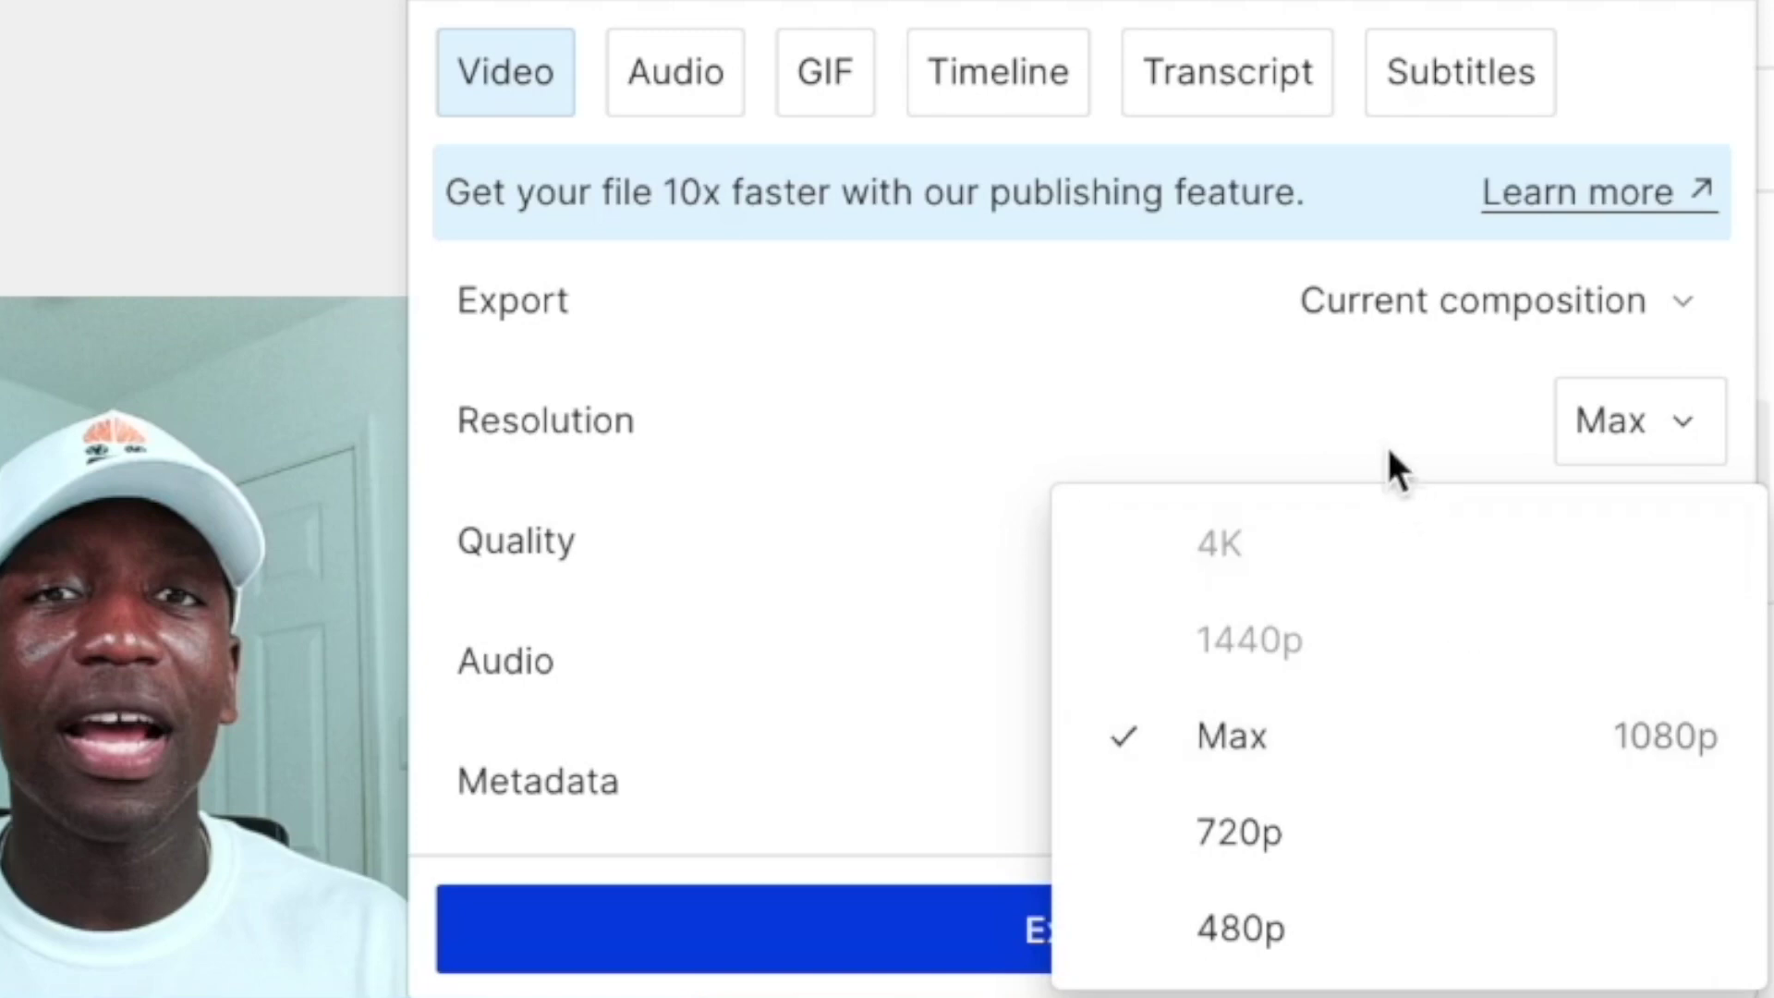
click(1374, 362)
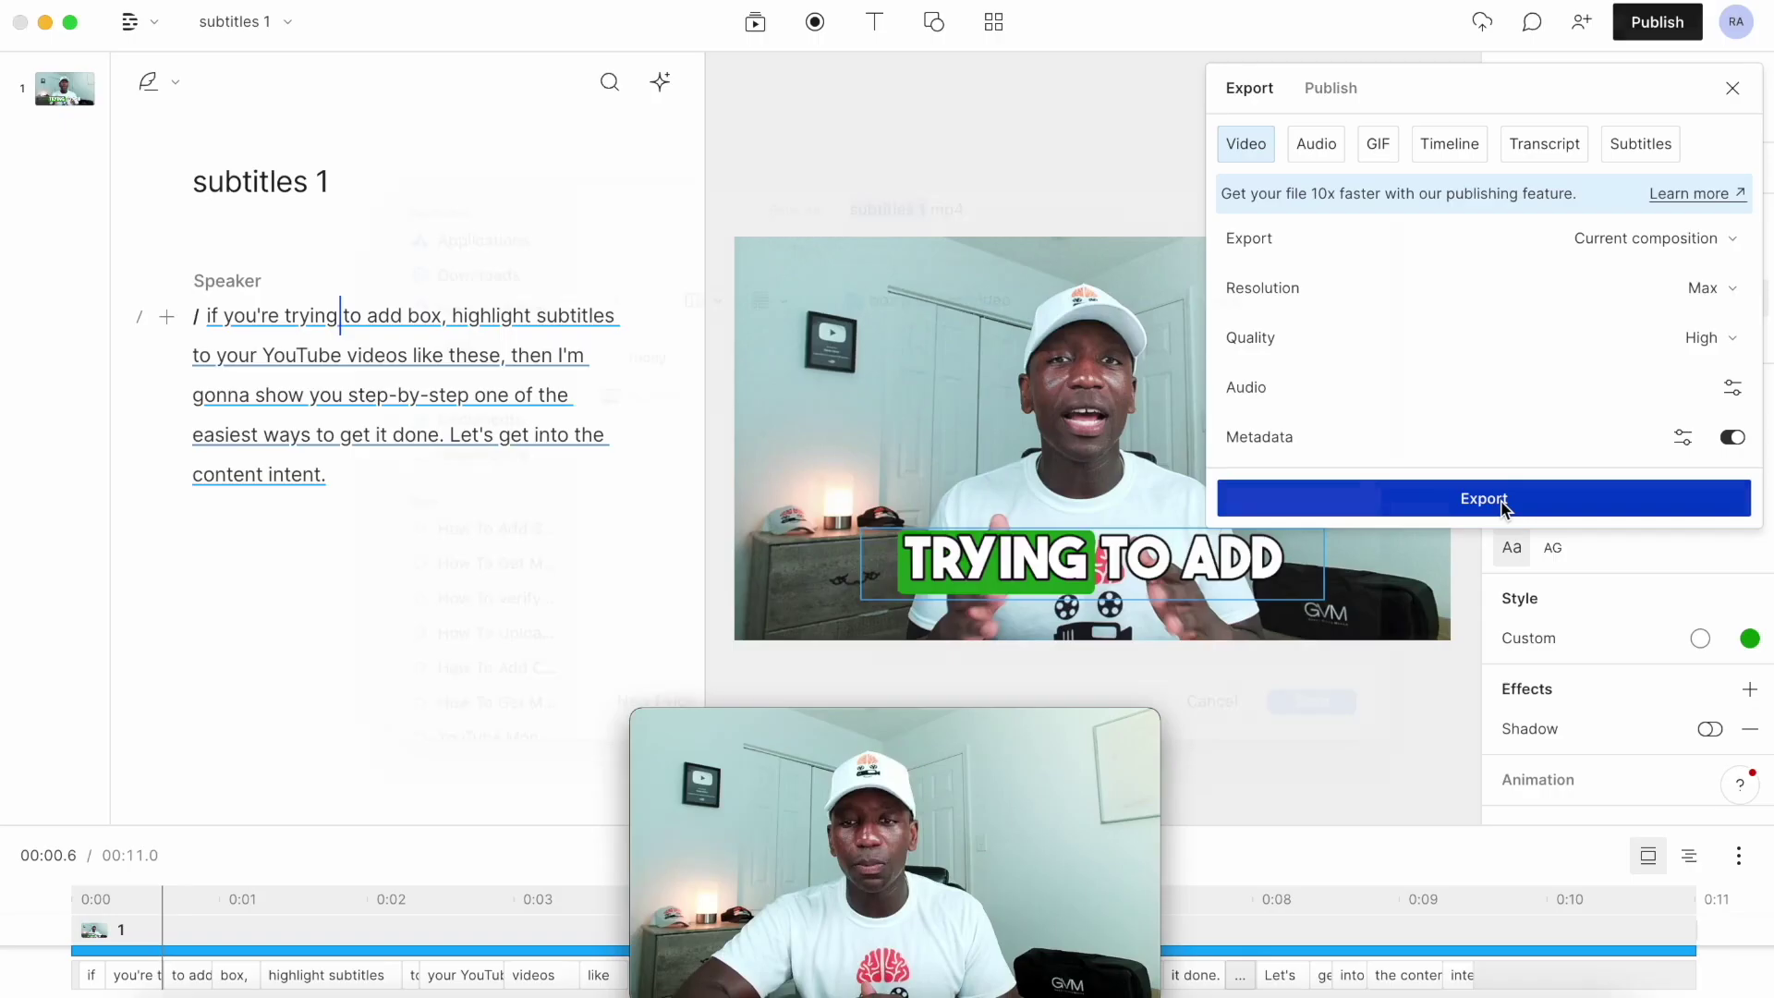
click(1122, 936)
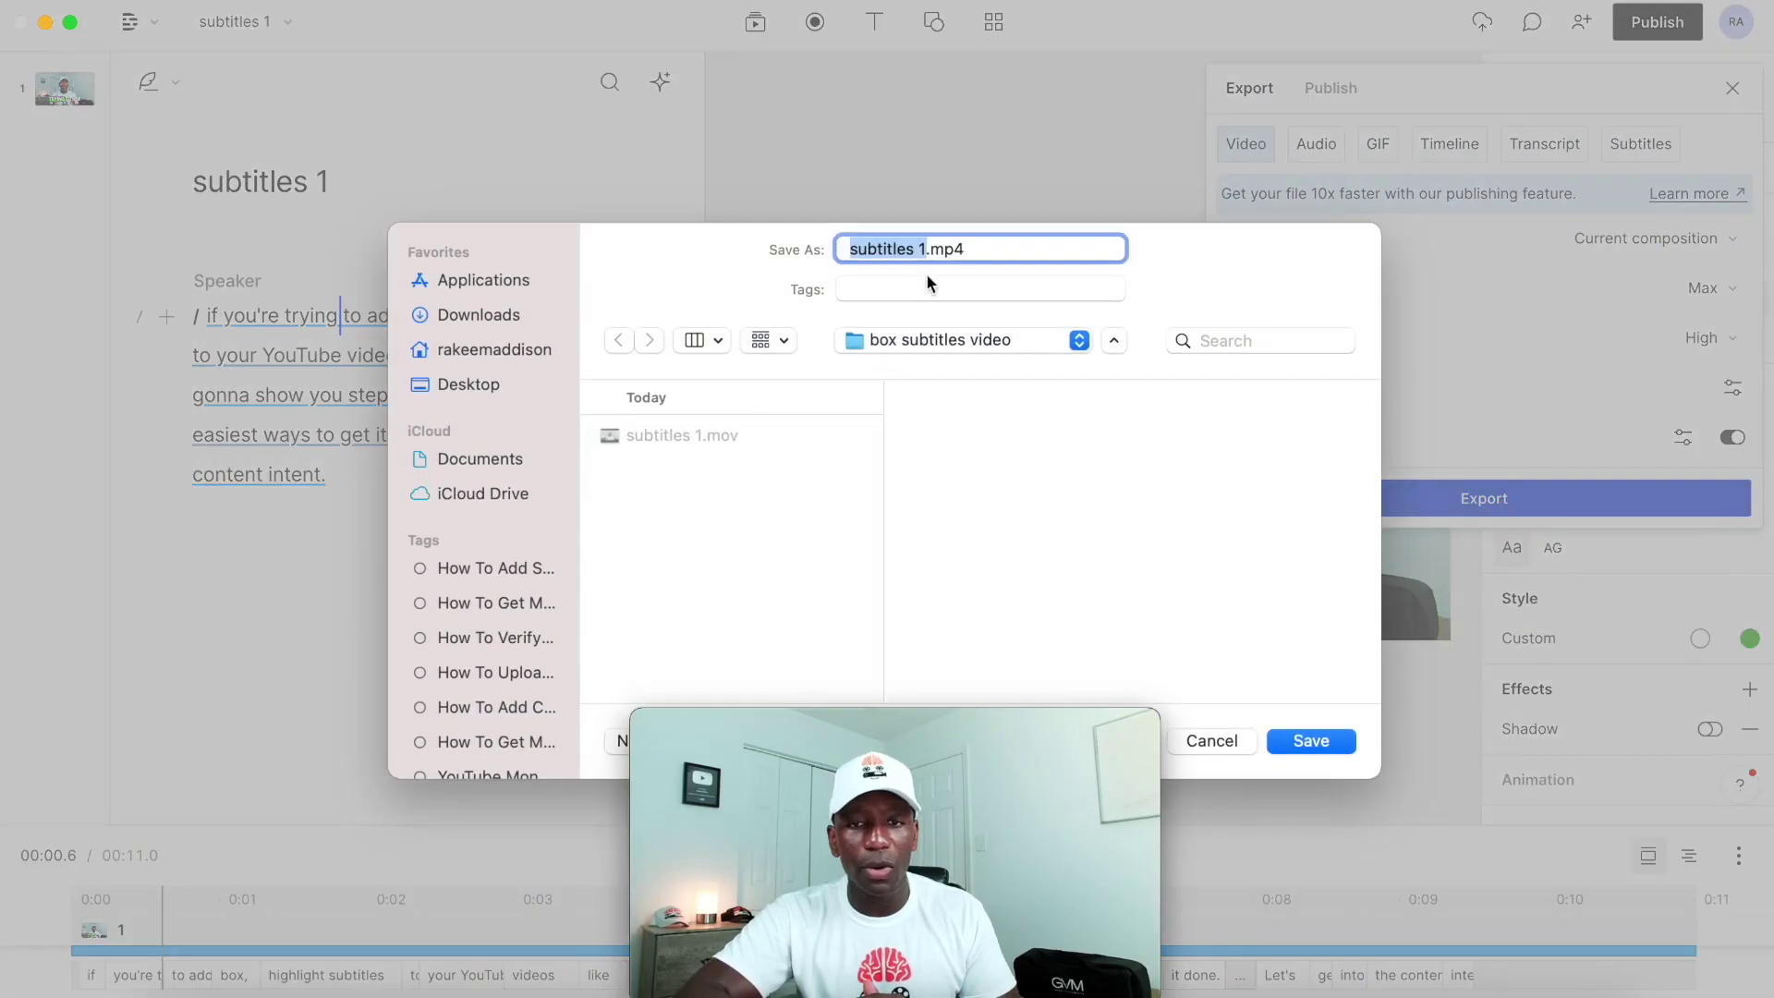